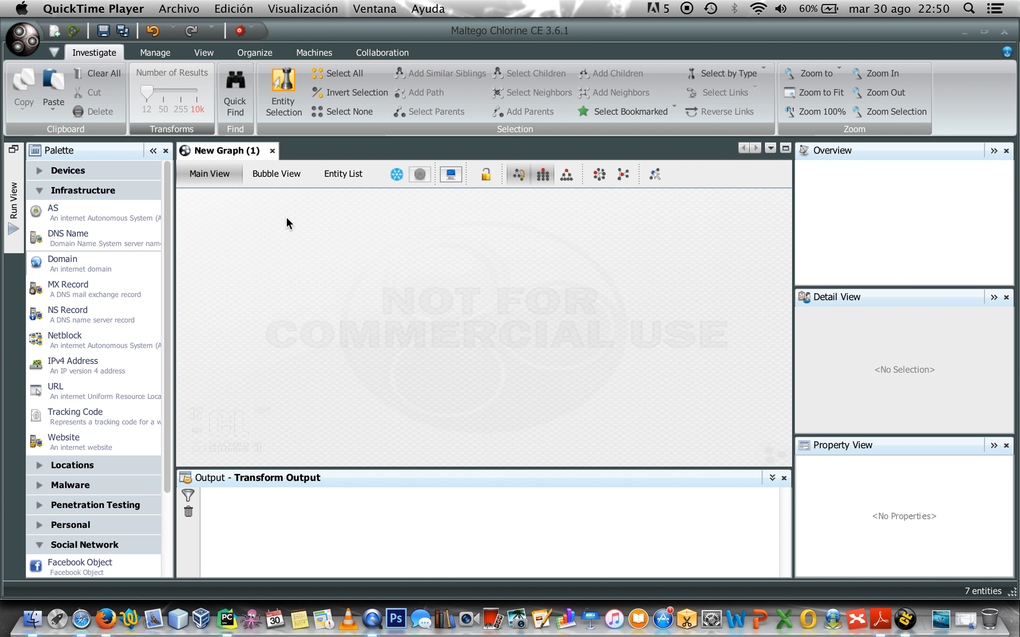
Step: Add a Domain entity to the graph and set its domain name to google.com
{"action": "left_click", "coordinate": [211, 256]}
{"action": "left_click_drag", "start_coordinate": [211, 256], "coordinate": [417, 239]}
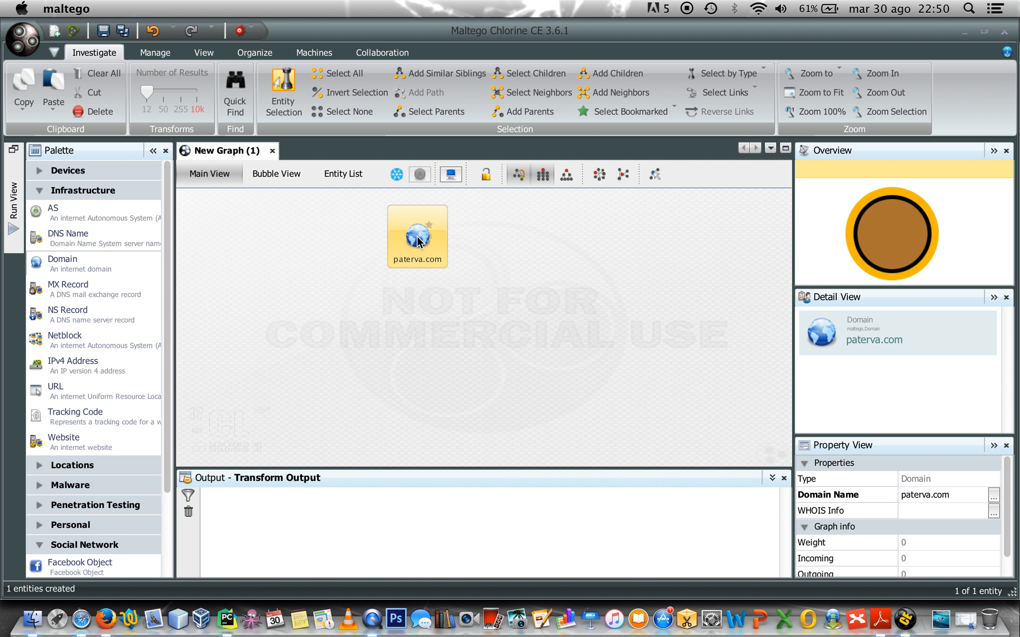
{"action": "left_click", "coordinate": [994, 495]}
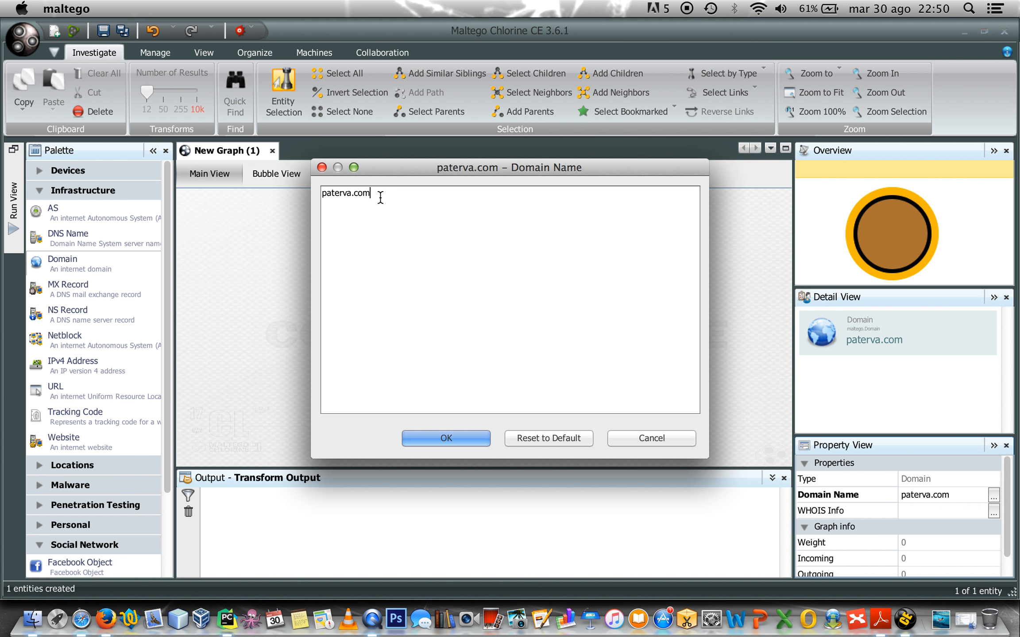
{"action": "key", "text": "super+a"}
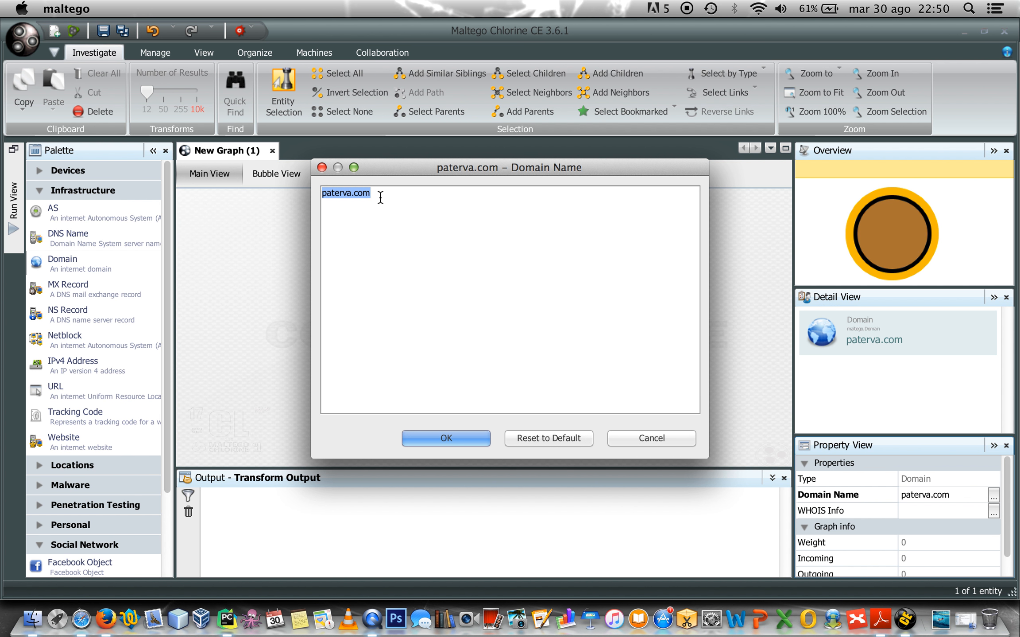
{"action": "type", "text": "google.com"}
{"action": "left_click", "coordinate": [464, 439]}
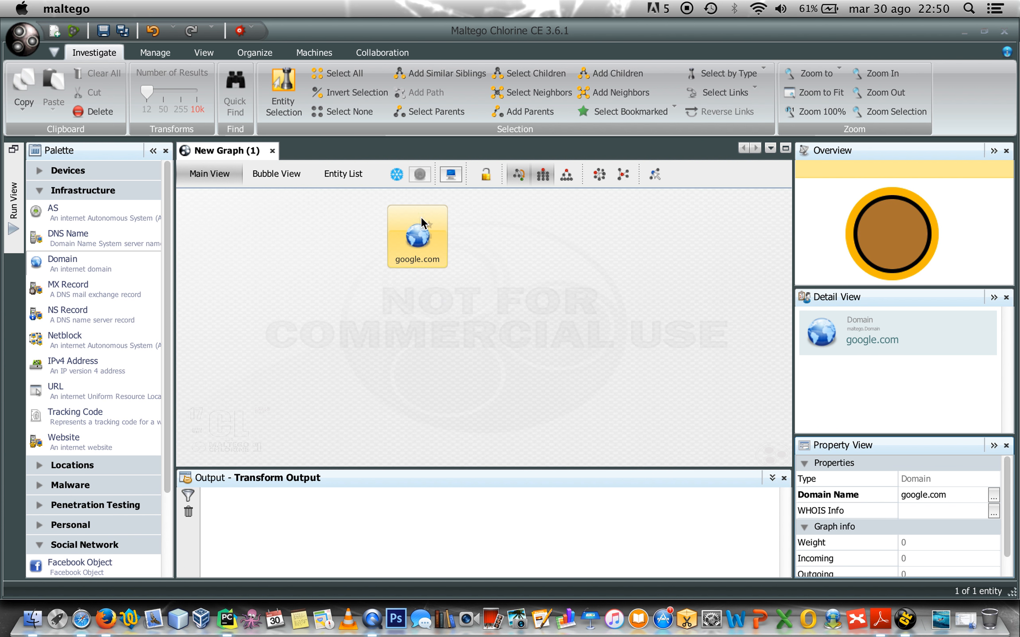
Step: Run the To Phone Numbers [using Search Engine] transform on the google.com domain
{"action": "right_click", "coordinate": [415, 239]}
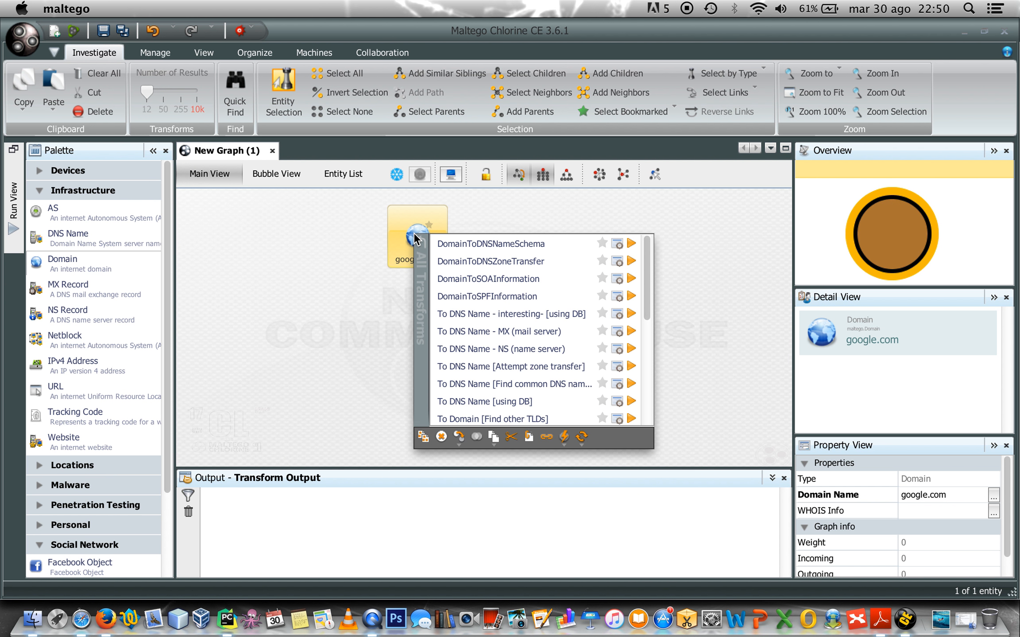
{"action": "scroll", "coordinate": [487, 314], "scroll_direction": "down", "scroll_amount": 10}
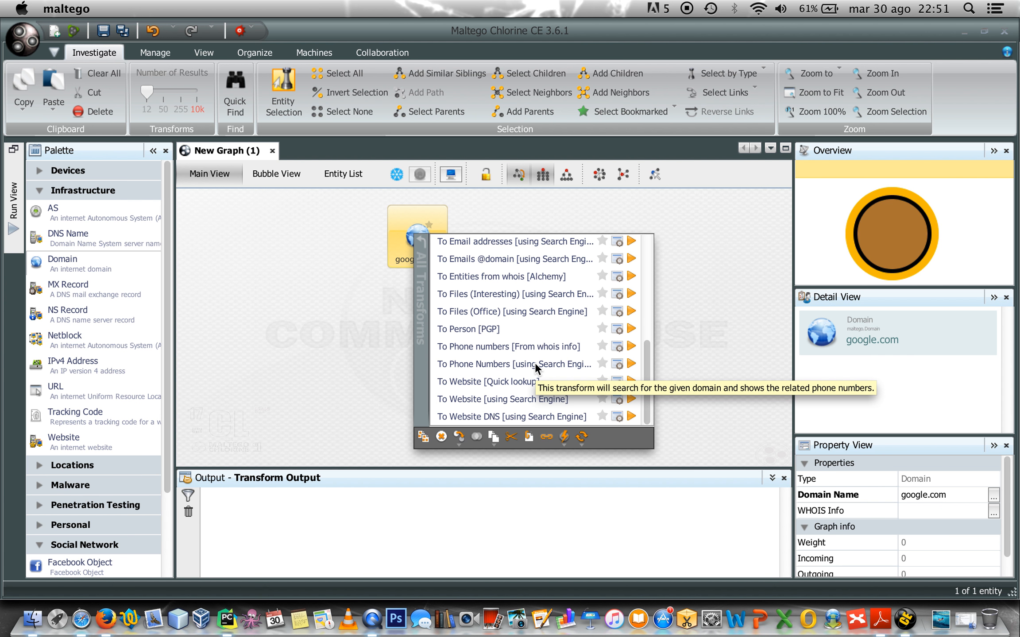
{"action": "key", "text": "Escape"}
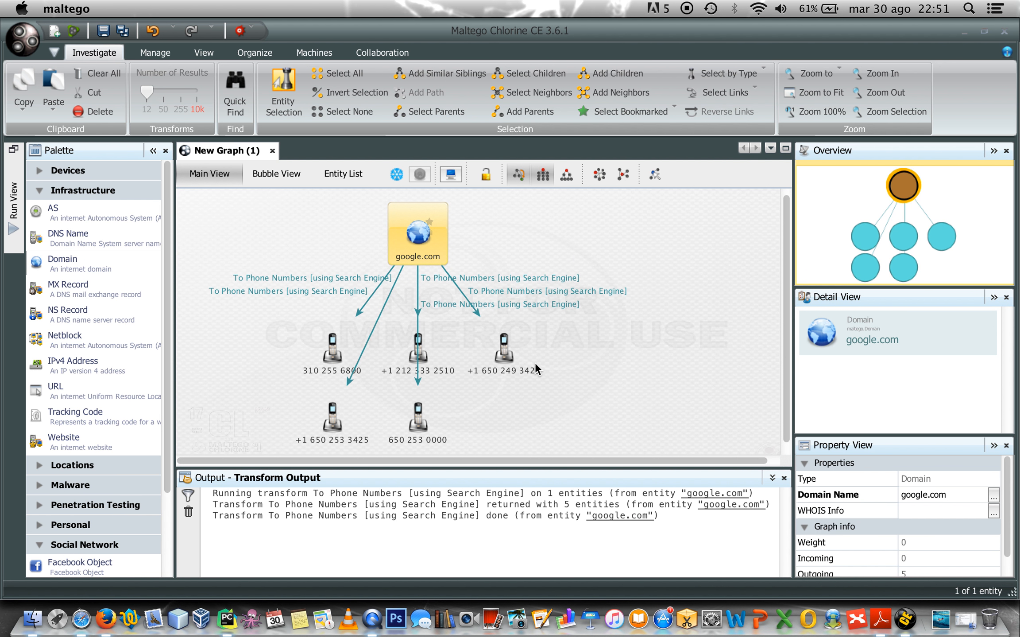
{"action": "left_click", "coordinate": [611, 402]}
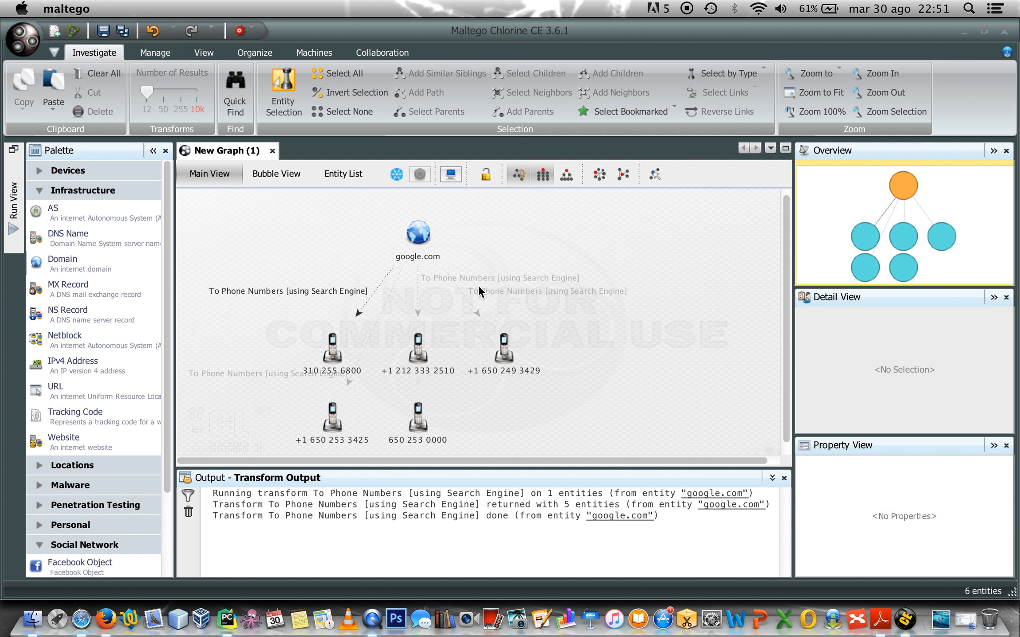
Step: Review the inputs of google.com's To Phone Numbers [using Search Engine] transform, including its search engine setting
{"action": "left_click", "coordinate": [418, 235]}
{"action": "right_click", "coordinate": [418, 234]}
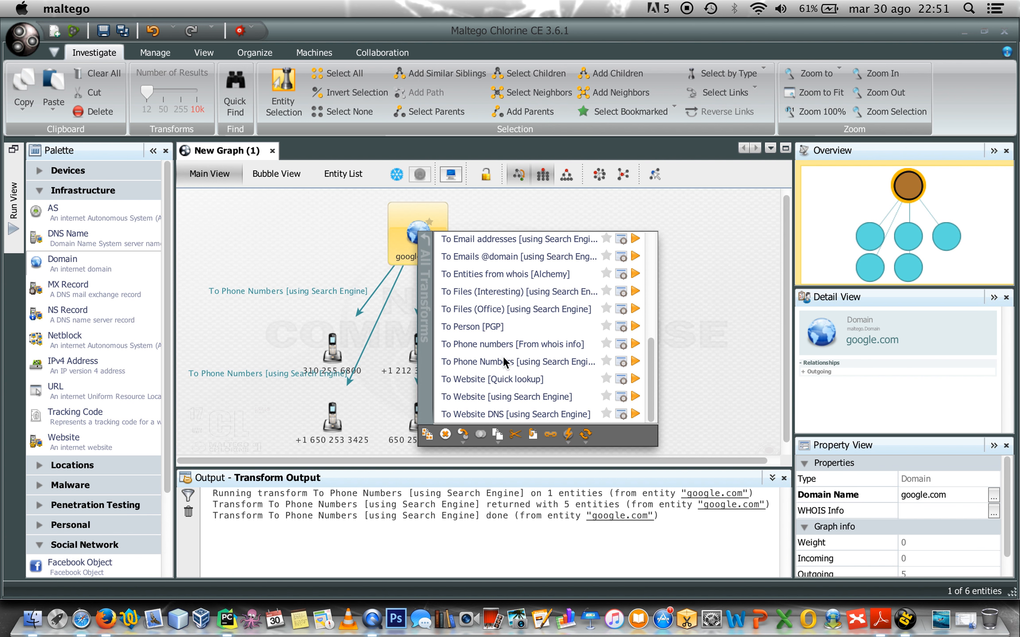
{"action": "left_click", "coordinate": [621, 363]}
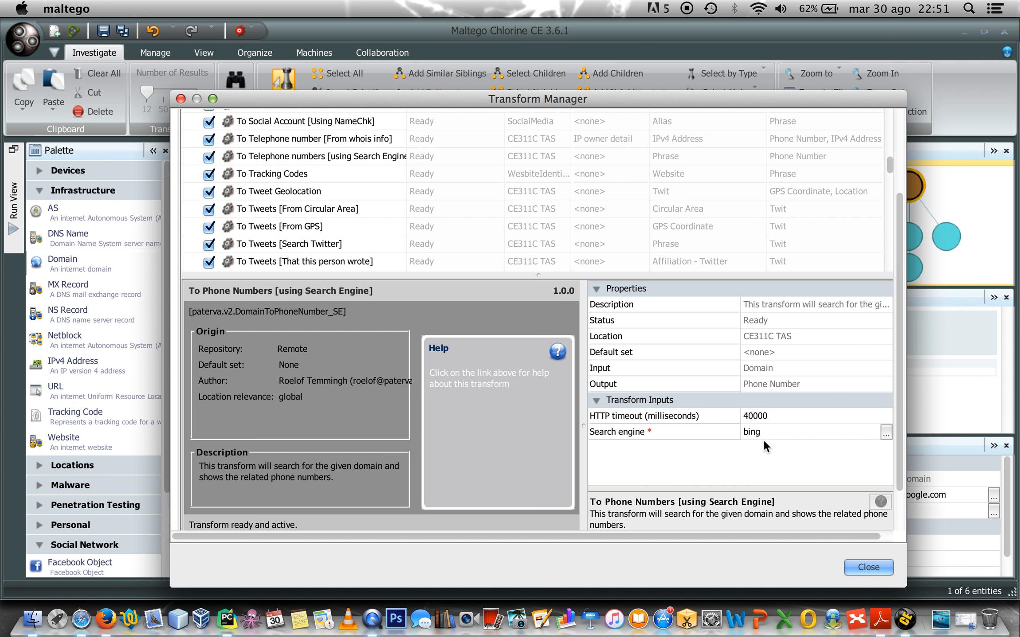
{"action": "left_click", "coordinate": [868, 567]}
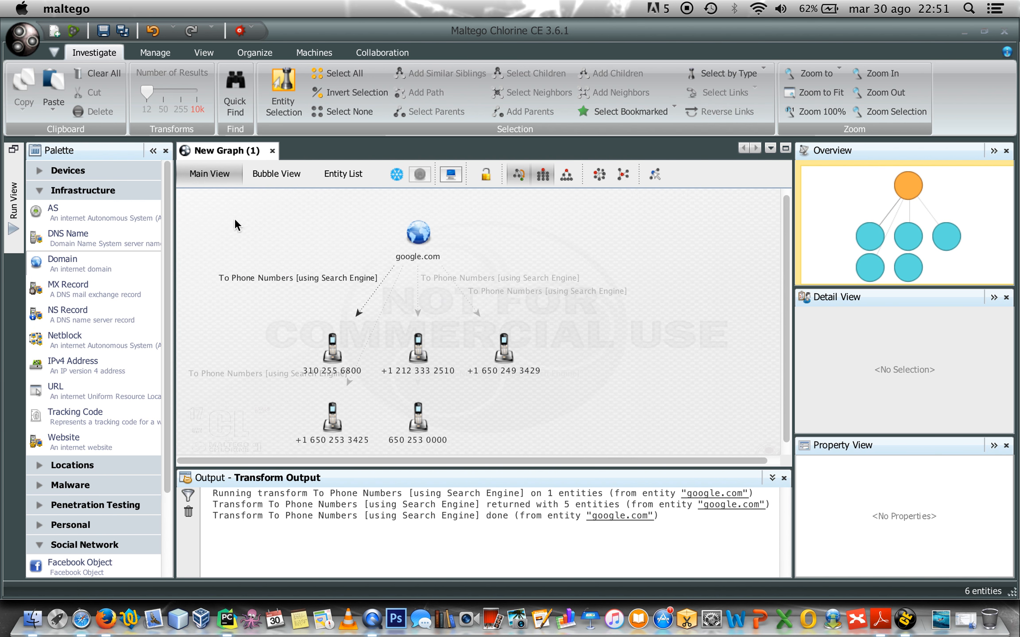
Step: Add a paterva.com Domain entity to a new graph and run the To Email address [From whois info] transform on it
{"action": "key", "text": "super+t"}
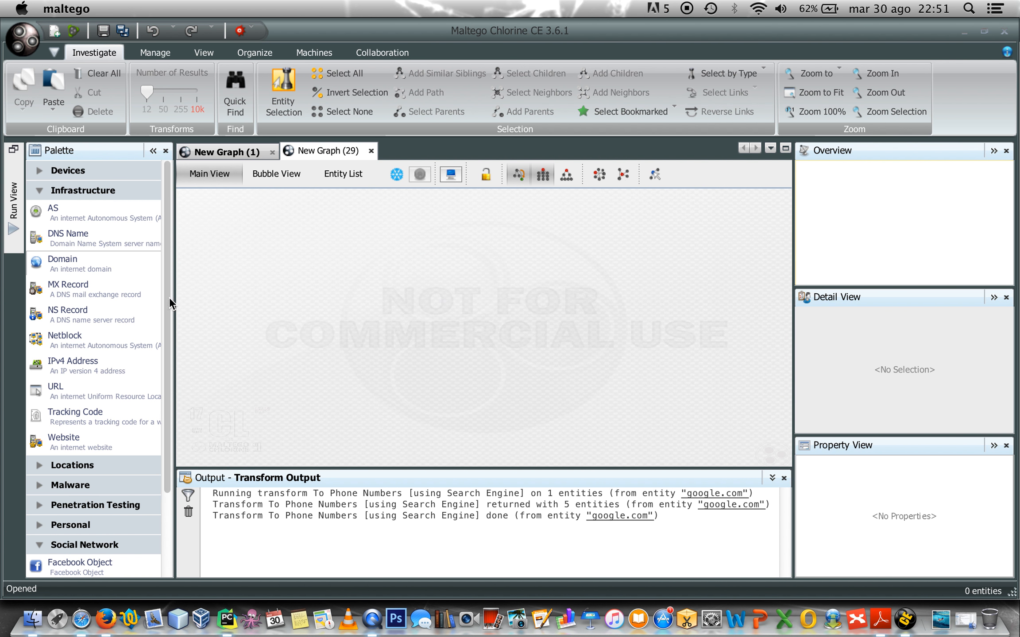
{"action": "left_click_drag", "start_coordinate": [76, 262], "coordinate": [428, 249]}
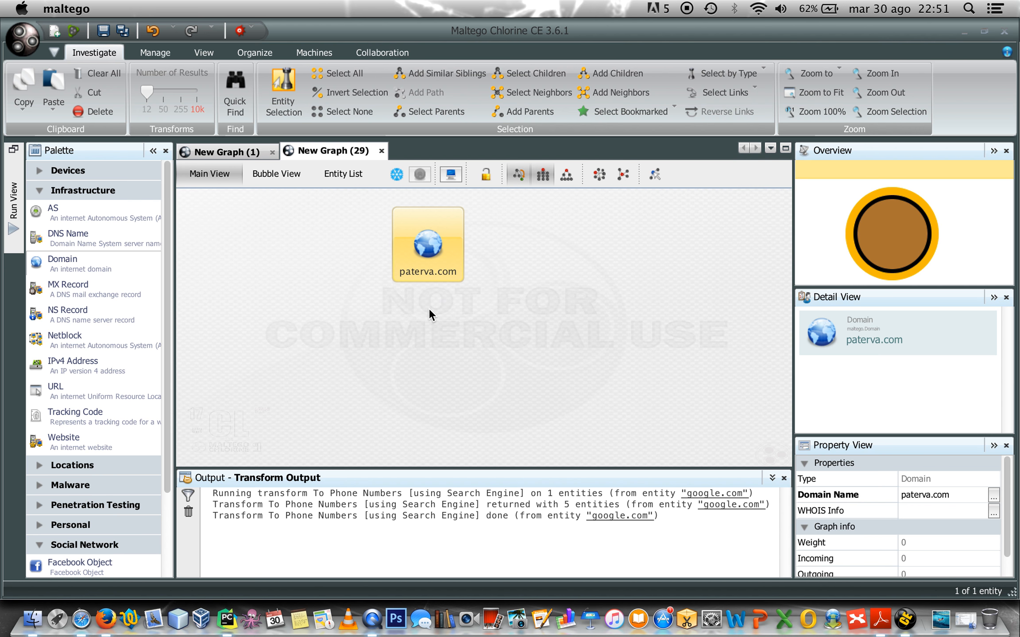
{"action": "right_click", "coordinate": [428, 252]}
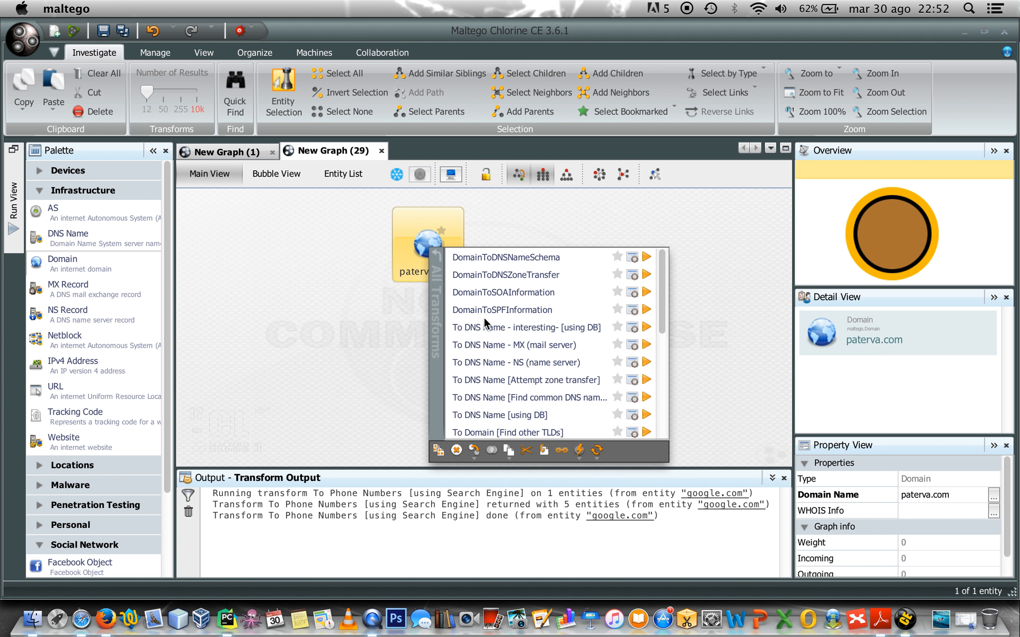
{"action": "scroll", "coordinate": [511, 361], "scroll_direction": "down", "scroll_amount": 5}
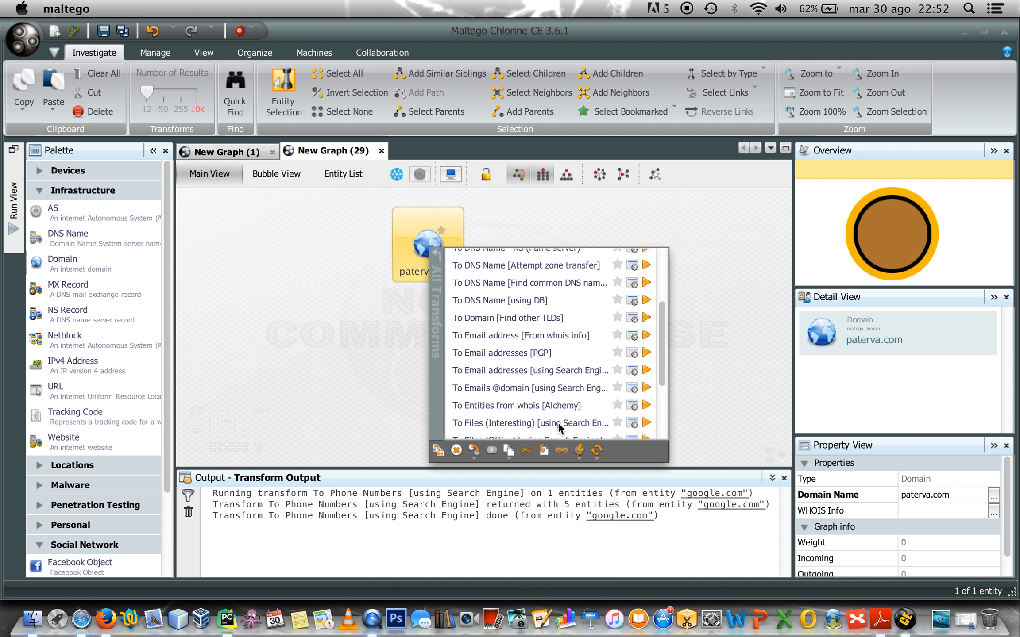
{"action": "left_click", "coordinate": [558, 335]}
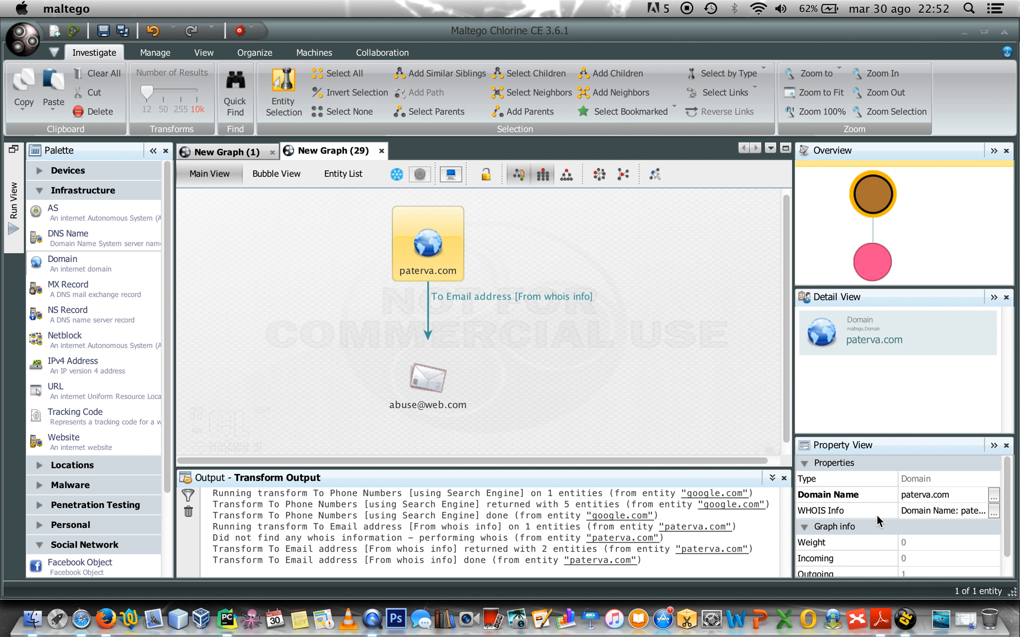
Step: Examine the WHOIS record of the paterva.com domain, checking the registrant, admin and tech contacts and the registrar's abuse contact email
{"action": "mouse_move", "coordinate": [976, 516]}
{"action": "left_click", "coordinate": [994, 512]}
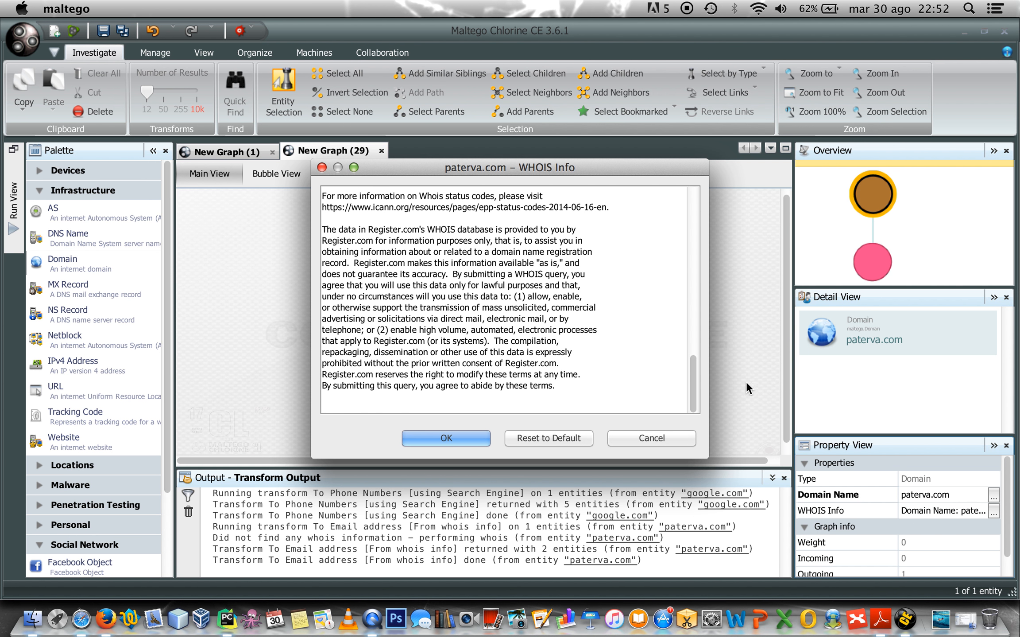
{"action": "scroll", "coordinate": [625, 311], "scroll_direction": "up", "scroll_amount": 5}
{"action": "scroll", "coordinate": [625, 312], "scroll_direction": "up", "scroll_amount": 1}
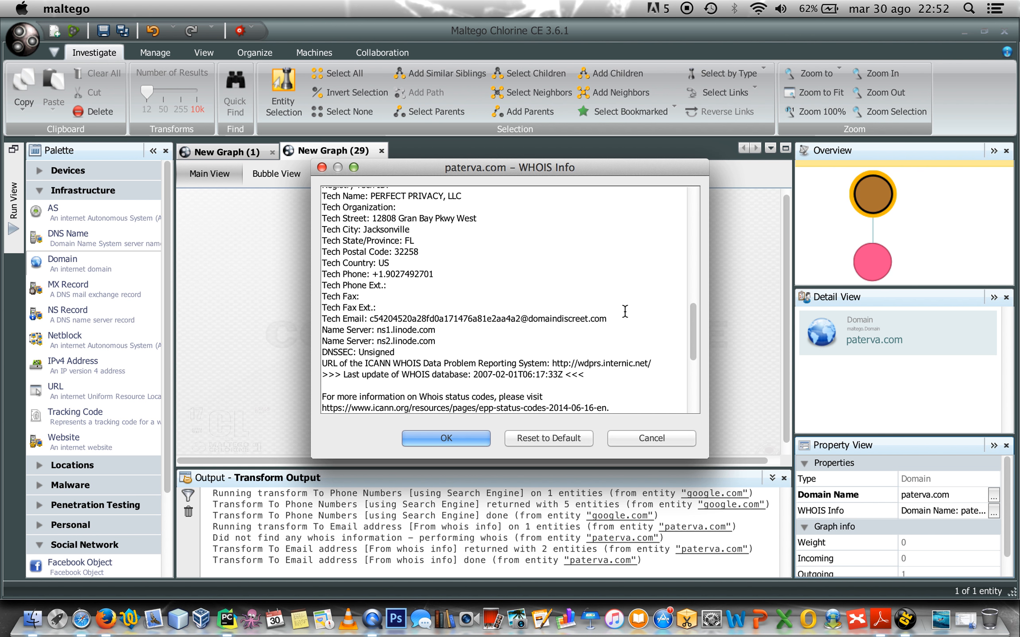
{"action": "scroll", "coordinate": [625, 312], "scroll_direction": "up", "scroll_amount": 4}
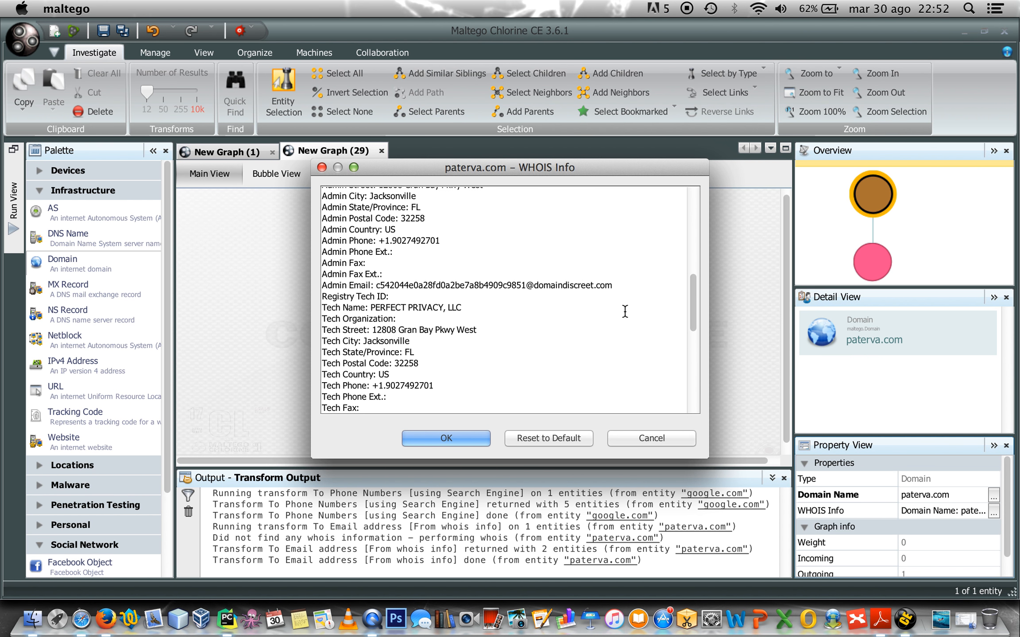
{"action": "scroll", "coordinate": [625, 312], "scroll_direction": "down", "scroll_amount": 7}
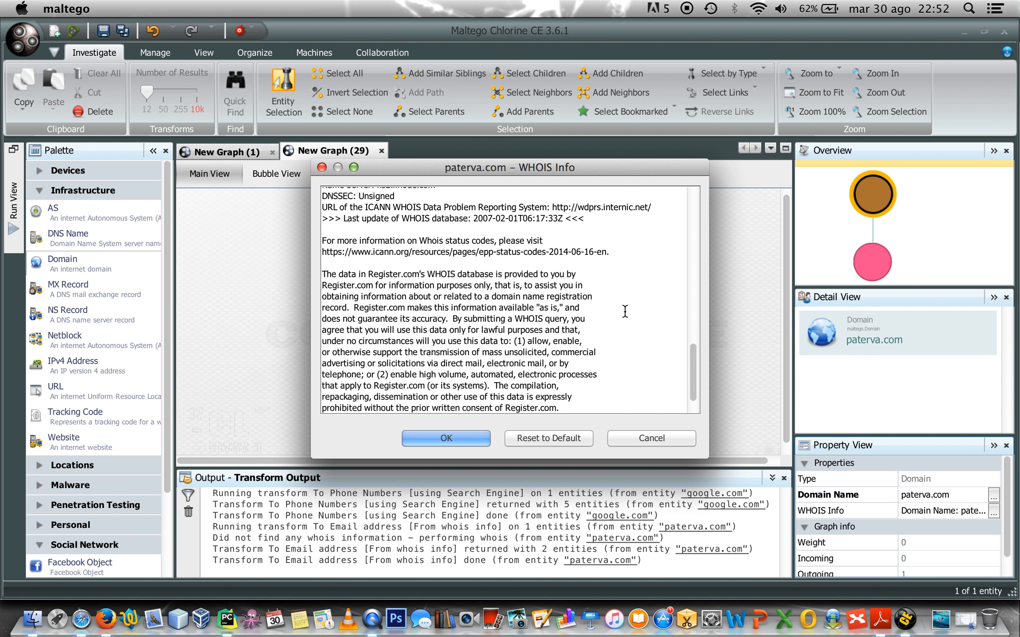
{"action": "scroll", "coordinate": [625, 312], "scroll_direction": "up", "scroll_amount": 10}
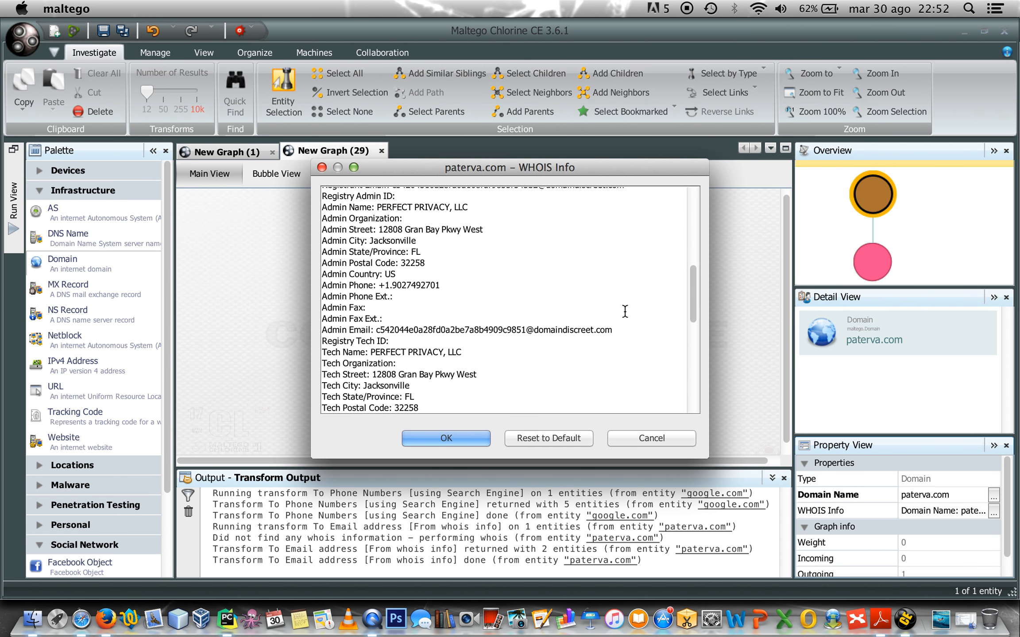
{"action": "scroll", "coordinate": [624, 311], "scroll_direction": "up", "scroll_amount": 4}
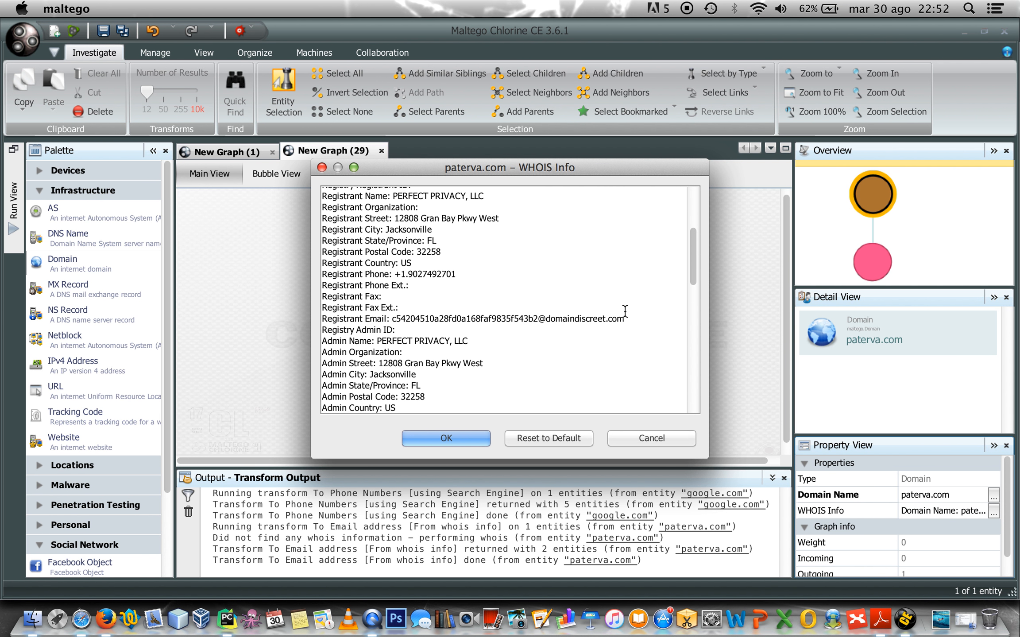
{"action": "scroll", "coordinate": [624, 311], "scroll_direction": "up", "scroll_amount": 3}
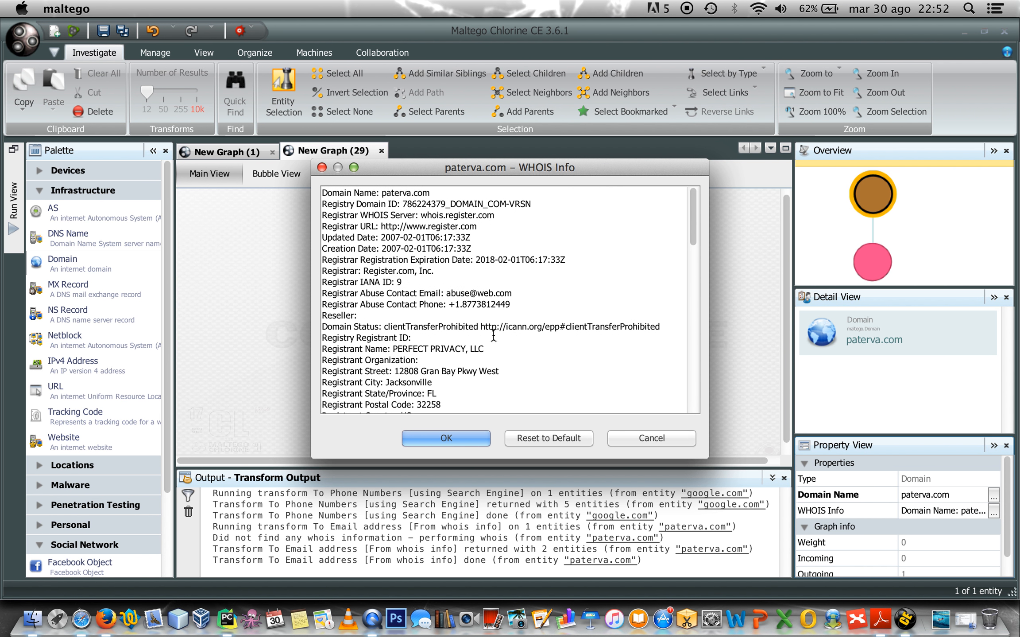
{"action": "left_click_drag", "start_coordinate": [448, 293], "coordinate": [513, 293]}
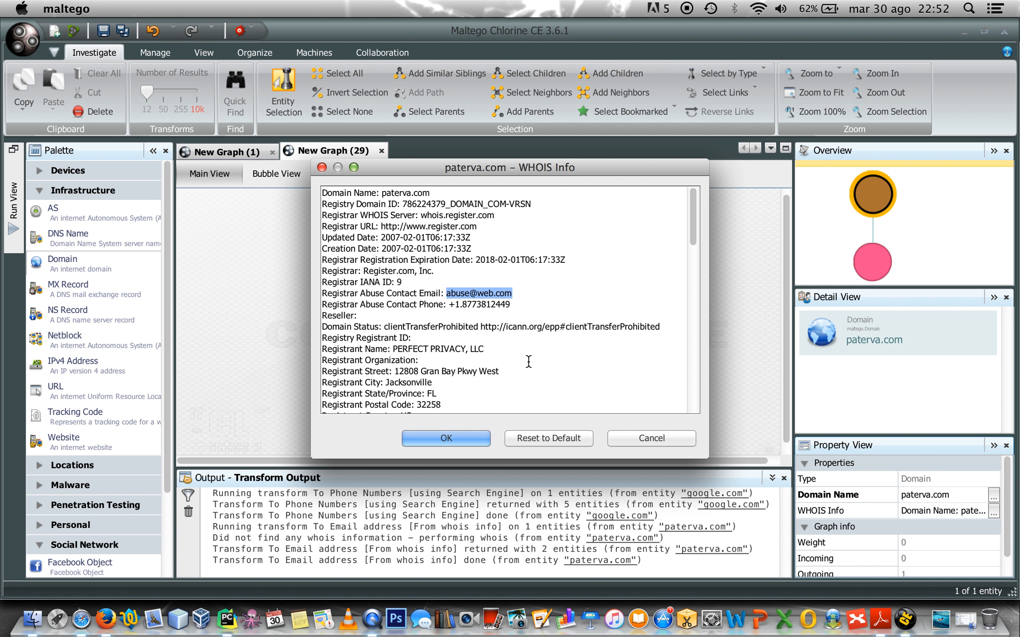
{"action": "left_click", "coordinate": [445, 438]}
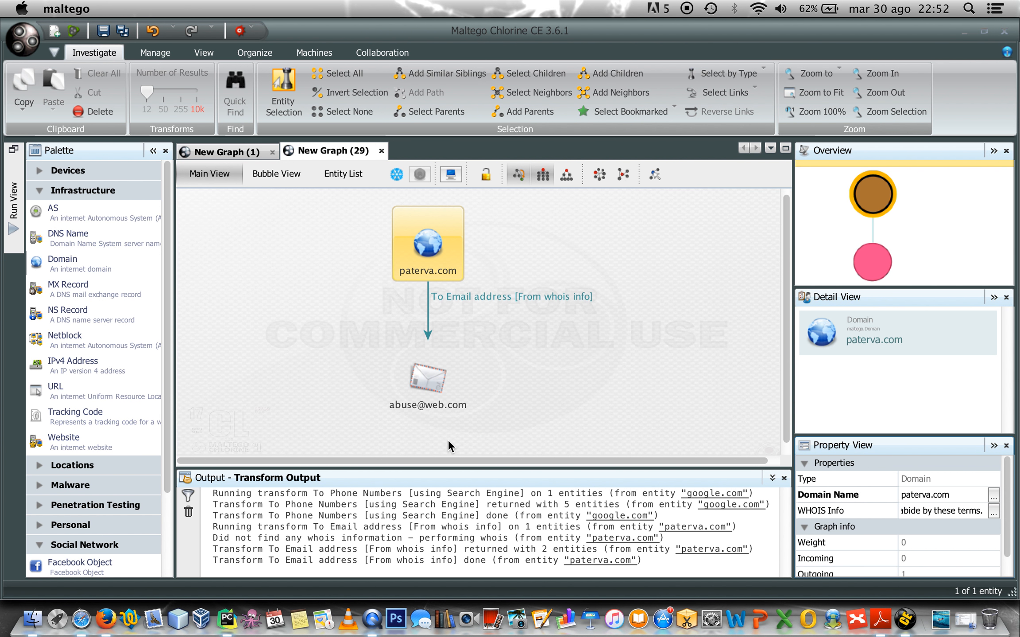
Step: Run the To Email addresses [using Search Engine] transform on the paterva.com domain and view the details of the new email entity
{"action": "left_click", "coordinate": [550, 389]}
{"action": "left_click", "coordinate": [421, 244]}
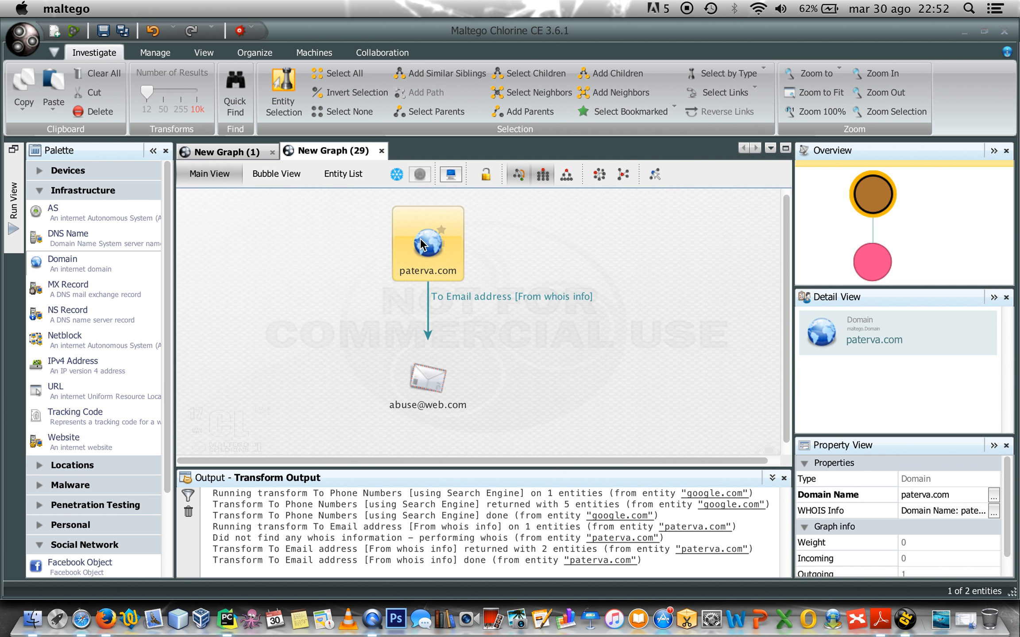
{"action": "right_click", "coordinate": [420, 245]}
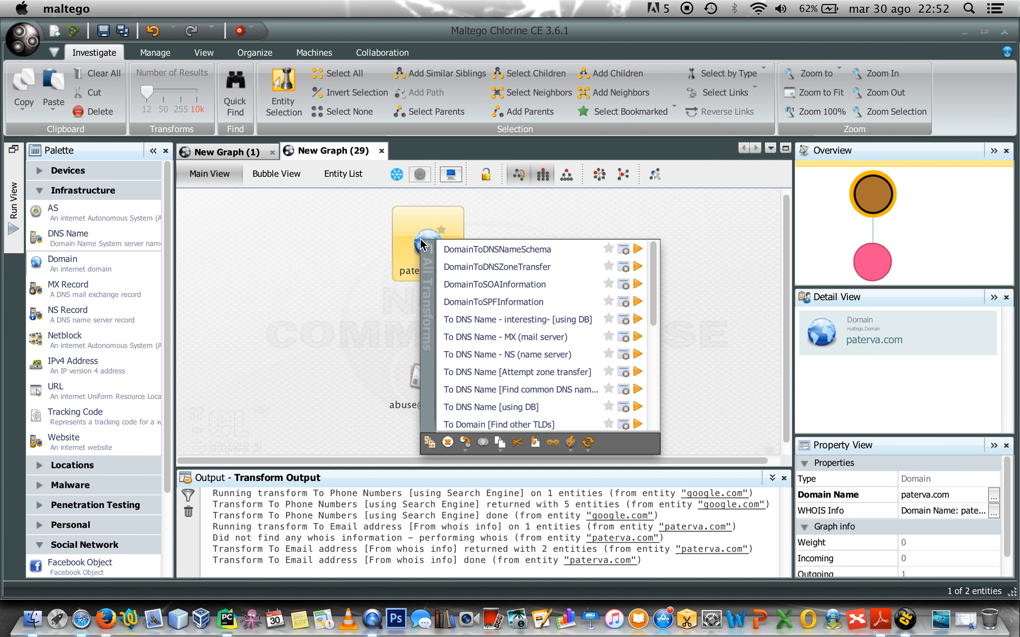
{"action": "scroll", "coordinate": [495, 335], "scroll_direction": "down", "scroll_amount": 5}
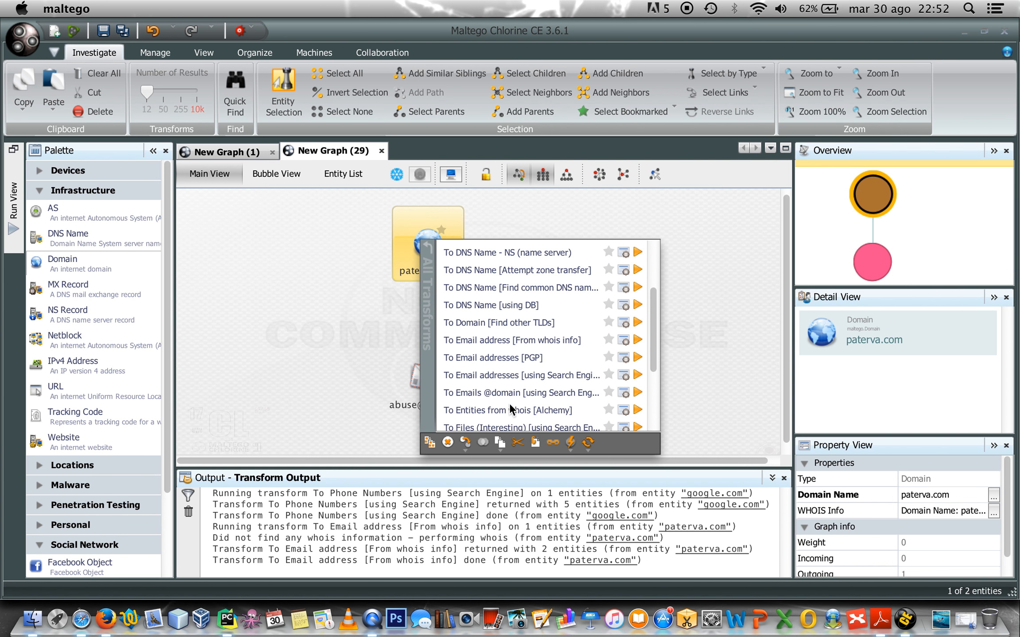
{"action": "left_click", "coordinate": [502, 373]}
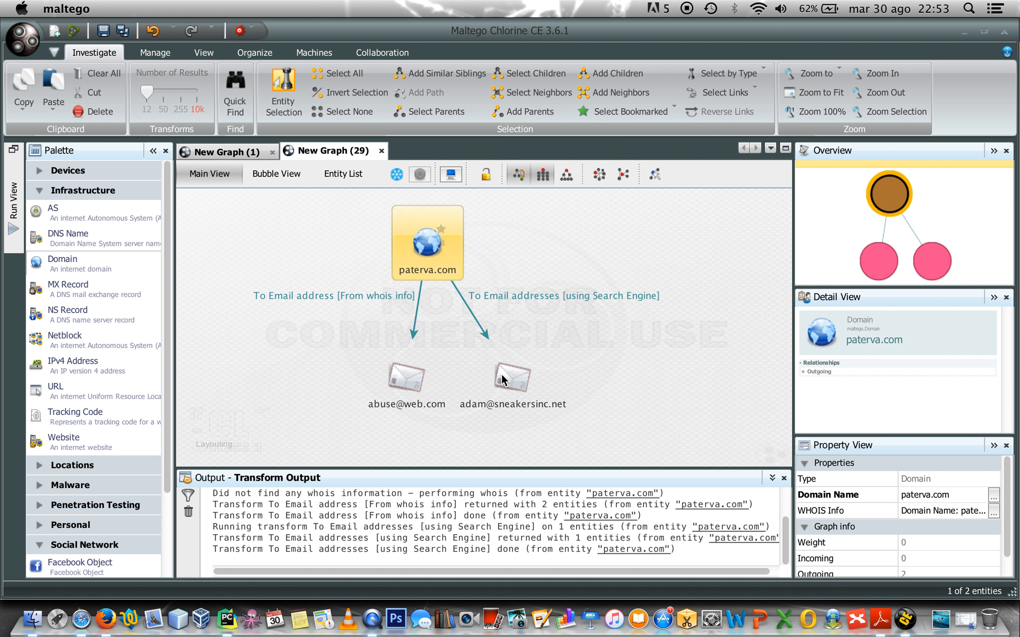
{"action": "left_click", "coordinate": [517, 381]}
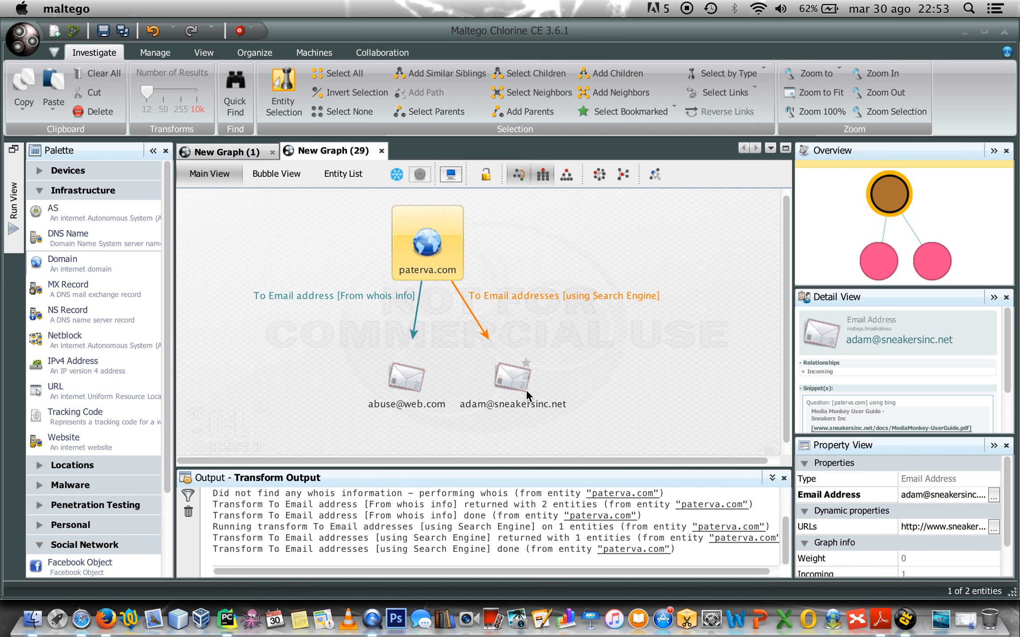
{"action": "left_click", "coordinate": [649, 338]}
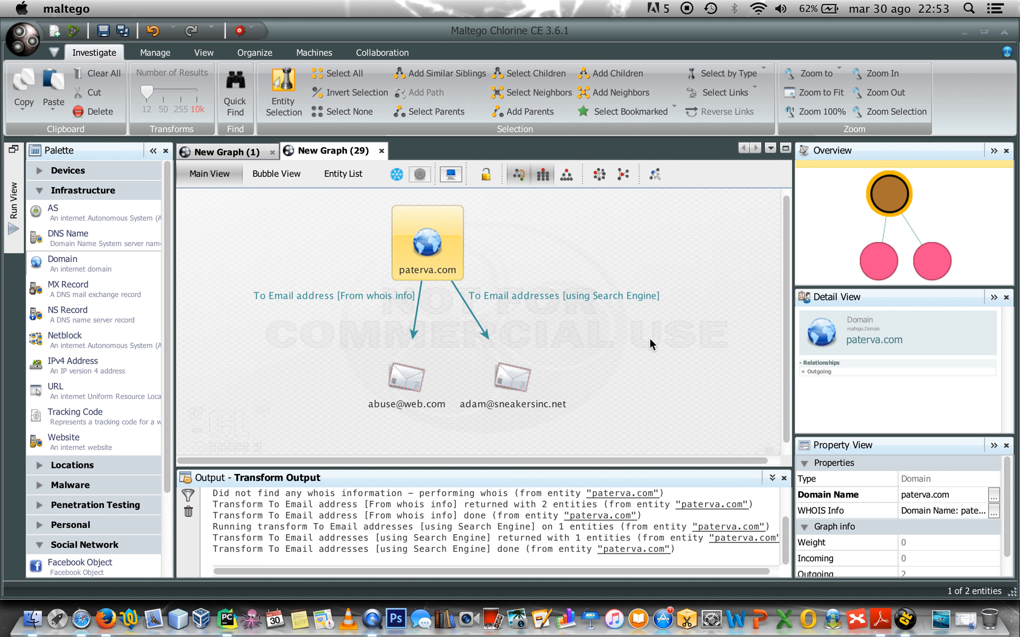
{"action": "left_click", "coordinate": [431, 252]}
{"action": "right_click", "coordinate": [430, 251]}
{"action": "scroll", "coordinate": [501, 351], "scroll_direction": "down", "scroll_amount": 5}
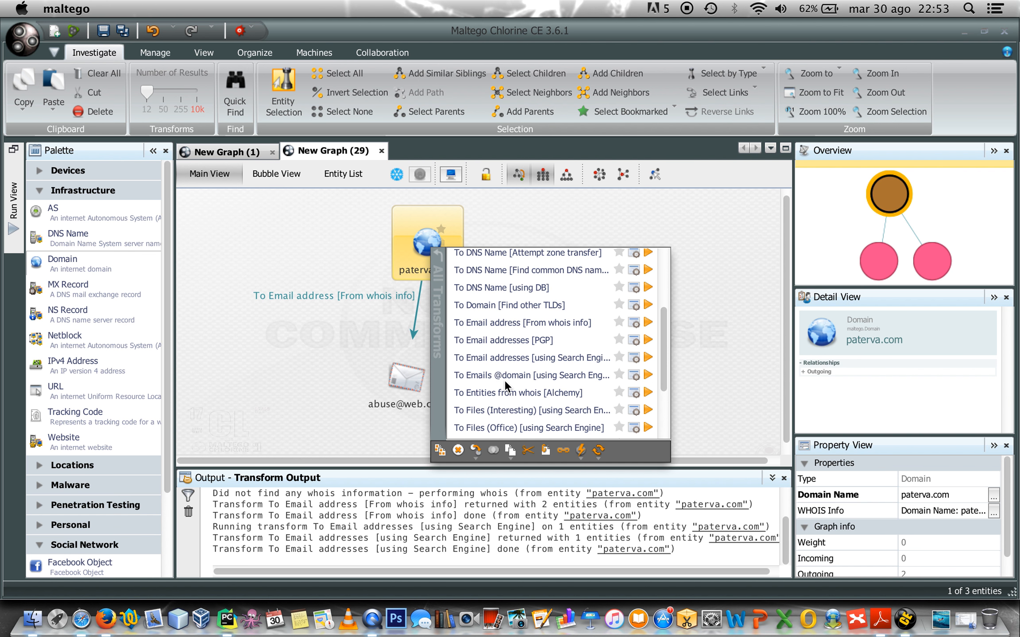
{"action": "left_click", "coordinate": [516, 376]}
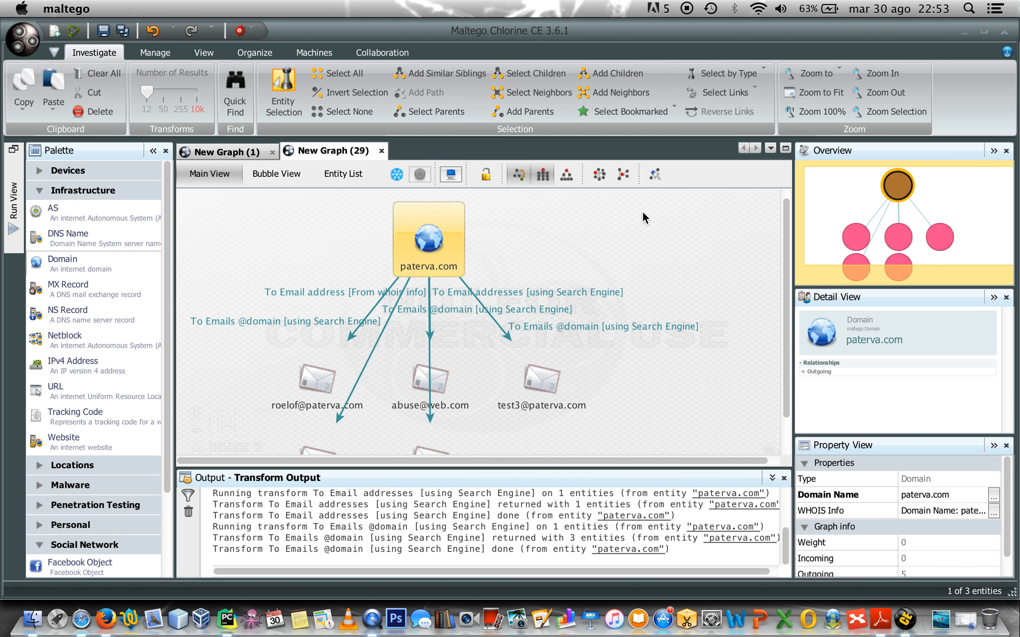
Step: Arrange the graph in the hierarchical layout and select the paterva.com domain
{"action": "left_click", "coordinate": [571, 174]}
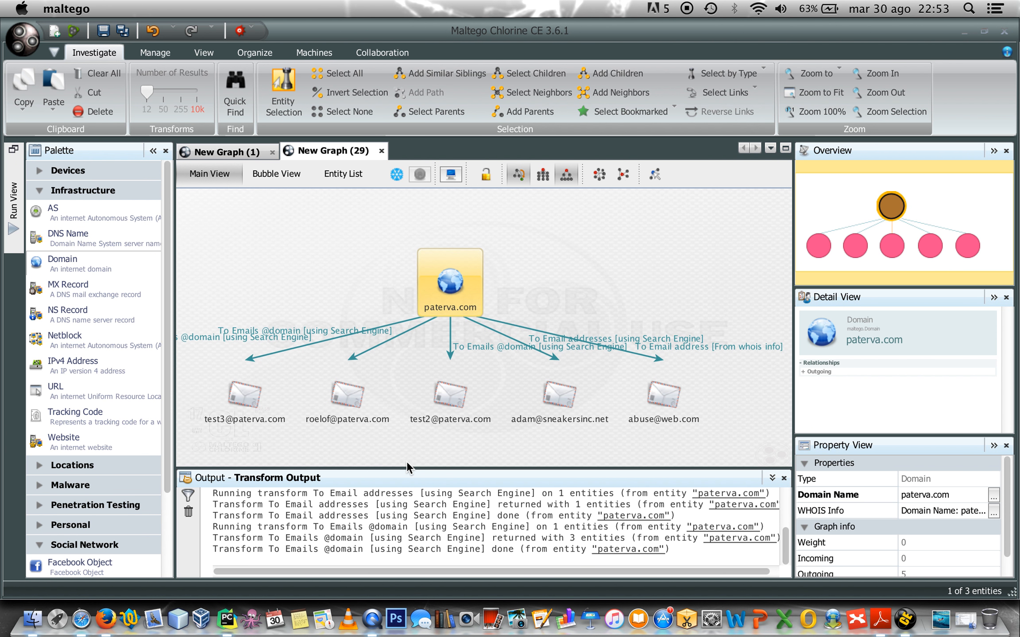
{"action": "left_click", "coordinate": [564, 278]}
{"action": "left_click", "coordinate": [454, 288]}
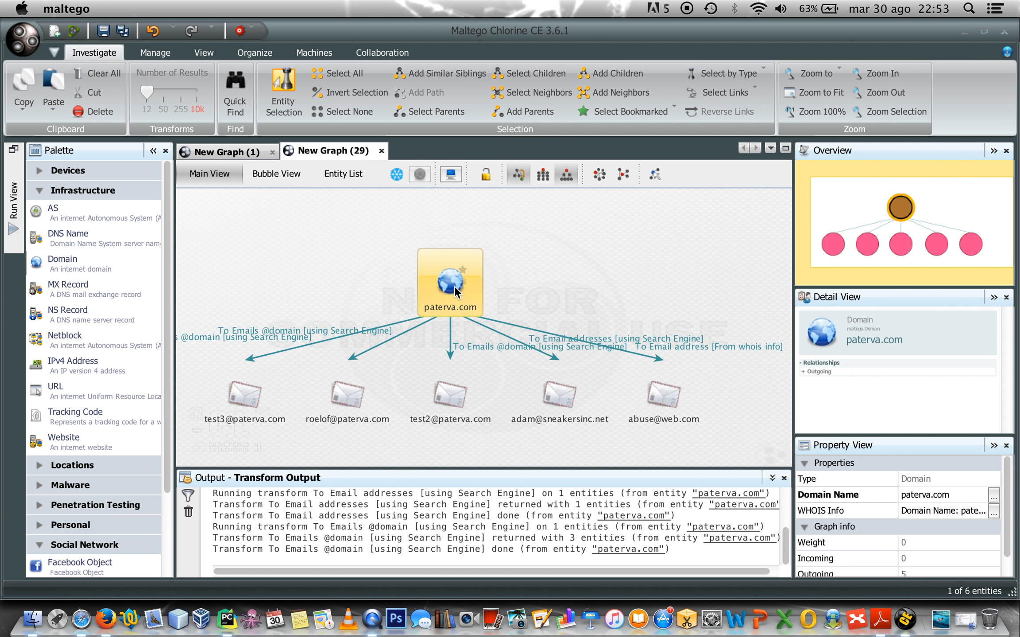
Step: Delete every entity on the graph except the paterva.com domain by inverting the selection
{"action": "left_click", "coordinate": [365, 92]}
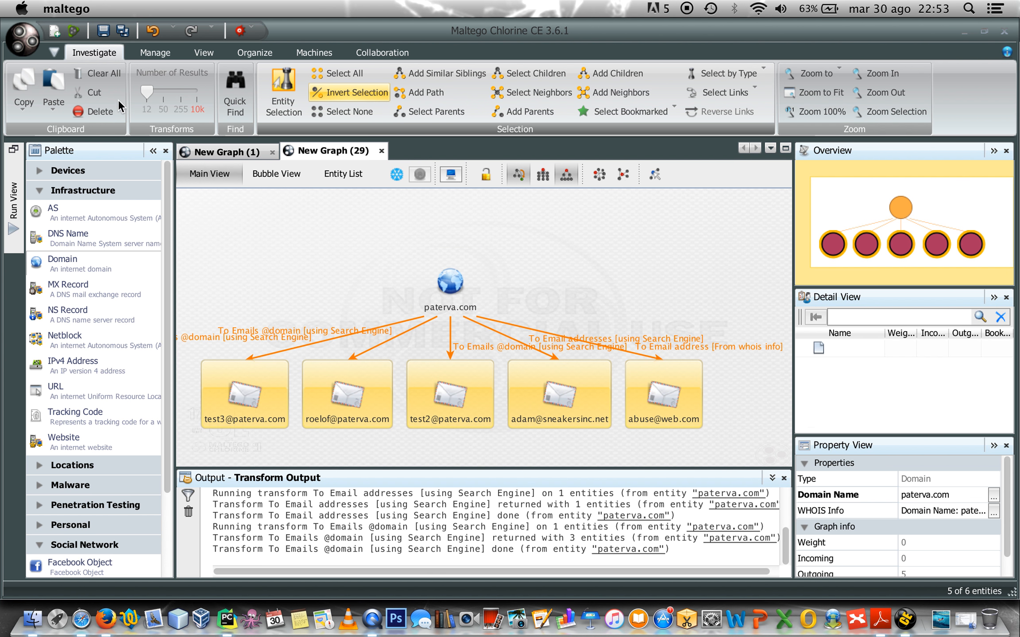
{"action": "left_click", "coordinate": [95, 106]}
{"action": "key", "text": "Return"}
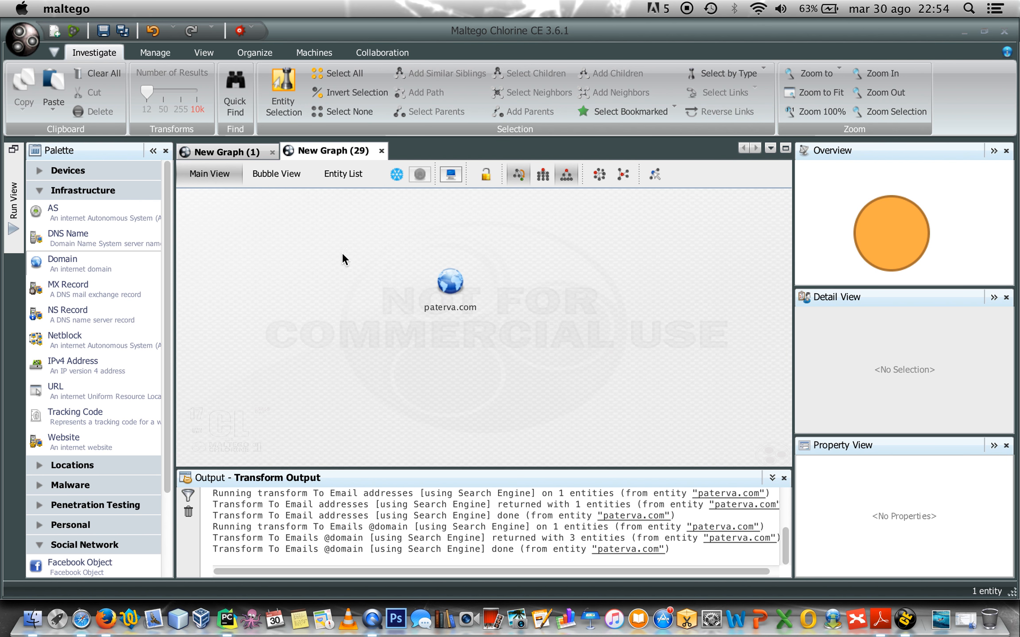
Step: Run the To Entities from whois [Alchemy] transform on the paterva.com domain and arrange the graph in the block layout
{"action": "left_click", "coordinate": [448, 285]}
{"action": "right_click", "coordinate": [448, 289]}
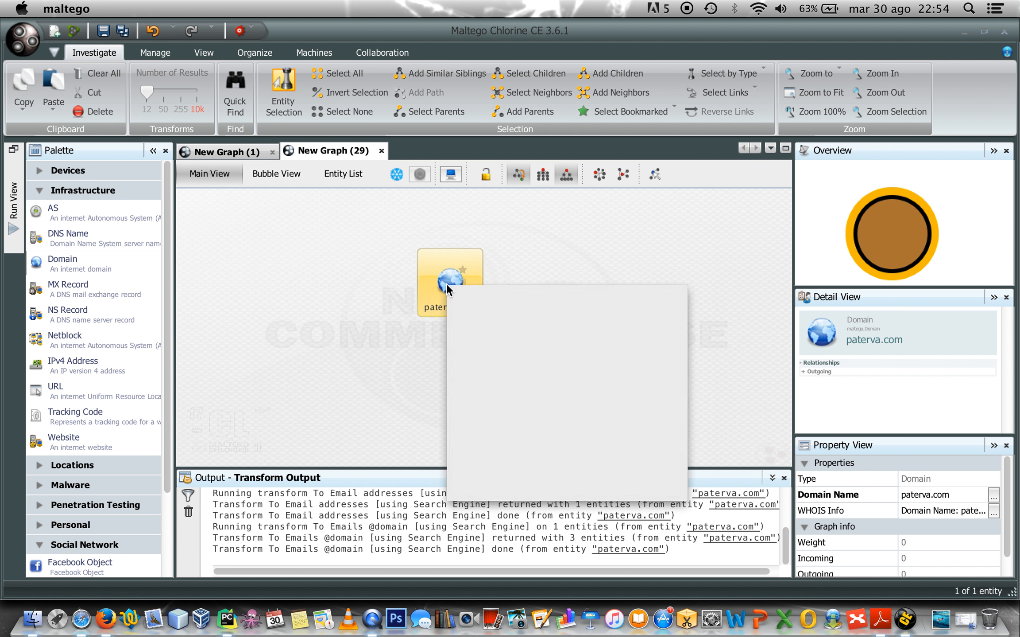
{"action": "scroll", "coordinate": [538, 417], "scroll_direction": "down", "scroll_amount": 3}
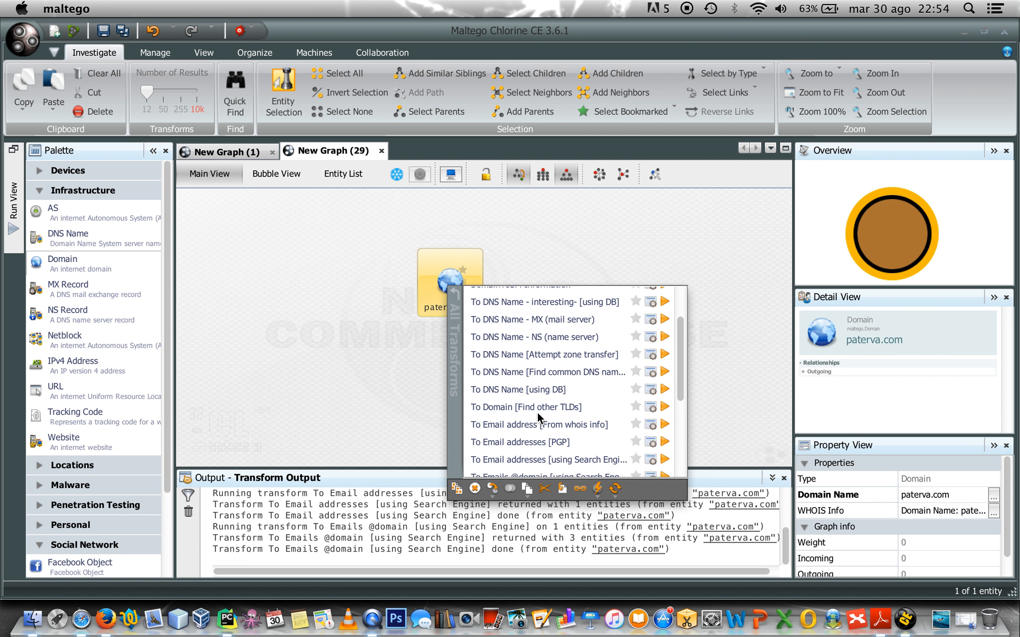
{"action": "scroll", "coordinate": [537, 413], "scroll_direction": "down", "scroll_amount": 4}
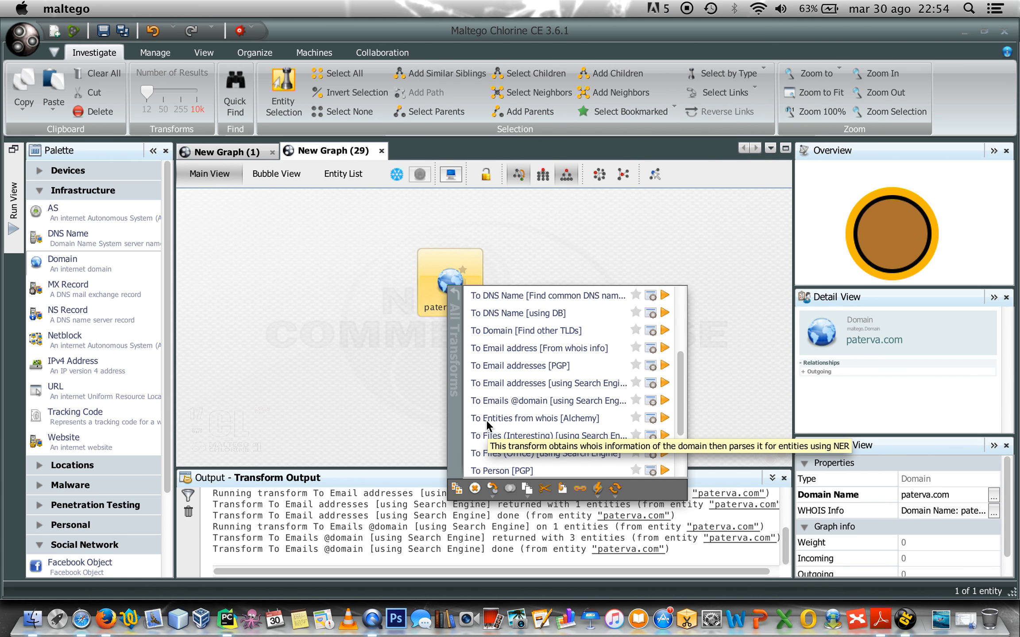
{"action": "left_click", "coordinate": [536, 419]}
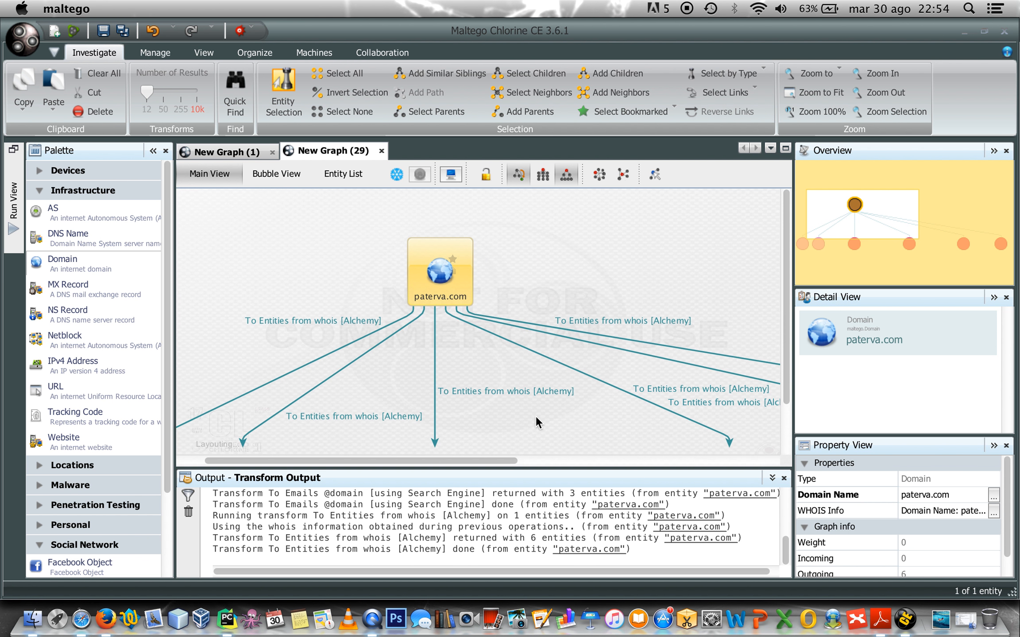
{"action": "left_click", "coordinate": [543, 174]}
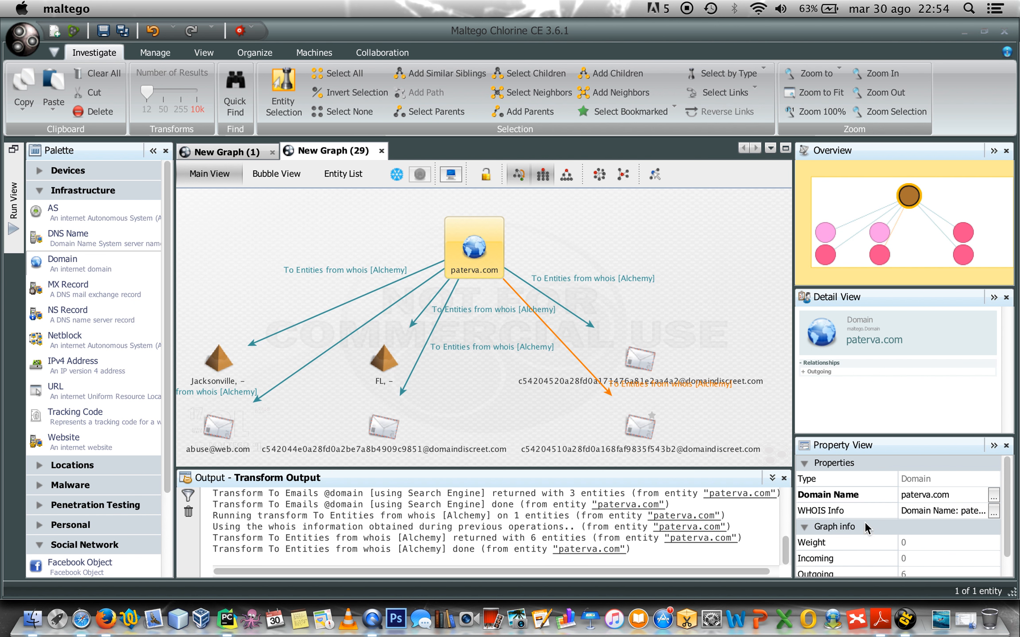
Step: Examine the tech city and admin email in the WHOIS info of the paterva.com domain, leaving the record unedited
{"action": "left_click", "coordinate": [993, 511]}
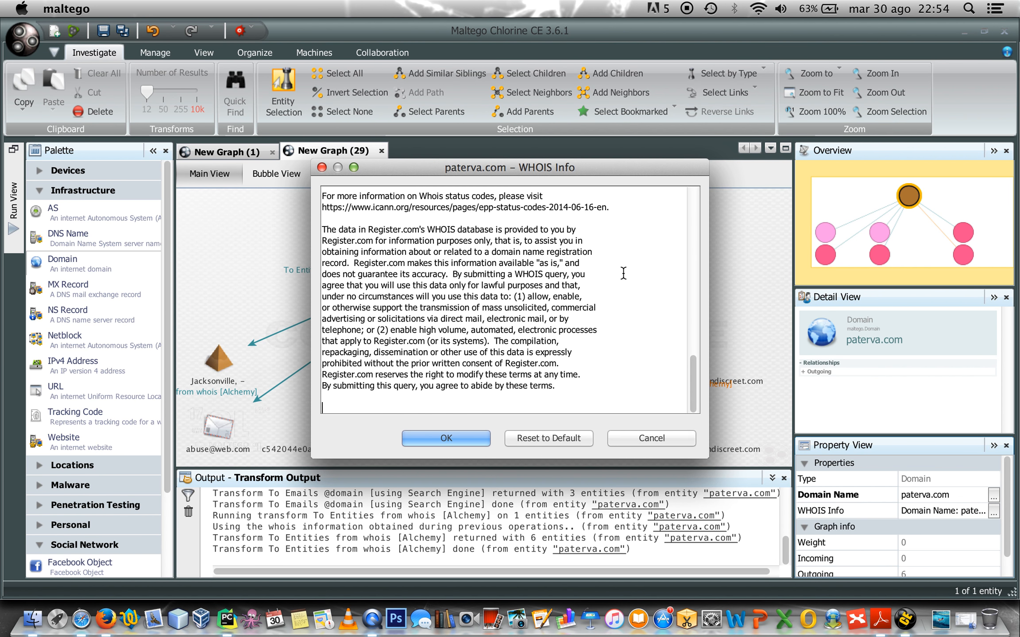
{"action": "scroll", "coordinate": [624, 273], "scroll_direction": "up", "scroll_amount": 5}
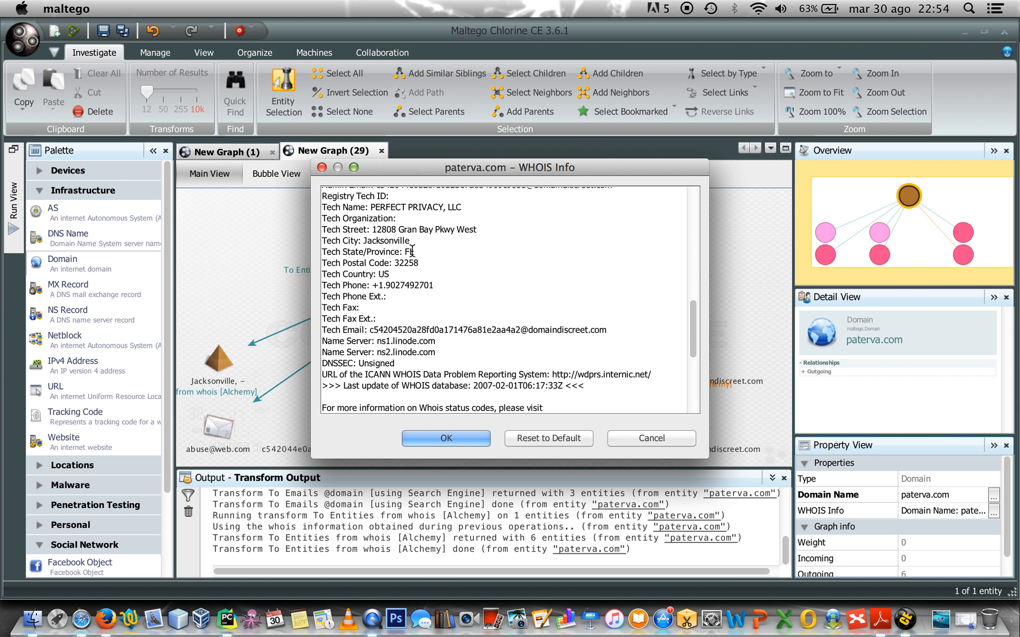
{"action": "double_click", "coordinate": [383, 242]}
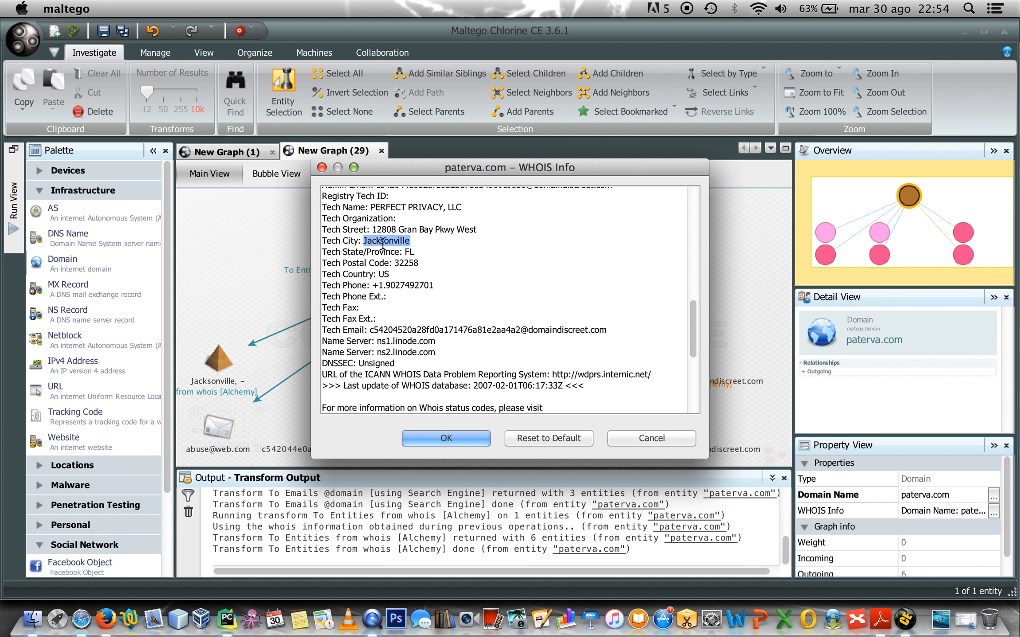
{"action": "scroll", "coordinate": [442, 270], "scroll_direction": "up", "scroll_amount": 2}
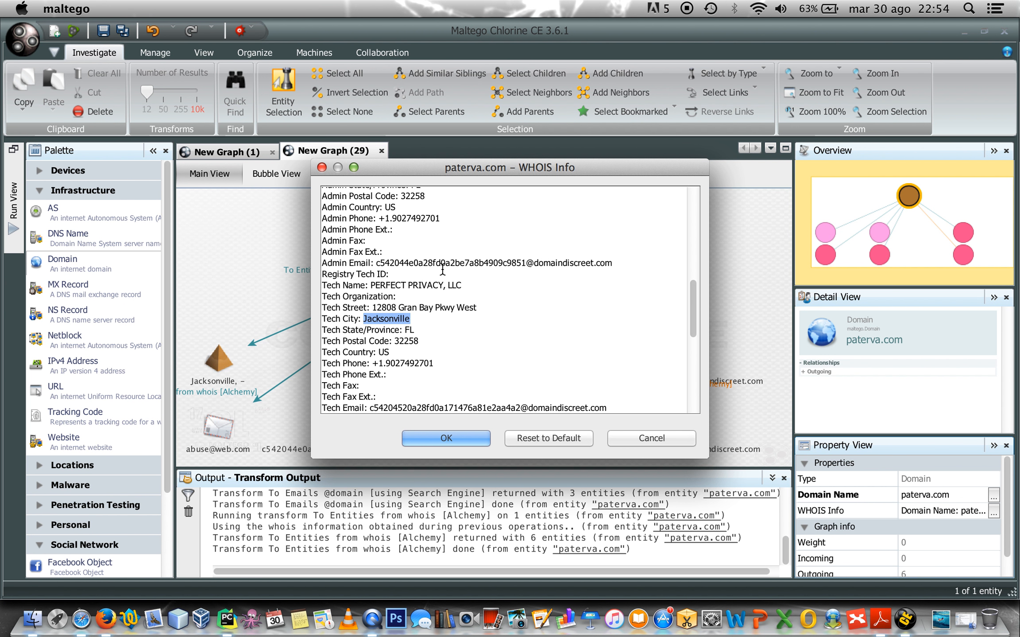
{"action": "double_click", "coordinate": [479, 264]}
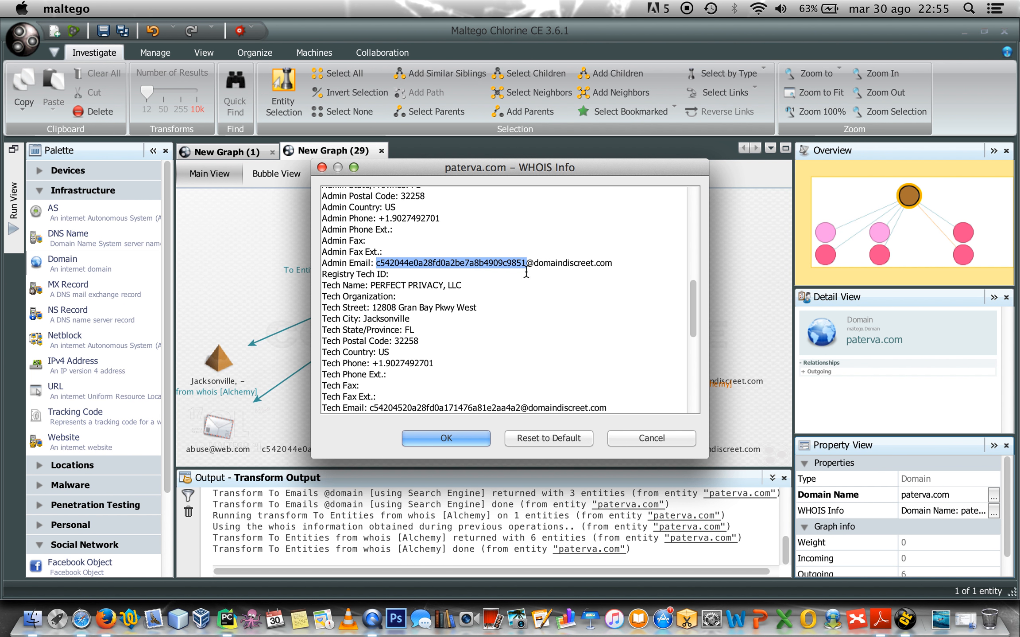
{"action": "left_click", "coordinate": [666, 439]}
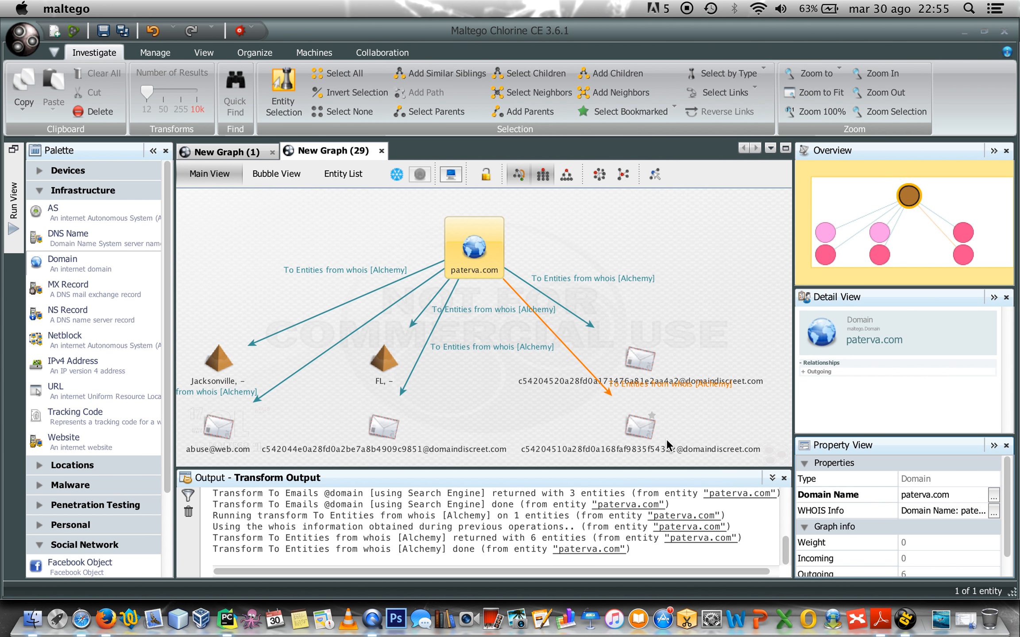
Step: Copy the paterva.com domain entity to a new graph
{"action": "left_click", "coordinate": [671, 243]}
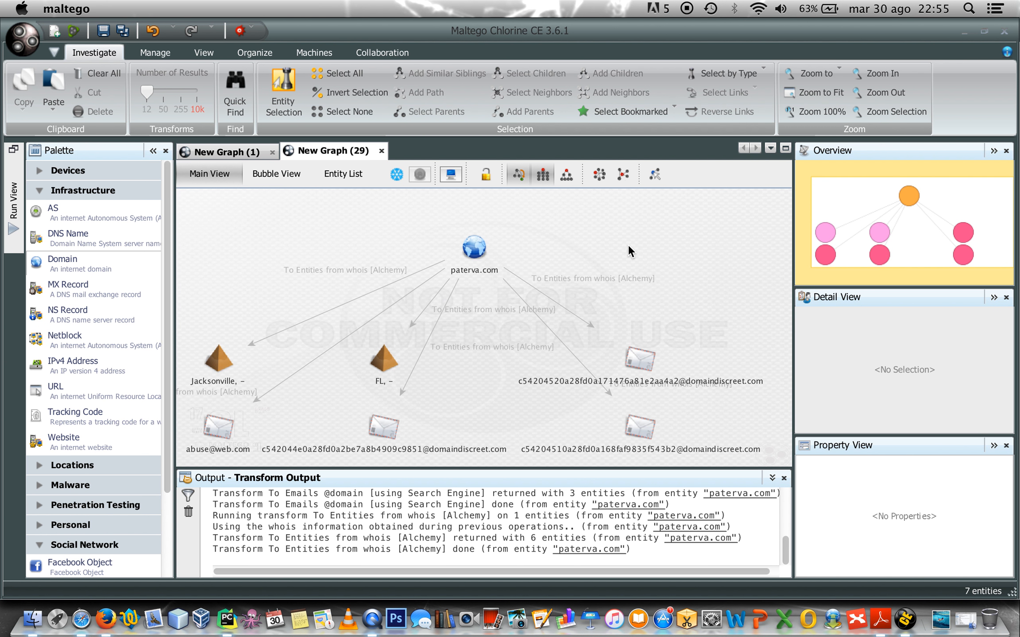
{"action": "left_click", "coordinate": [482, 244]}
{"action": "left_click", "coordinate": [537, 253]}
{"action": "left_click", "coordinate": [476, 249]}
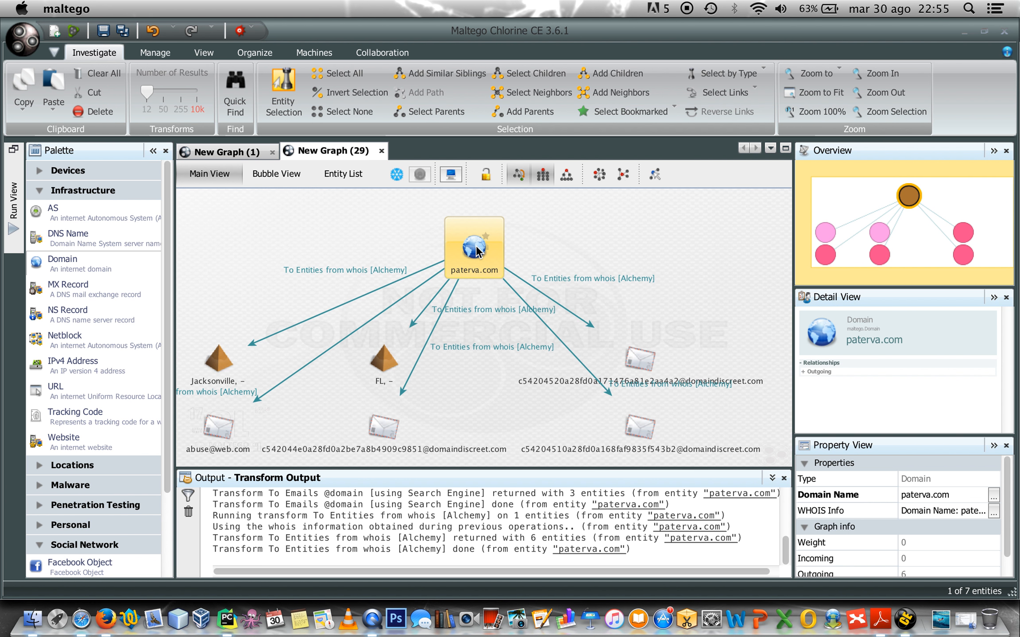
{"action": "right_click", "coordinate": [477, 251]}
{"action": "left_click", "coordinate": [488, 454]}
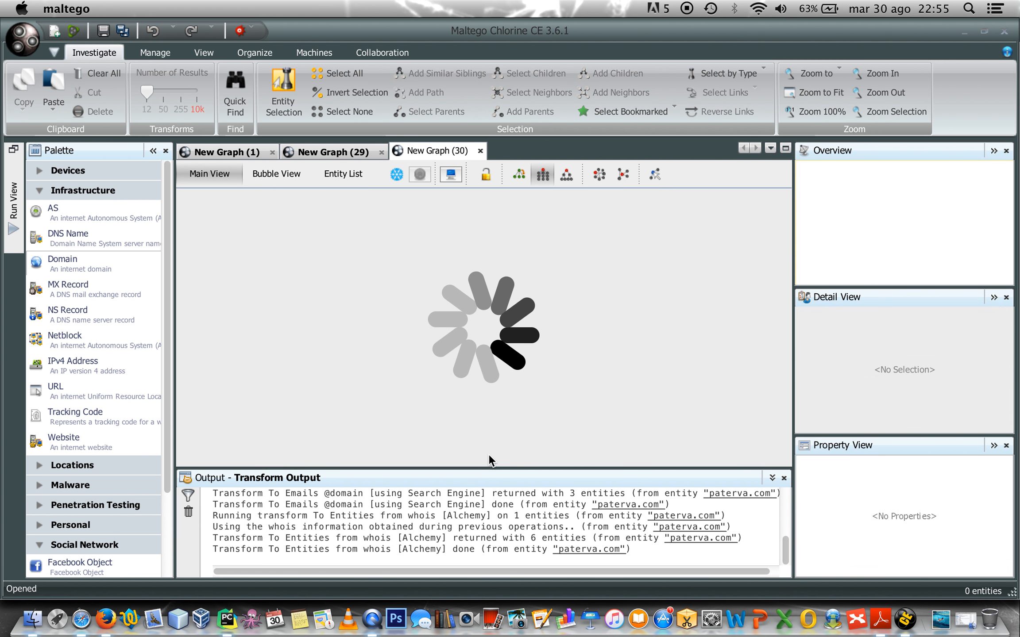
Step: Review the search engine and file search set inputs of the To Files (Interesting) [using Search Engine] transform
{"action": "left_click", "coordinate": [473, 343]}
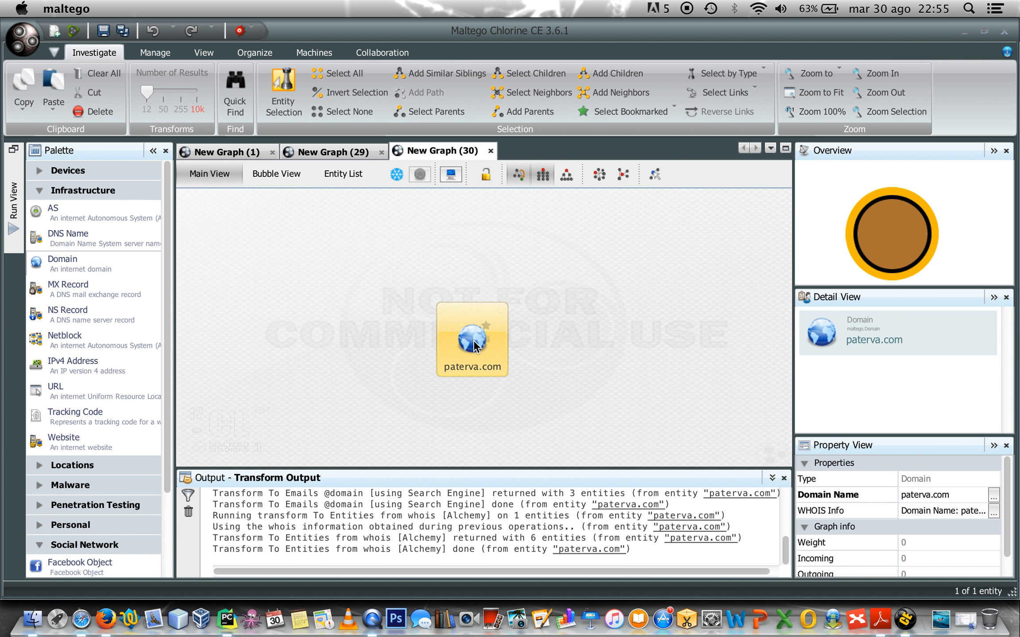
{"action": "right_click", "coordinate": [474, 346]}
{"action": "scroll", "coordinate": [536, 413], "scroll_direction": "down", "scroll_amount": 5}
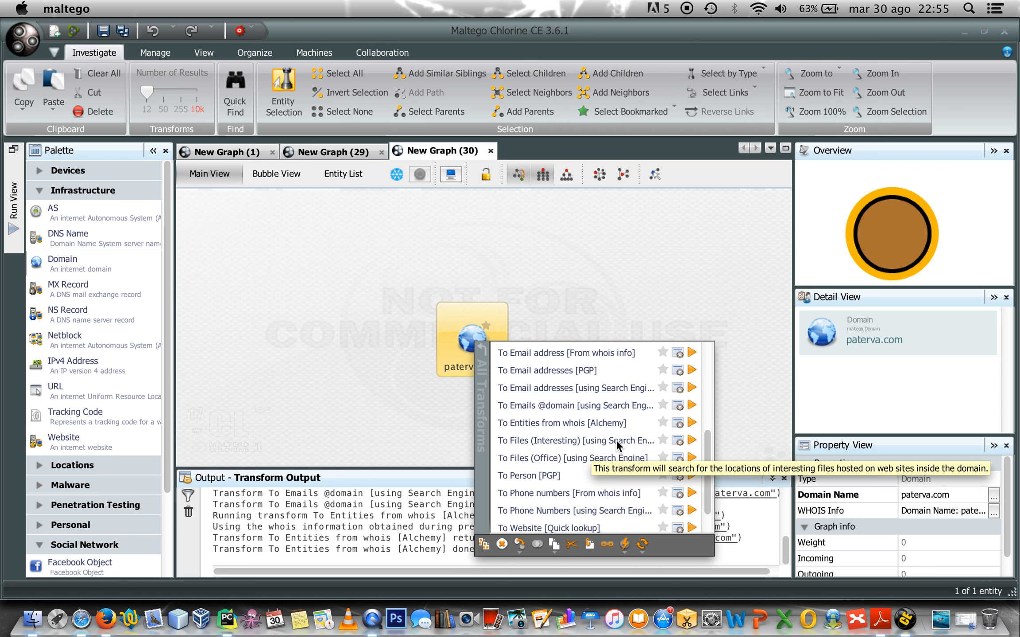
{"action": "left_click", "coordinate": [679, 442]}
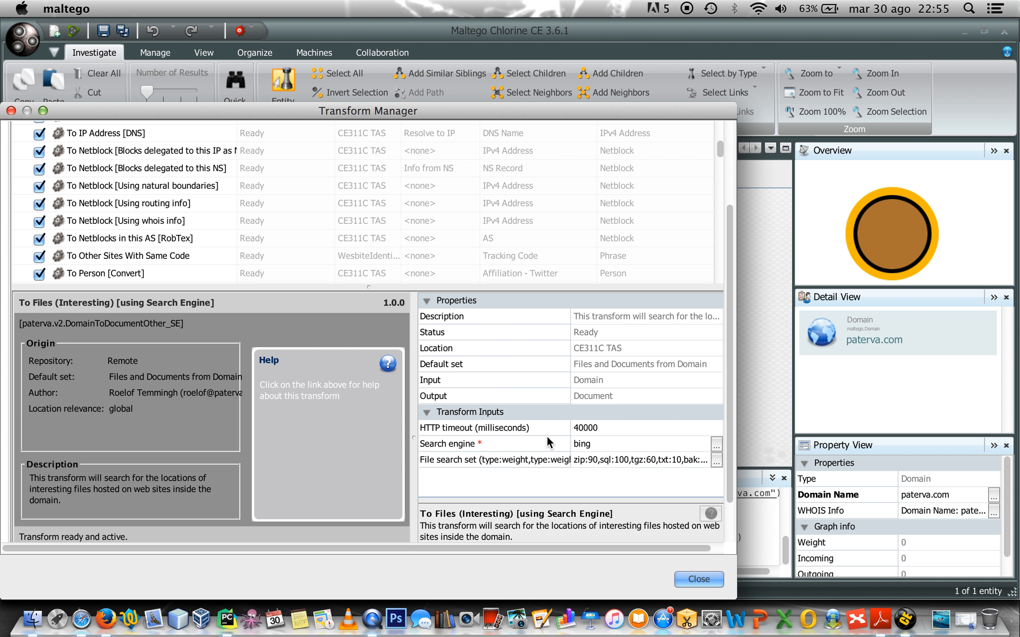
{"action": "left_click", "coordinate": [597, 444]}
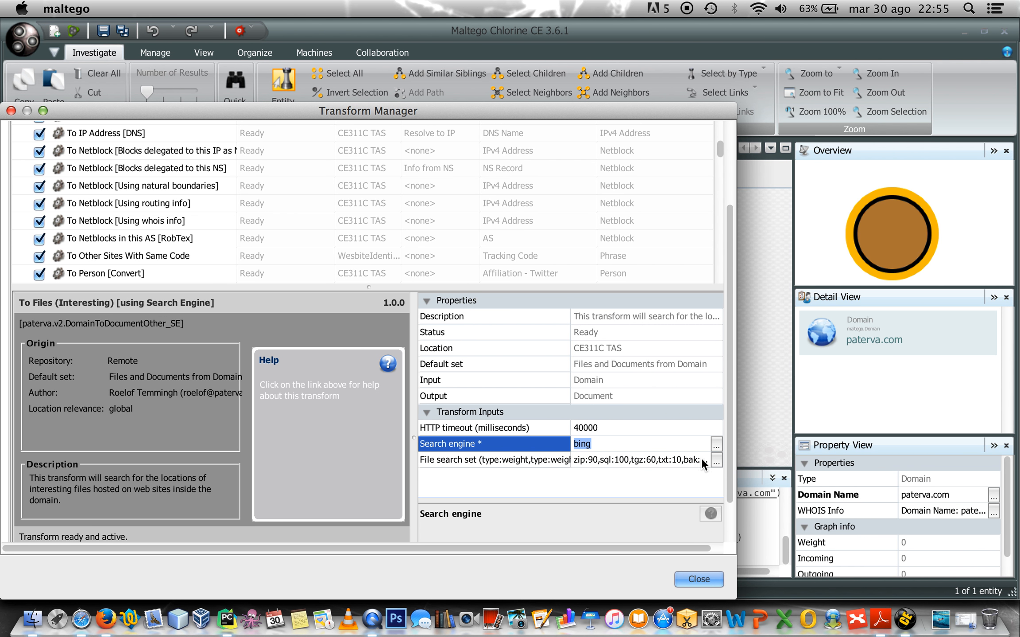
{"action": "left_click", "coordinate": [714, 460]}
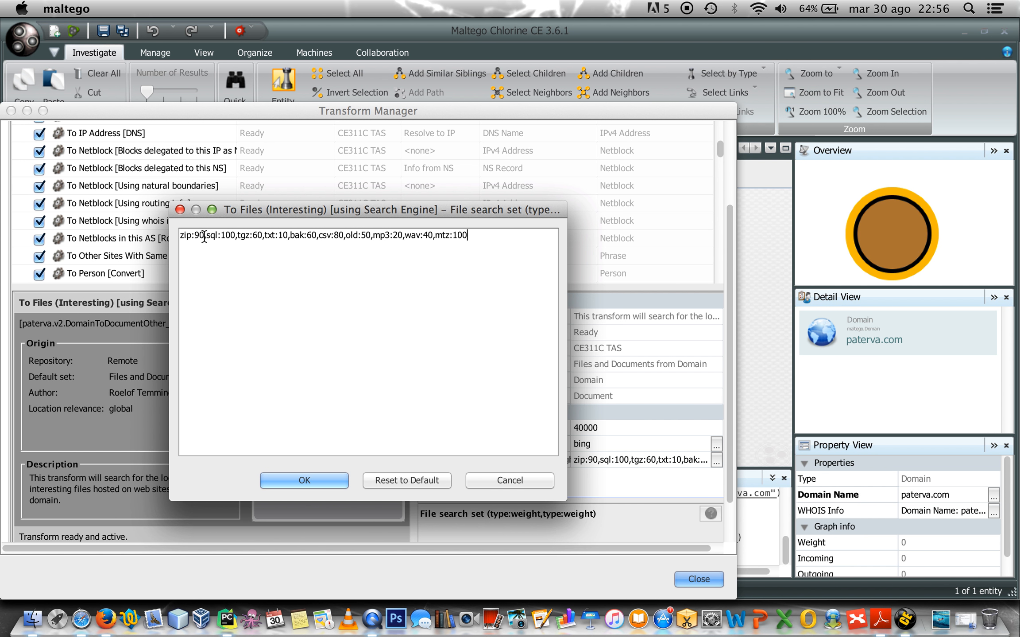
{"action": "left_click", "coordinate": [315, 481]}
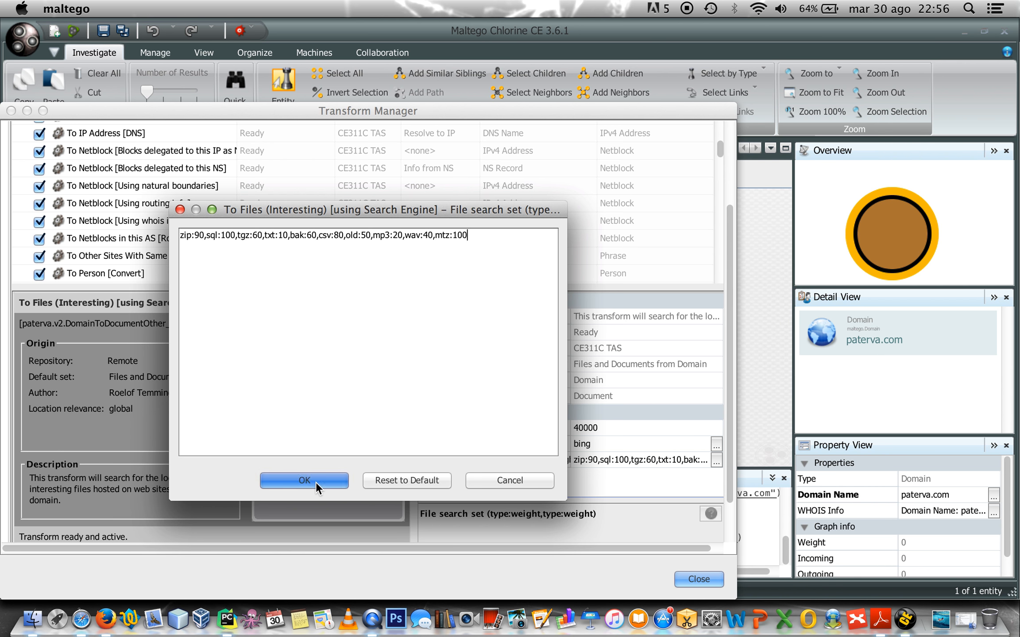
{"action": "left_click", "coordinate": [697, 579]}
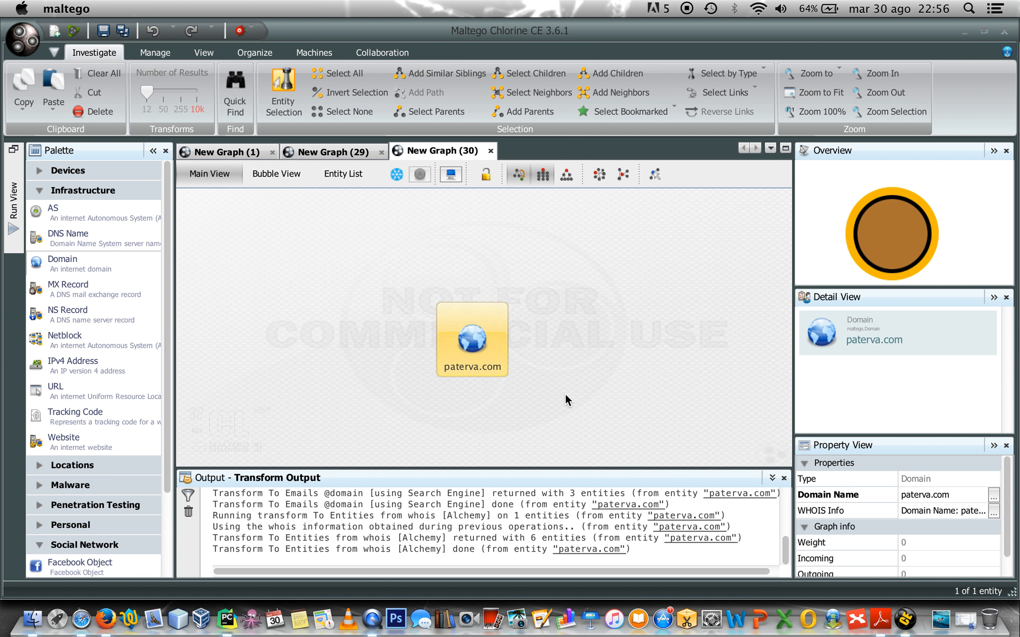
Step: Run the To Files (Interesting) [using Search Engine] transform on the paterva.com domain
{"action": "right_click", "coordinate": [465, 342]}
{"action": "scroll", "coordinate": [502, 413], "scroll_direction": "down", "scroll_amount": 5}
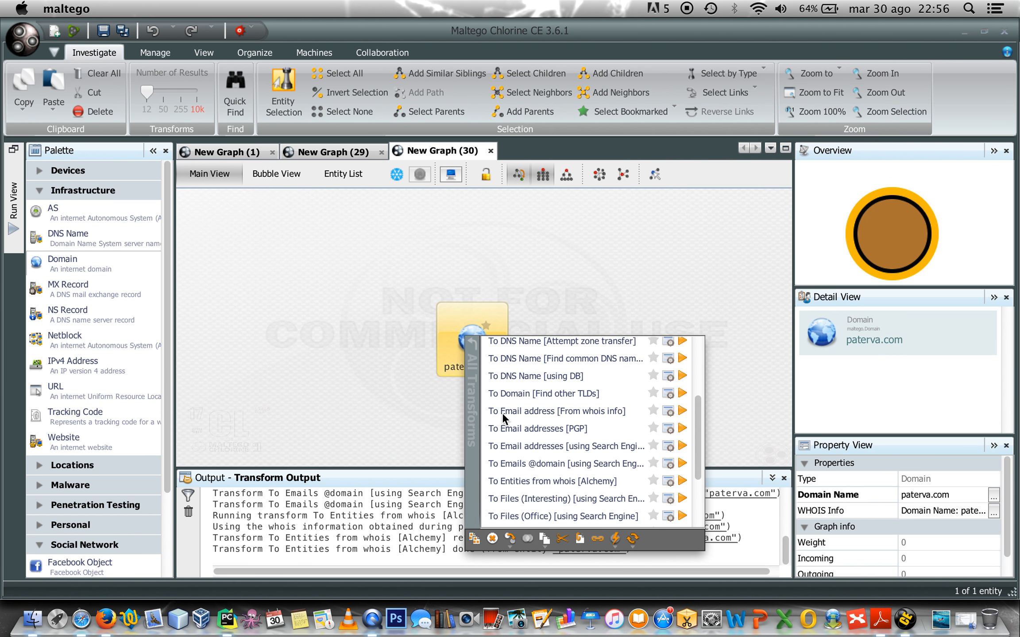
{"action": "scroll", "coordinate": [502, 412], "scroll_direction": "down", "scroll_amount": 3}
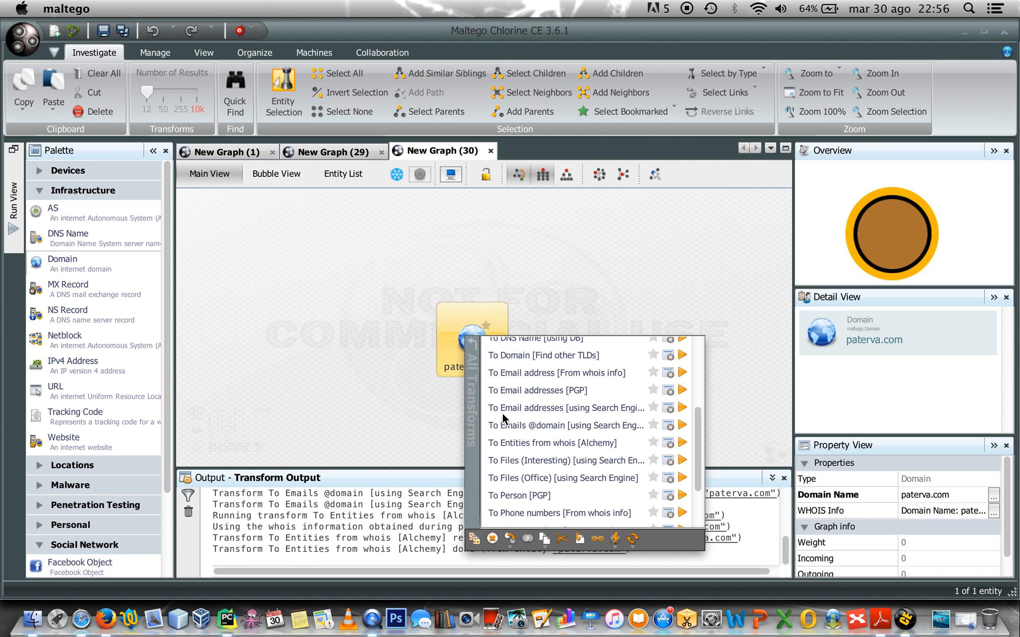
{"action": "left_click", "coordinate": [533, 446]}
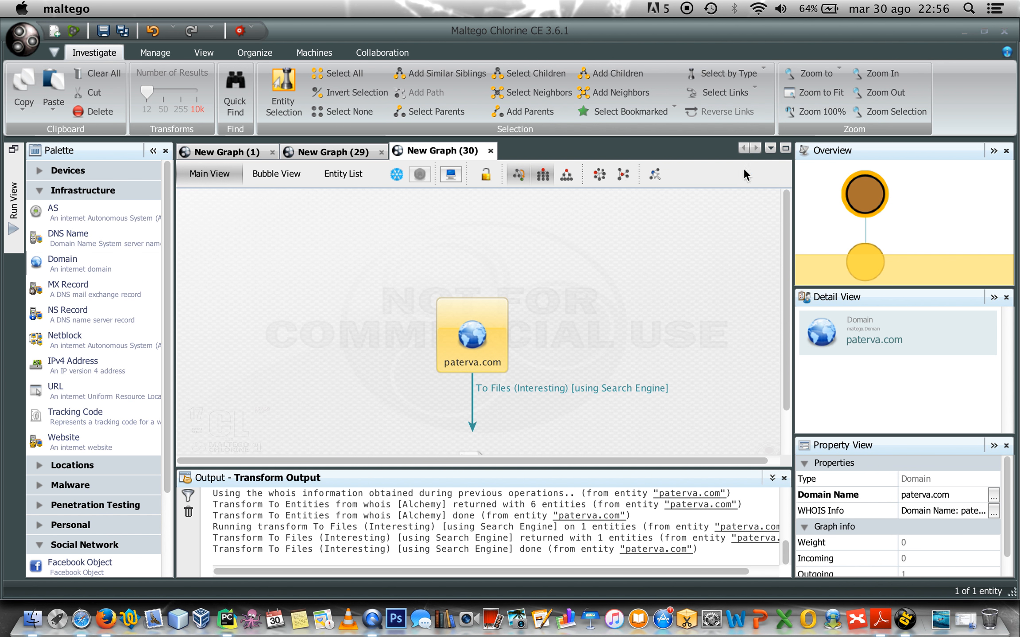
{"action": "left_click", "coordinate": [828, 91]}
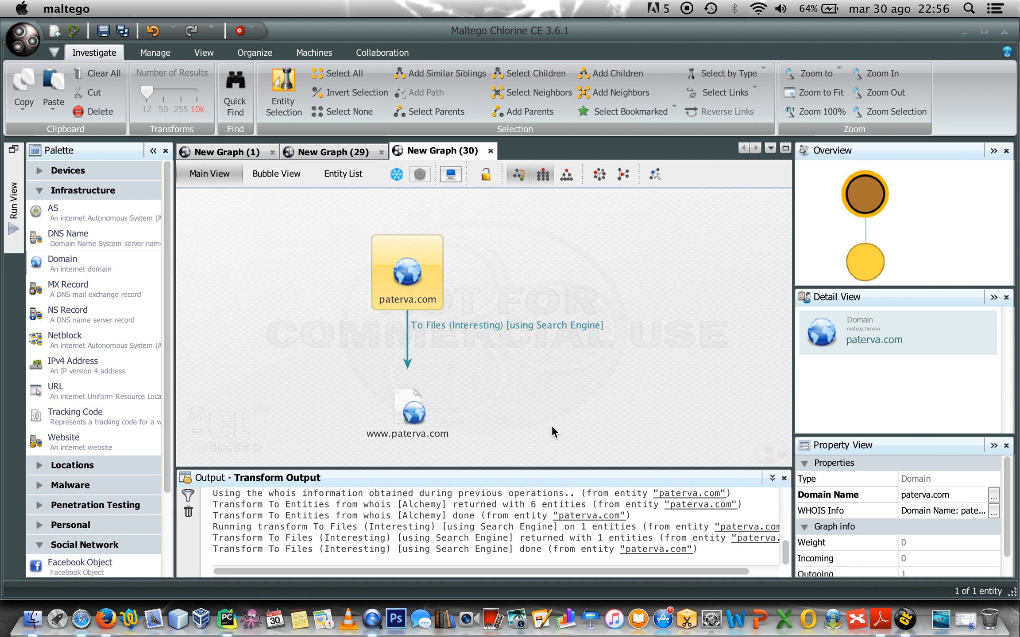
{"action": "left_click", "coordinate": [410, 415]}
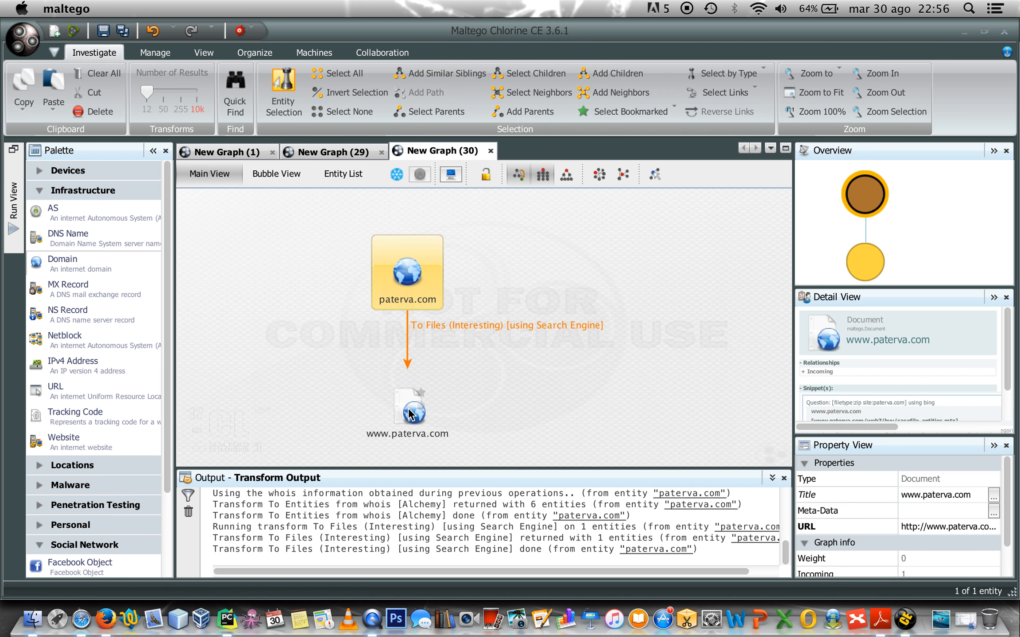
{"action": "double_click", "coordinate": [409, 411]}
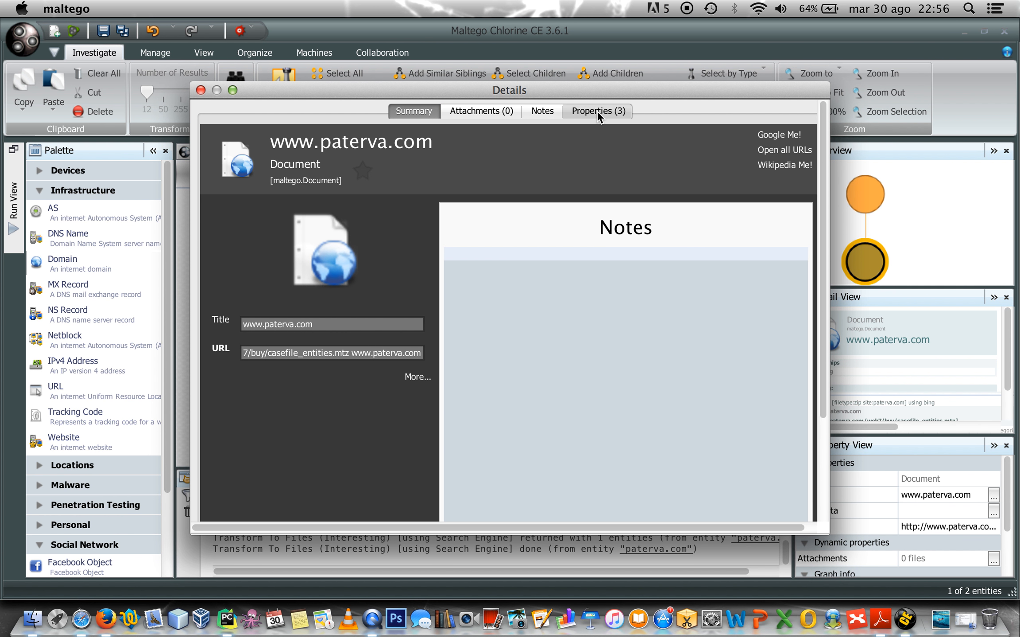
{"action": "left_click", "coordinate": [596, 111]}
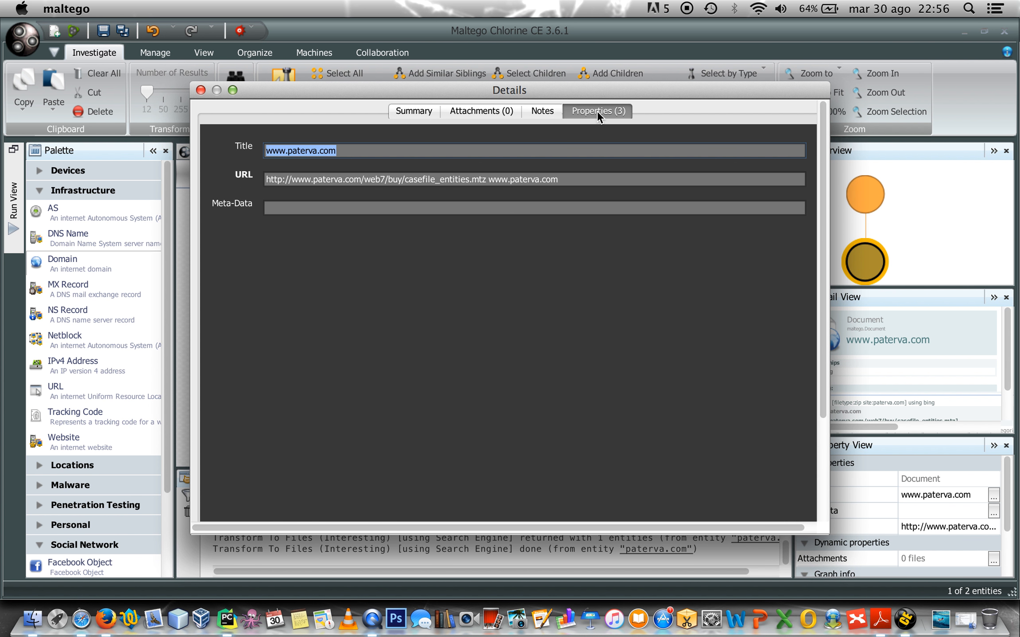
{"action": "left_click", "coordinate": [487, 181]}
{"action": "left_click_drag", "start_coordinate": [486, 181], "coordinate": [406, 173]}
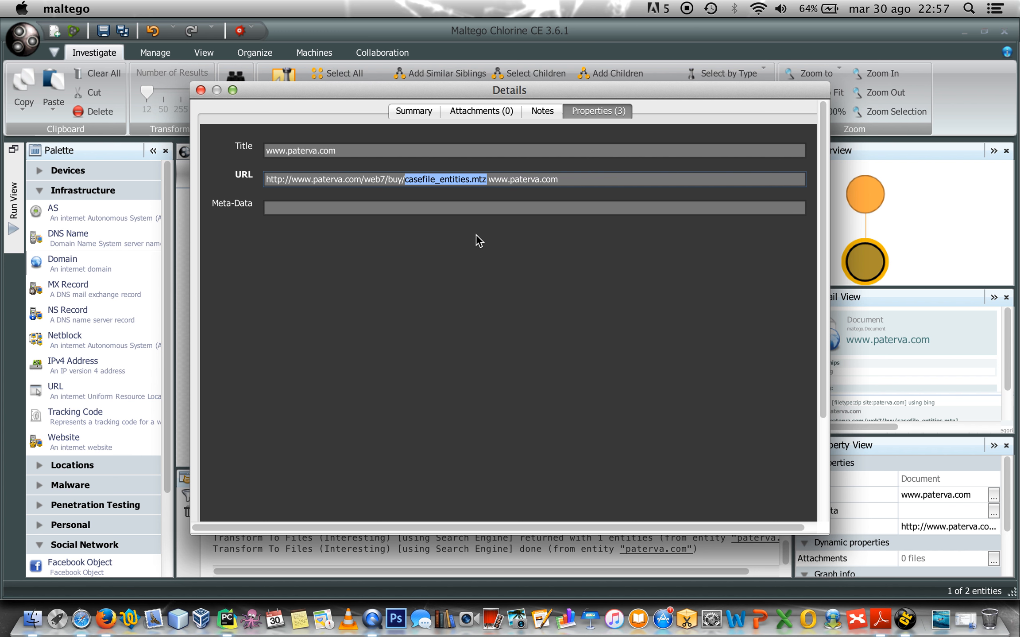
{"action": "left_click", "coordinate": [200, 90]}
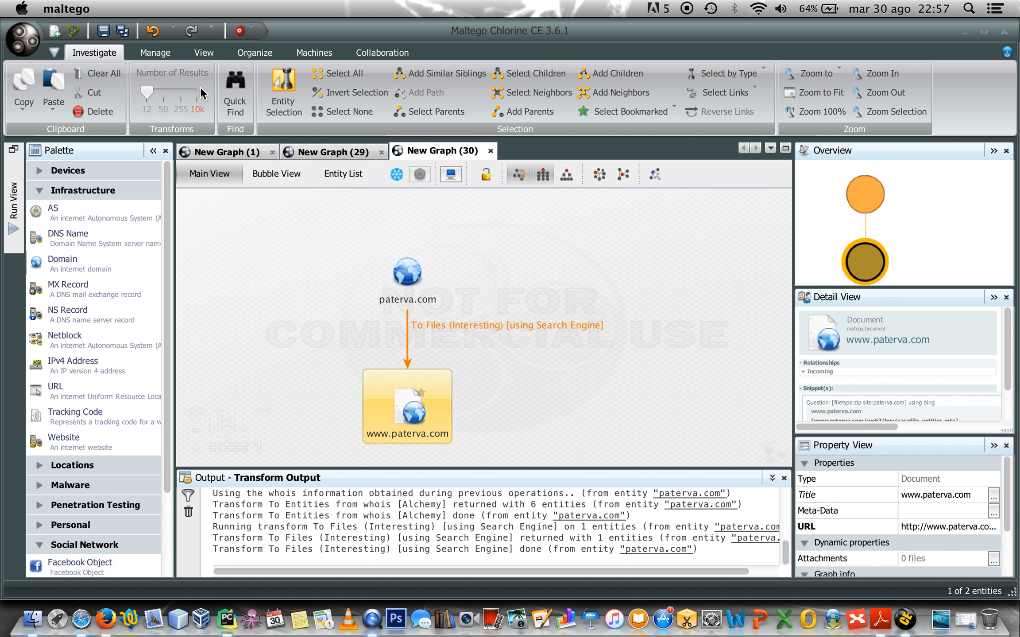
{"action": "left_click", "coordinate": [276, 340]}
{"action": "left_click", "coordinate": [417, 394]}
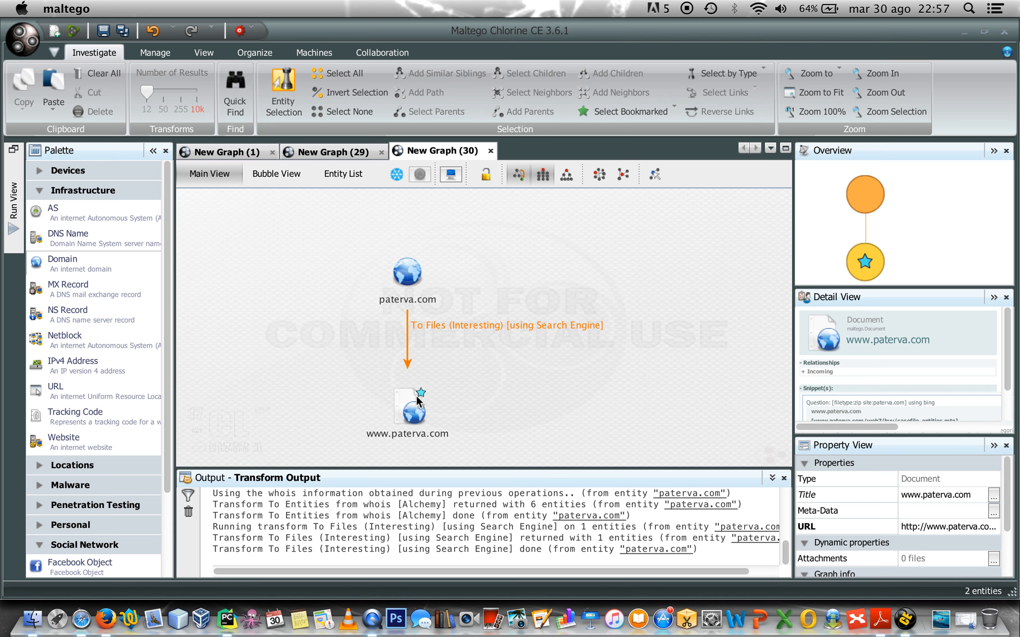
{"action": "left_click", "coordinate": [408, 397]}
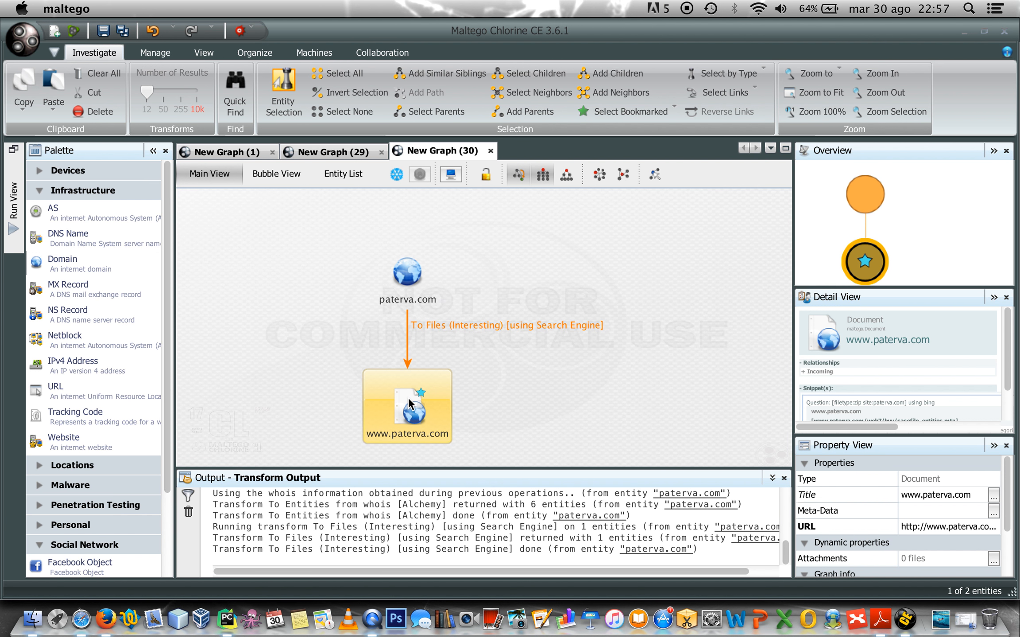
{"action": "right_click", "coordinate": [408, 398]}
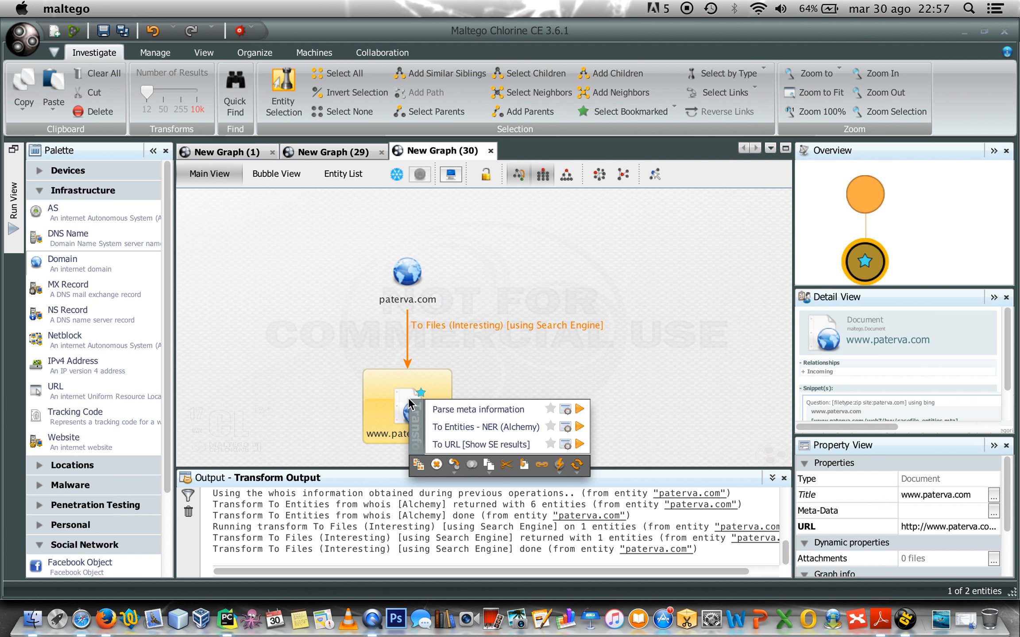
{"action": "left_click", "coordinate": [436, 464]}
{"action": "left_click", "coordinate": [443, 493]}
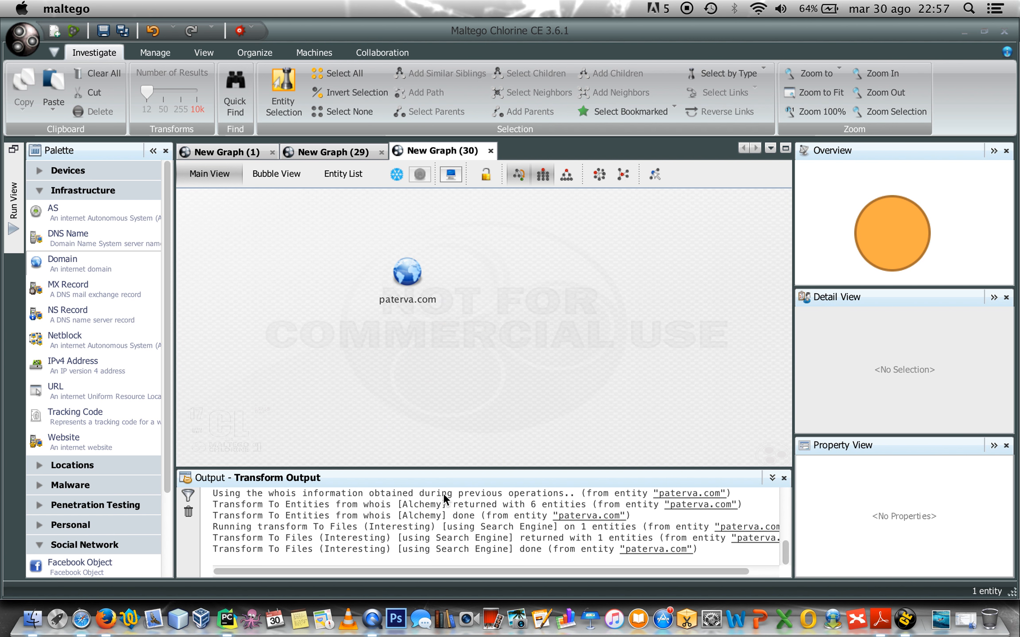
Step: Review the search engine and document search set inputs of the To Files (Office) [using Search Engine] transform
{"action": "left_click", "coordinate": [406, 281]}
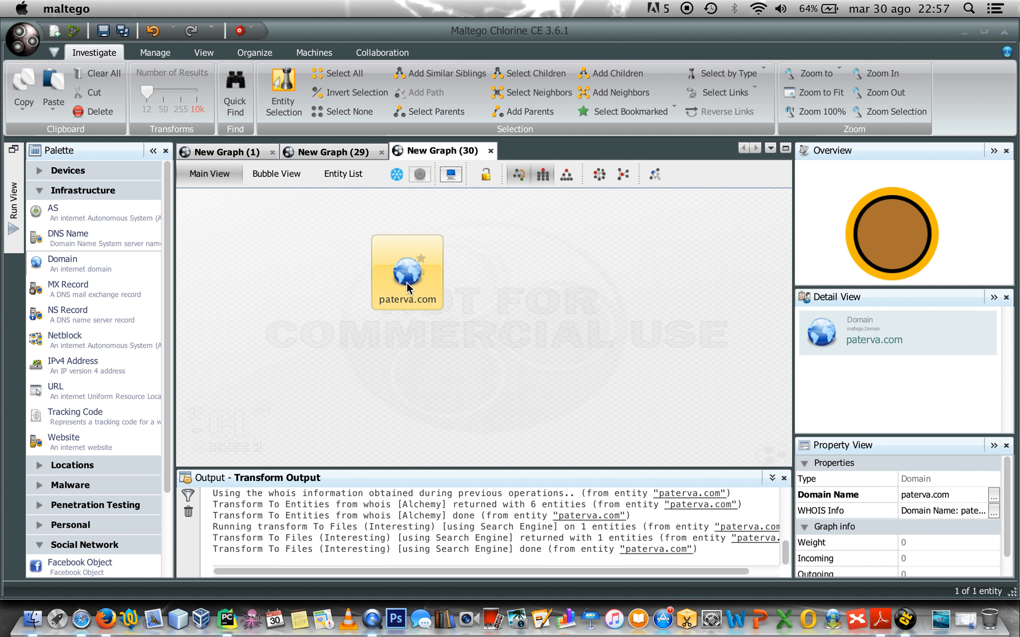
{"action": "right_click", "coordinate": [407, 282]}
{"action": "left_click", "coordinate": [448, 444]}
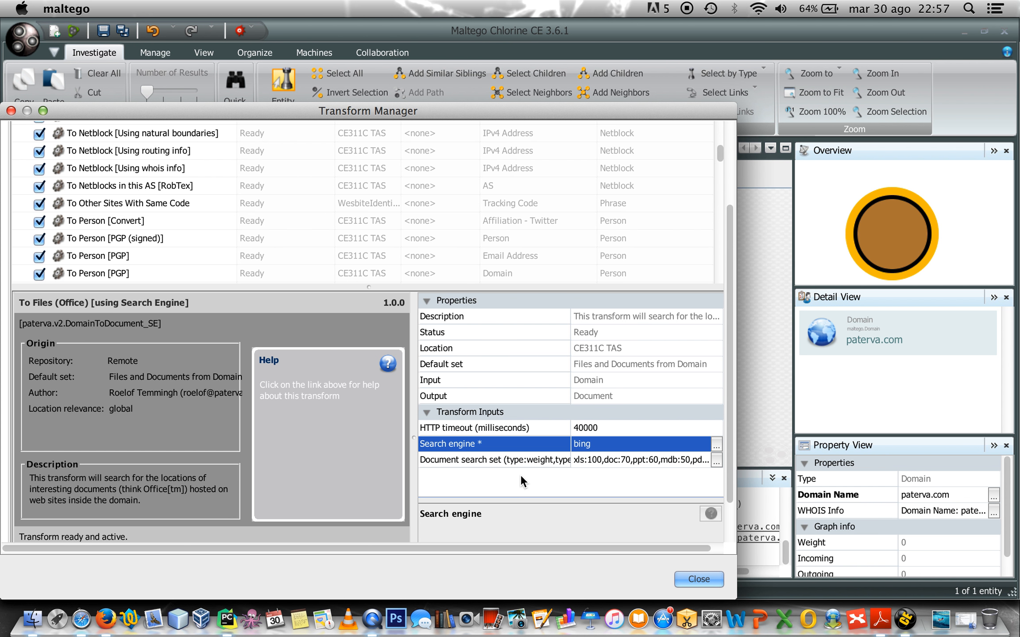
{"action": "left_click", "coordinate": [475, 461]}
{"action": "left_click", "coordinate": [717, 461]}
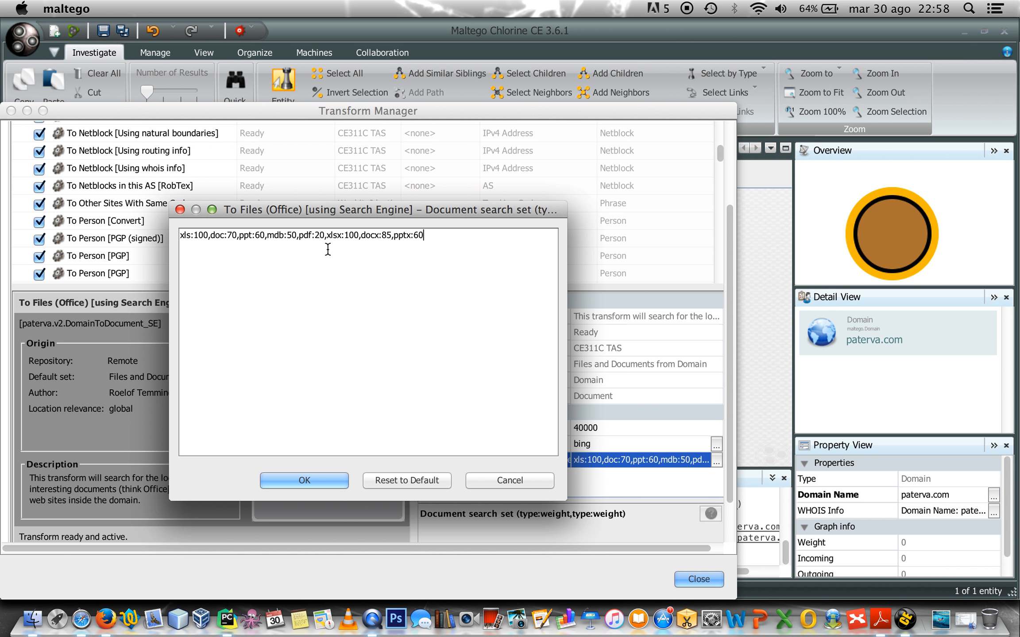
{"action": "left_click", "coordinate": [304, 480]}
{"action": "left_click", "coordinate": [699, 579]}
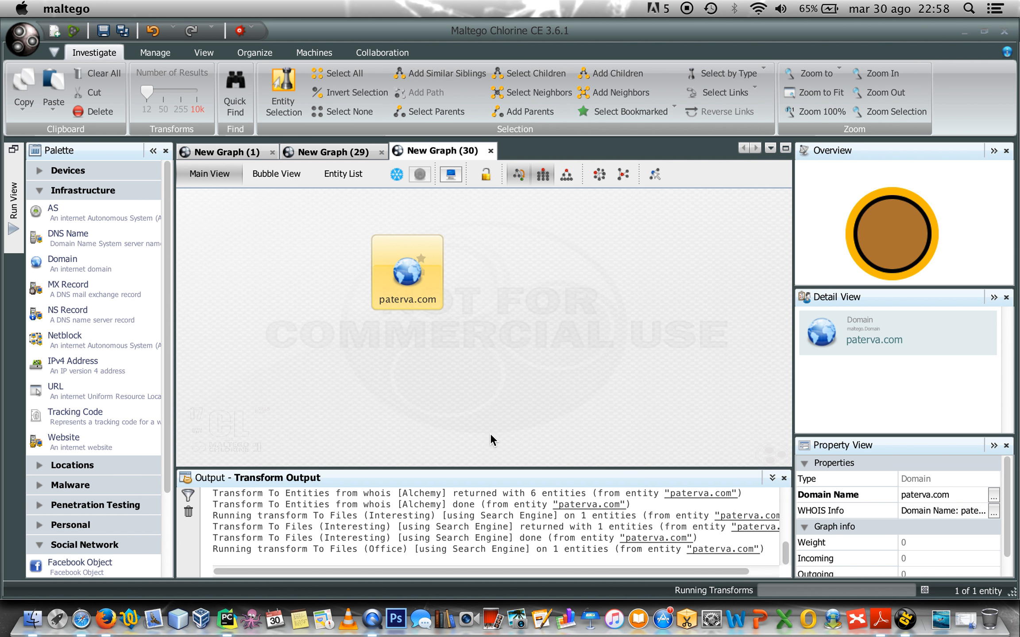
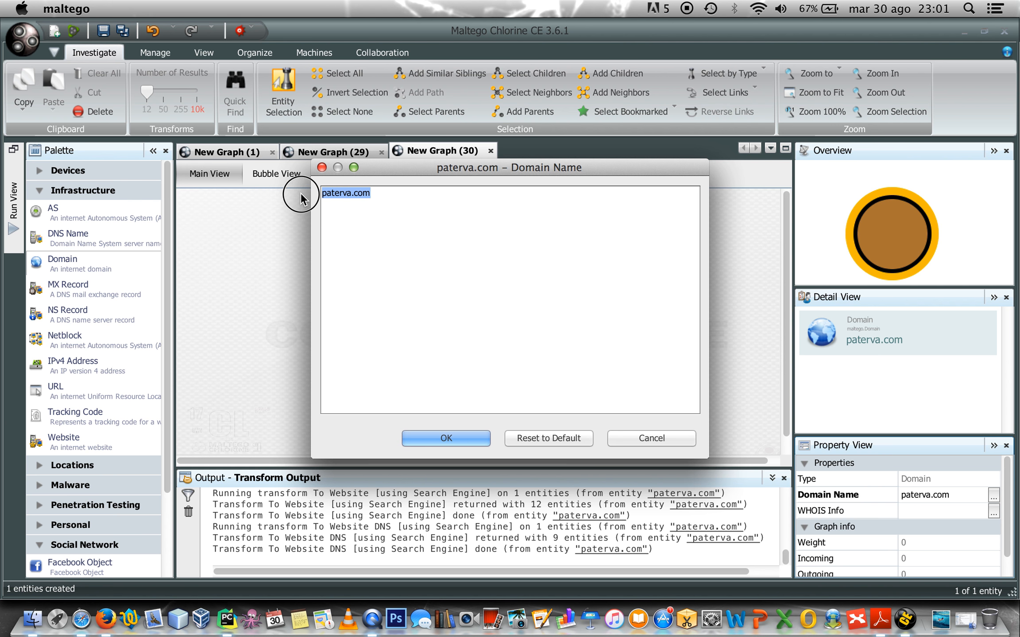
Step: Set the domain entity's name to google.com and run the To DNS Name - MX (mail server) transform on it
{"action": "type", "text": "google.com"}
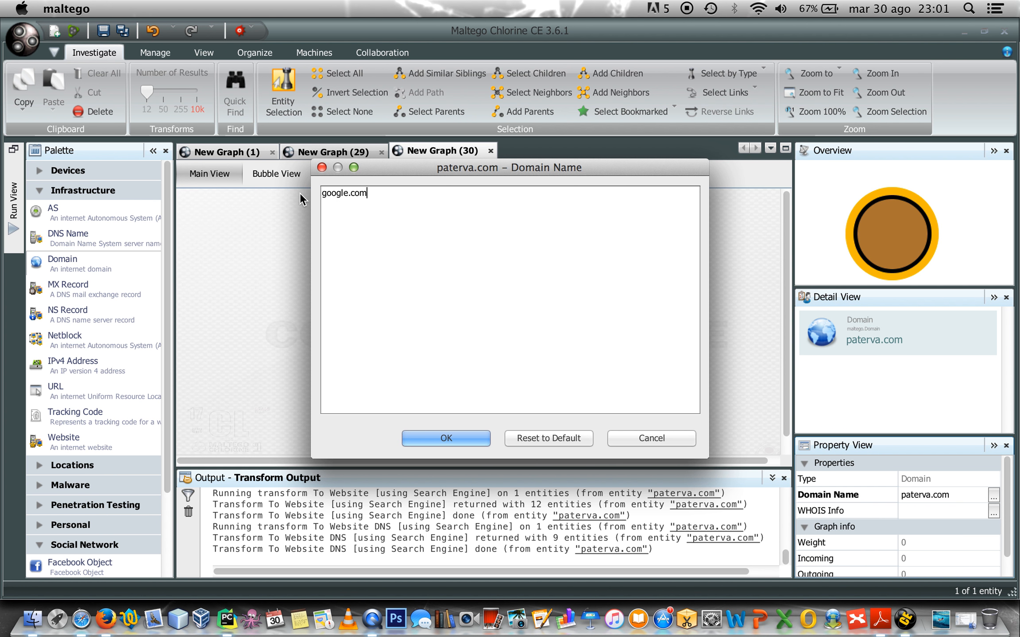
{"action": "left_click", "coordinate": [455, 438]}
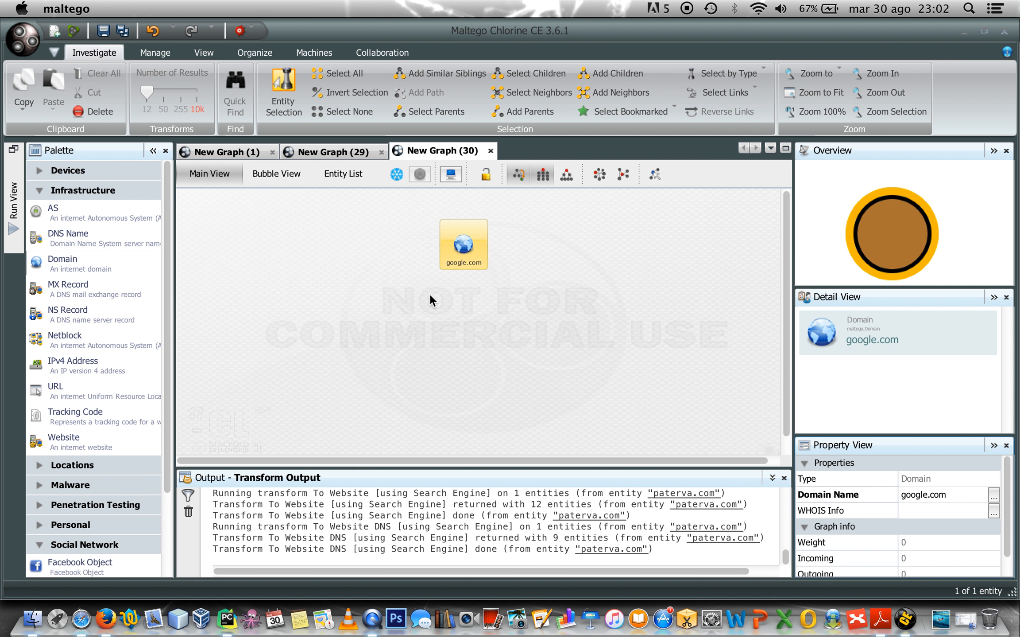
{"action": "right_click", "coordinate": [464, 243]}
{"action": "left_click", "coordinate": [531, 340]}
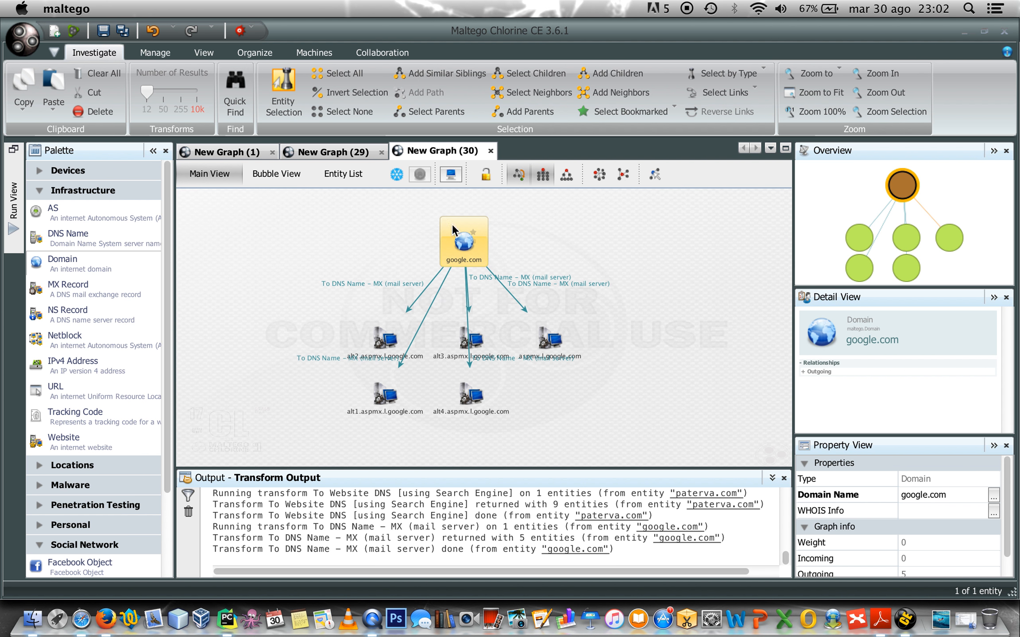
Step: Delete all the MX record entities and run the To DNS Name - NS (name server) transform on the google.com domain
{"action": "left_click", "coordinate": [362, 93]}
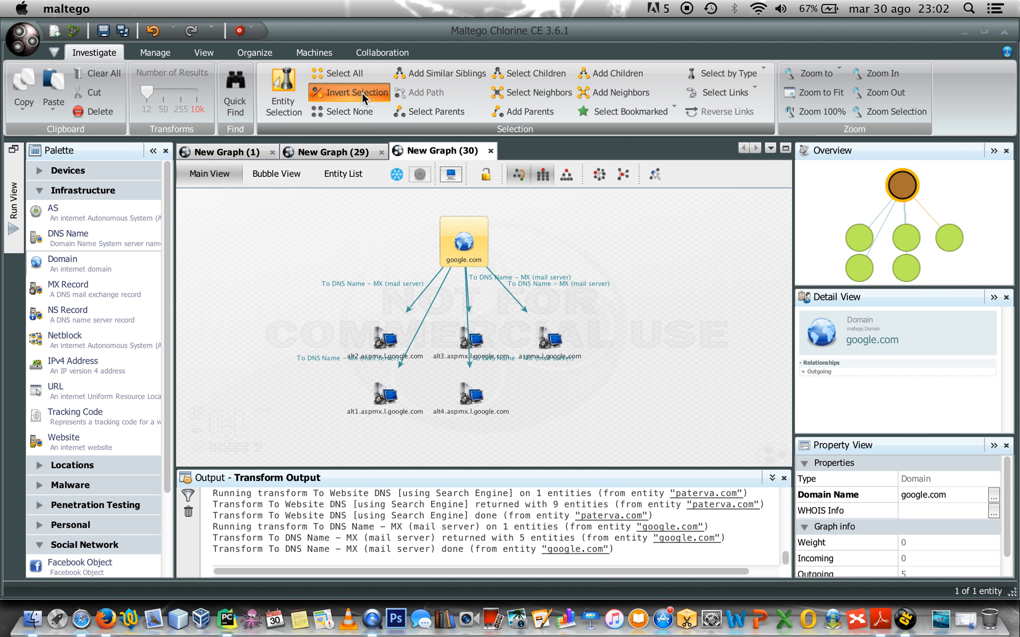
{"action": "left_click", "coordinate": [94, 113]}
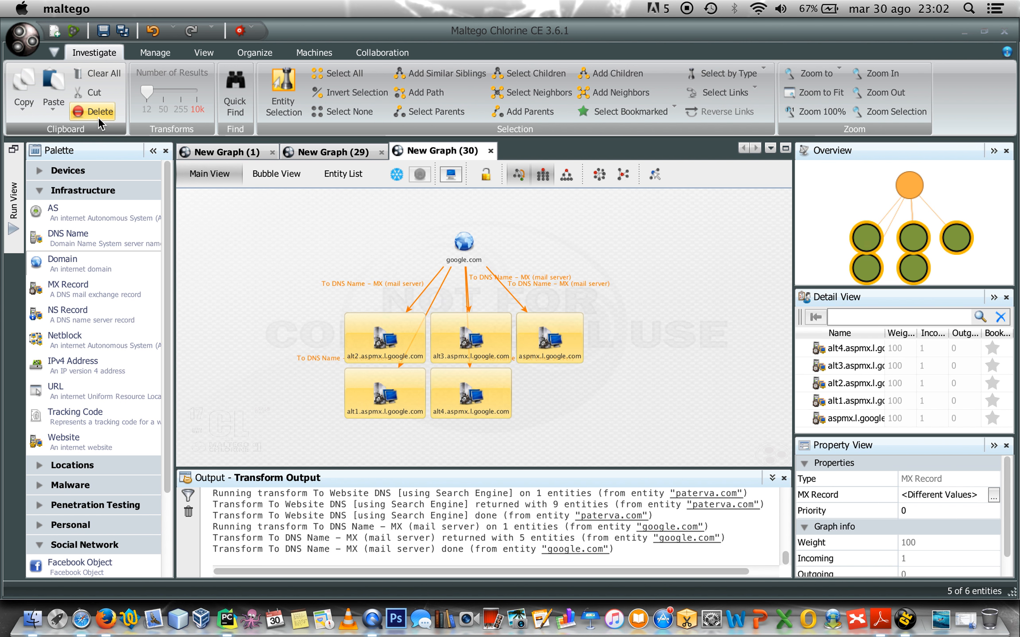
{"action": "left_click", "coordinate": [470, 257]}
{"action": "left_click", "coordinate": [467, 244]}
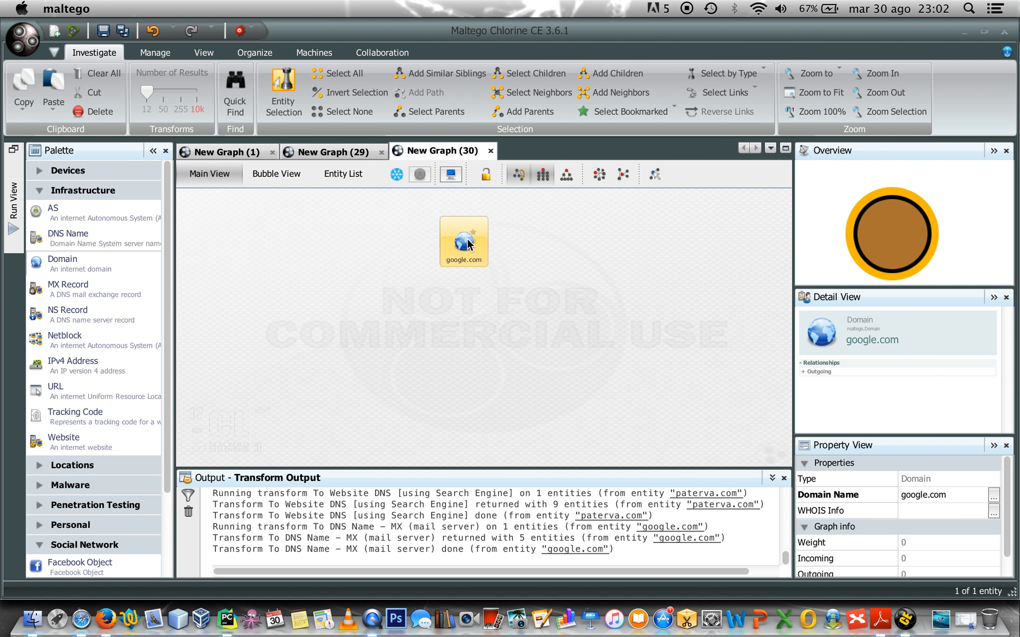
{"action": "right_click", "coordinate": [468, 244]}
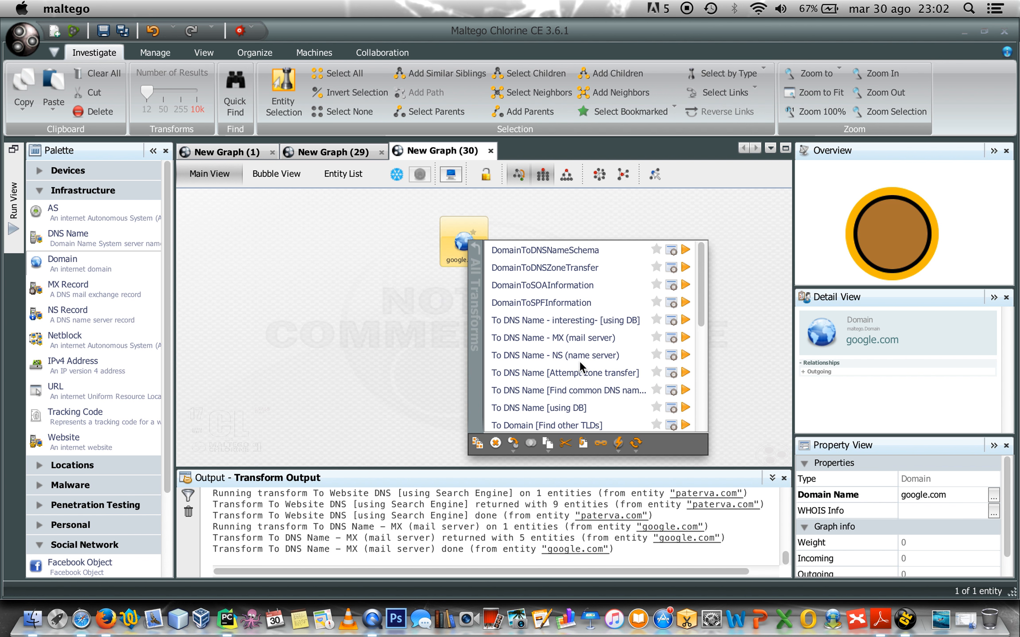
{"action": "left_click", "coordinate": [592, 357]}
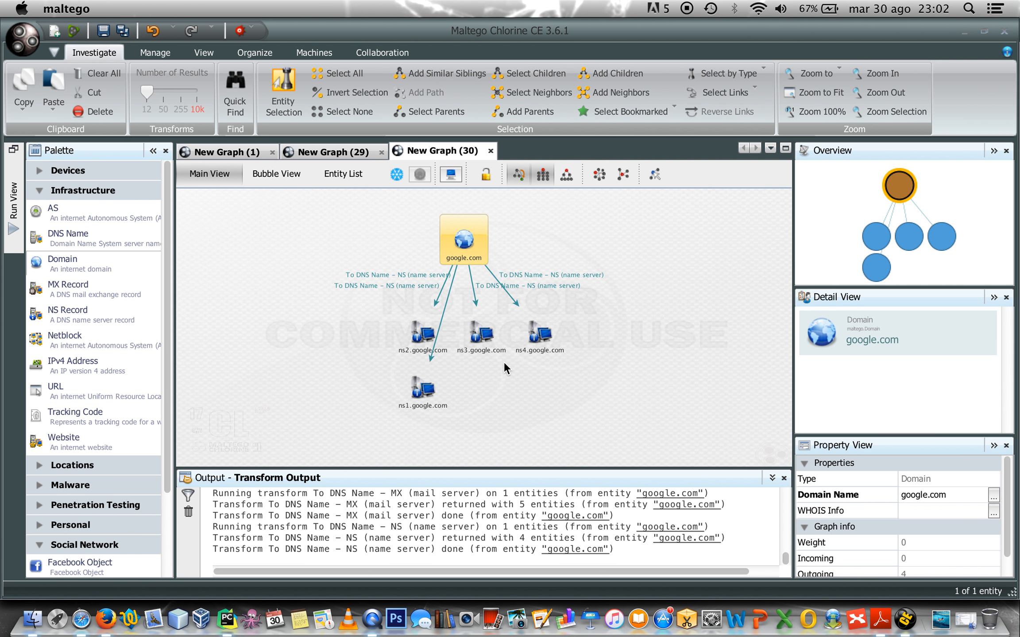
Step: Copy the google.com domain entity to a new graph
{"action": "right_click", "coordinate": [471, 240]}
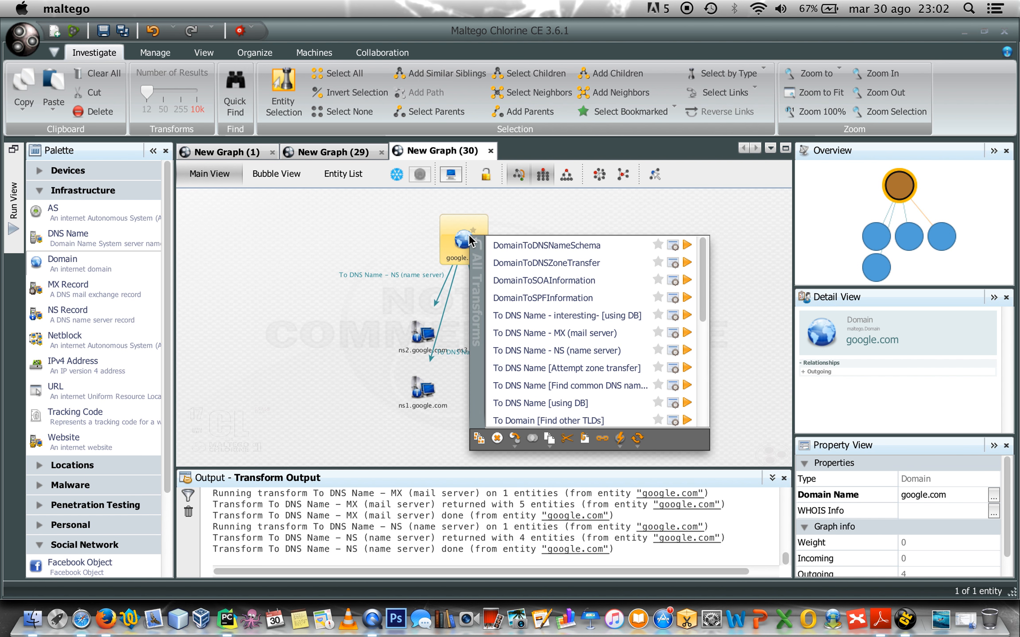
{"action": "left_click", "coordinate": [479, 437]}
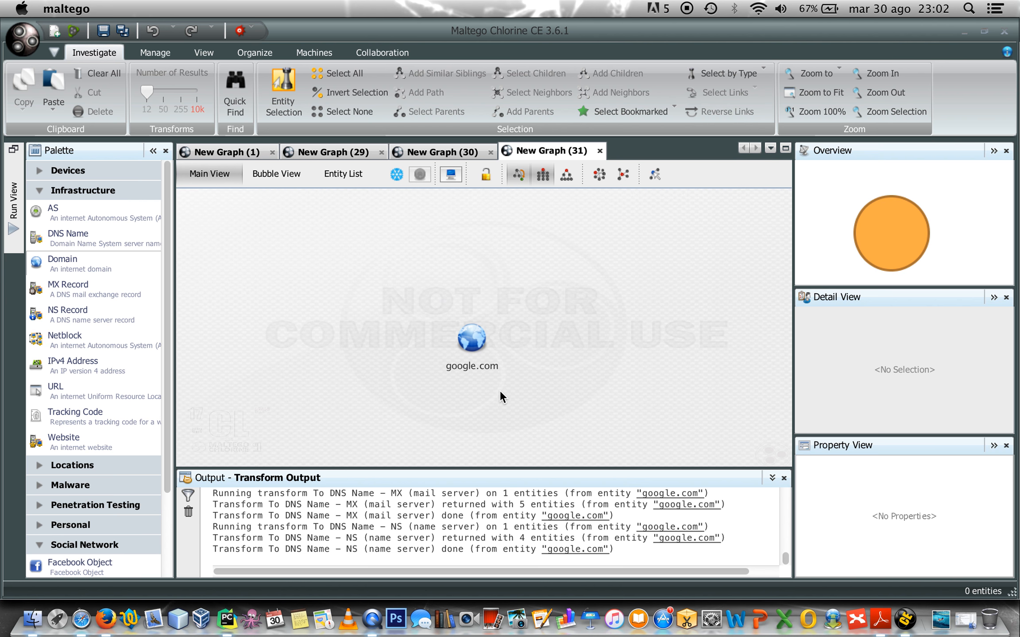
{"action": "left_click", "coordinate": [487, 373]}
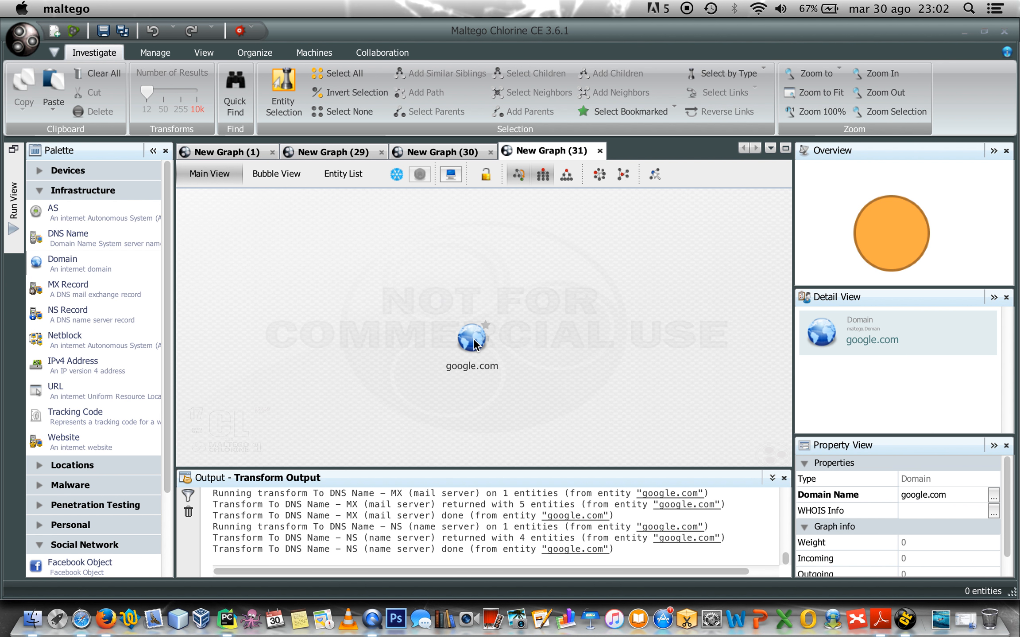
Step: Check the extra search terms input of the To DNS Name [using DB] transform
{"action": "right_click", "coordinate": [475, 344]}
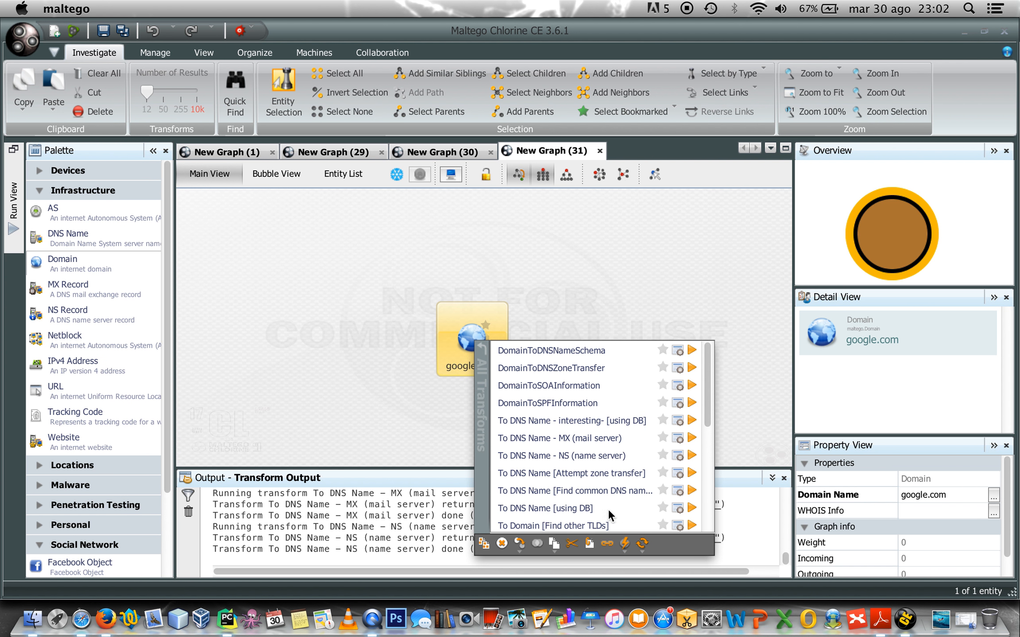
{"action": "left_click", "coordinate": [678, 508]}
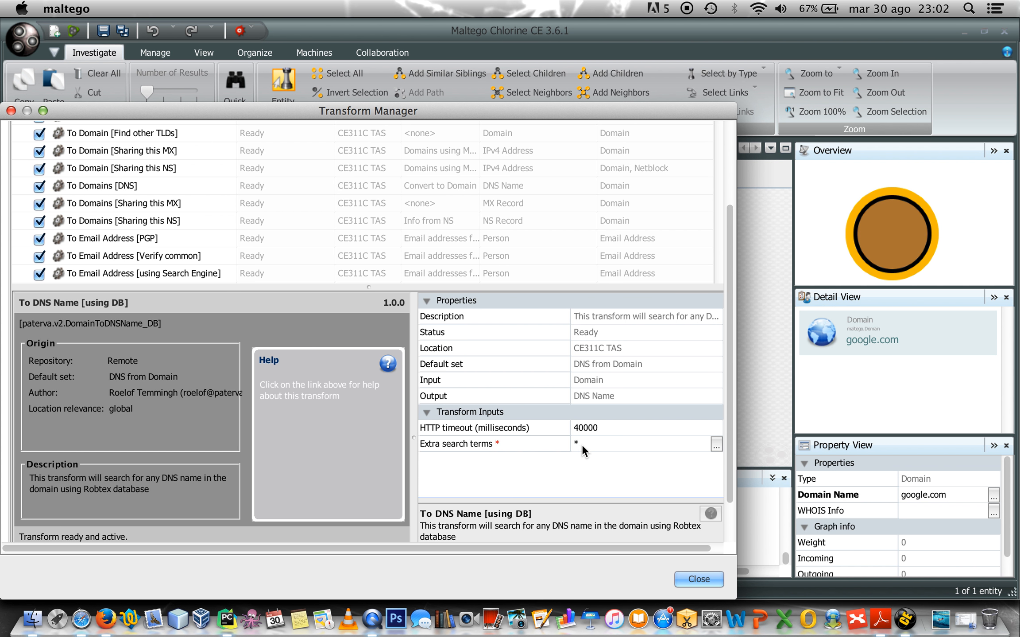
{"action": "left_click", "coordinate": [694, 579]}
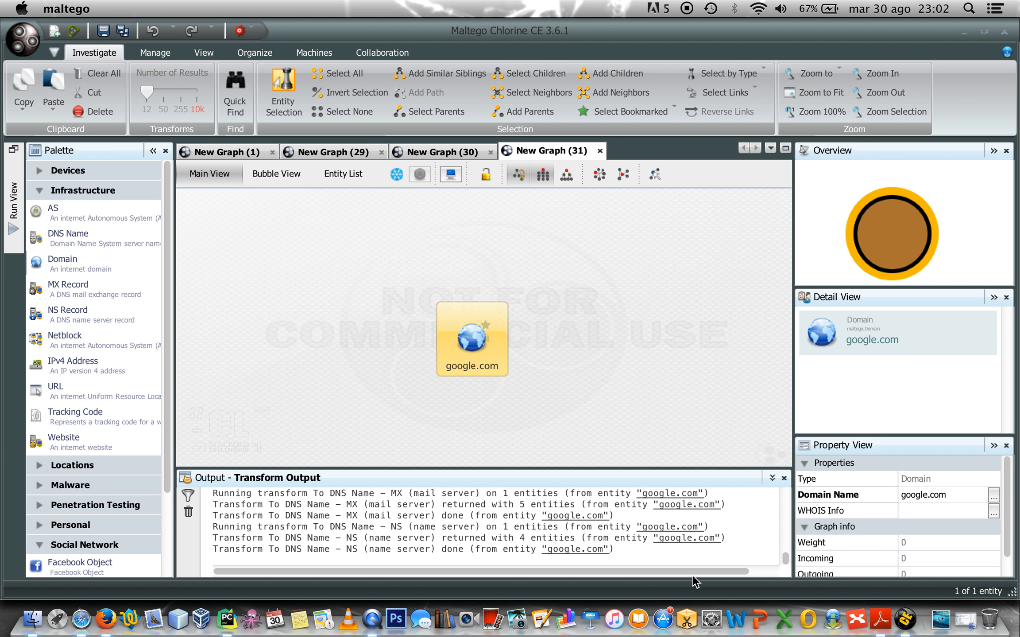
Step: Review the full list of extra search terms for the To DNS Name - interesting- [using DB] transform
{"action": "right_click", "coordinate": [462, 340]}
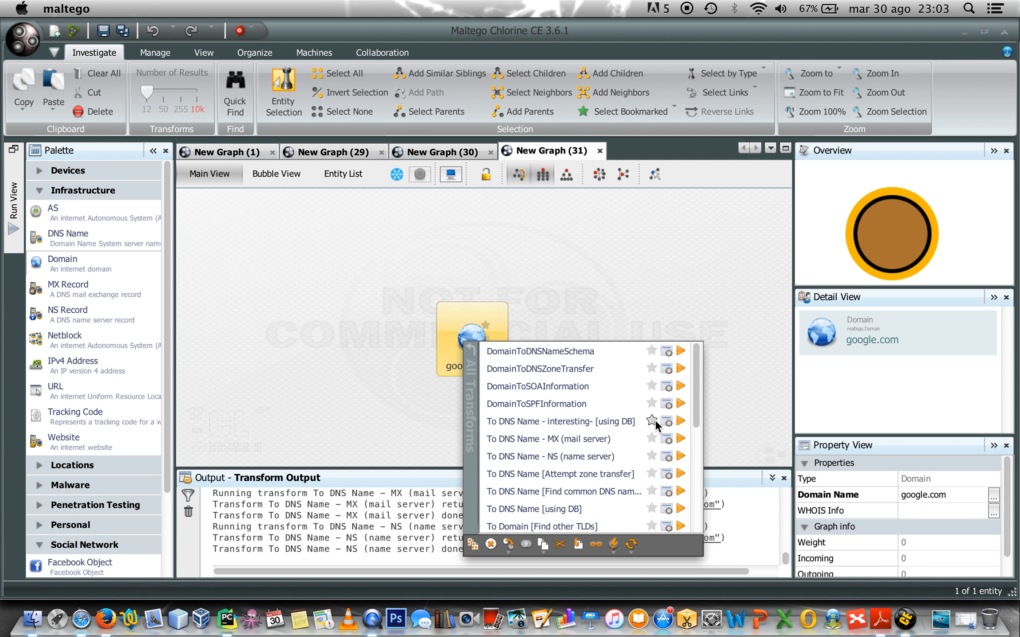
{"action": "left_click", "coordinate": [666, 422]}
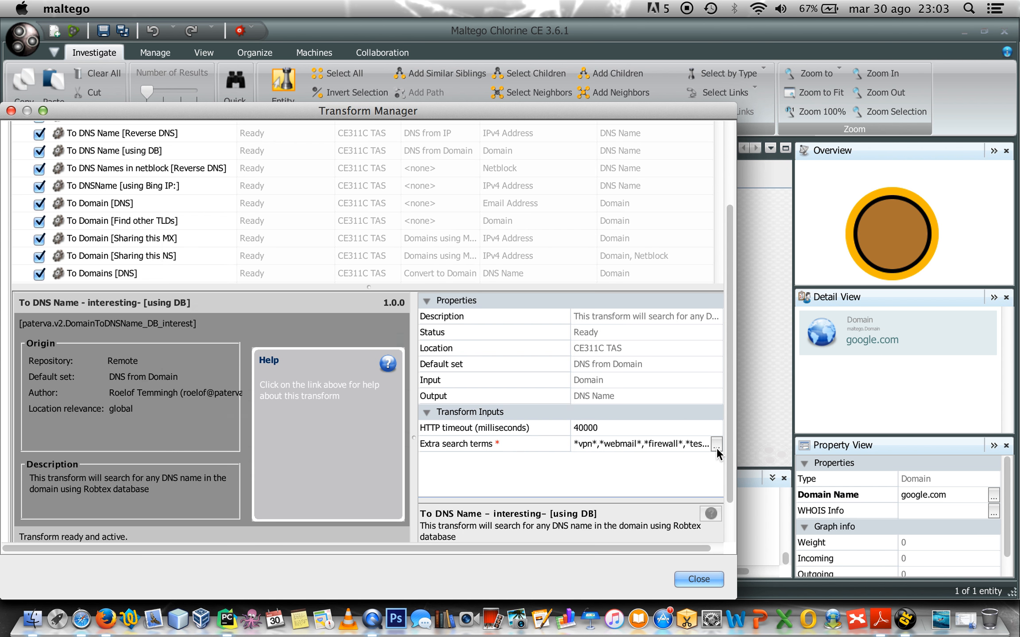
{"action": "left_click", "coordinate": [716, 446]}
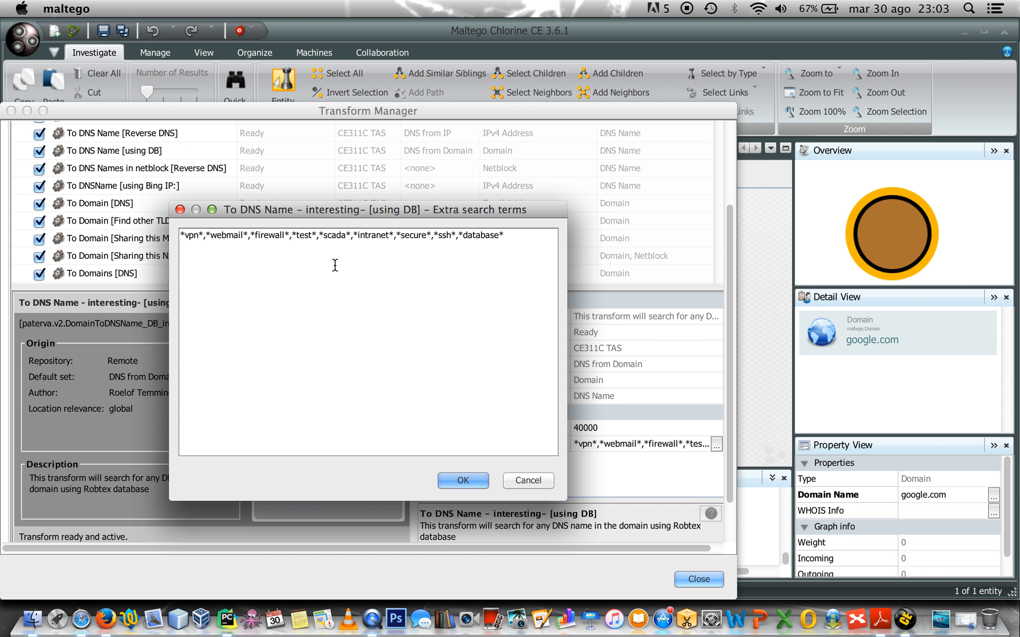
{"action": "left_click", "coordinate": [478, 479]}
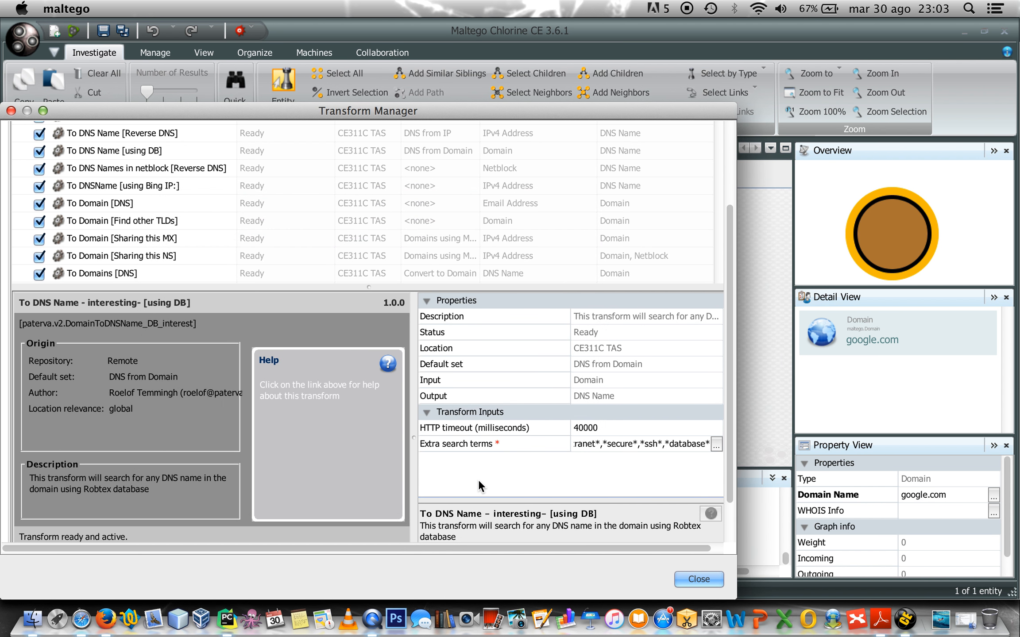
{"action": "left_click", "coordinate": [697, 579]}
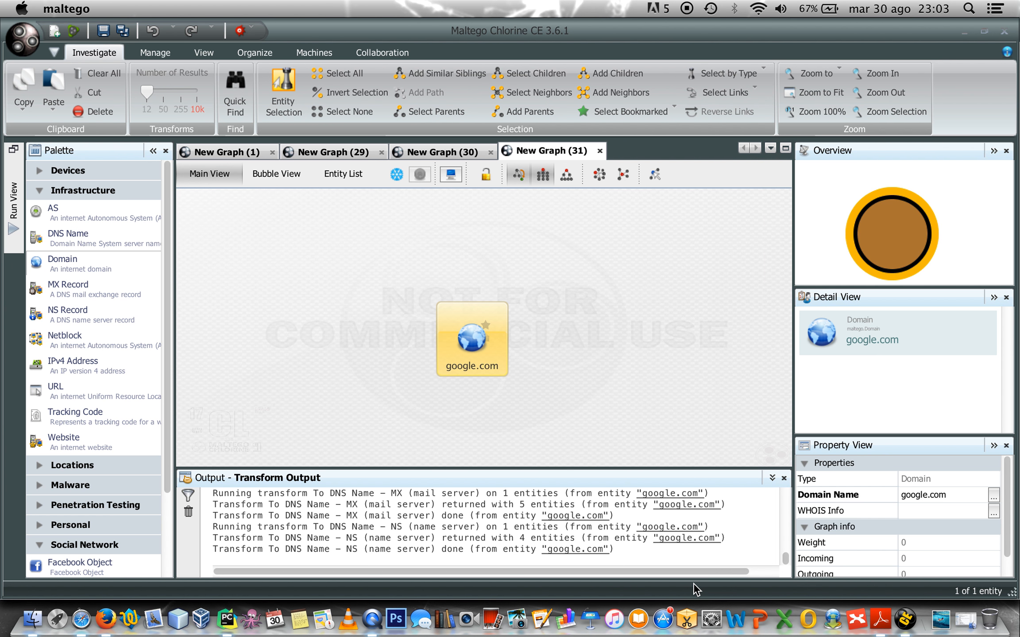
Step: Run the To DNS Name - interesting- [using DB] transform on the google.com domain
{"action": "right_click", "coordinate": [468, 336]}
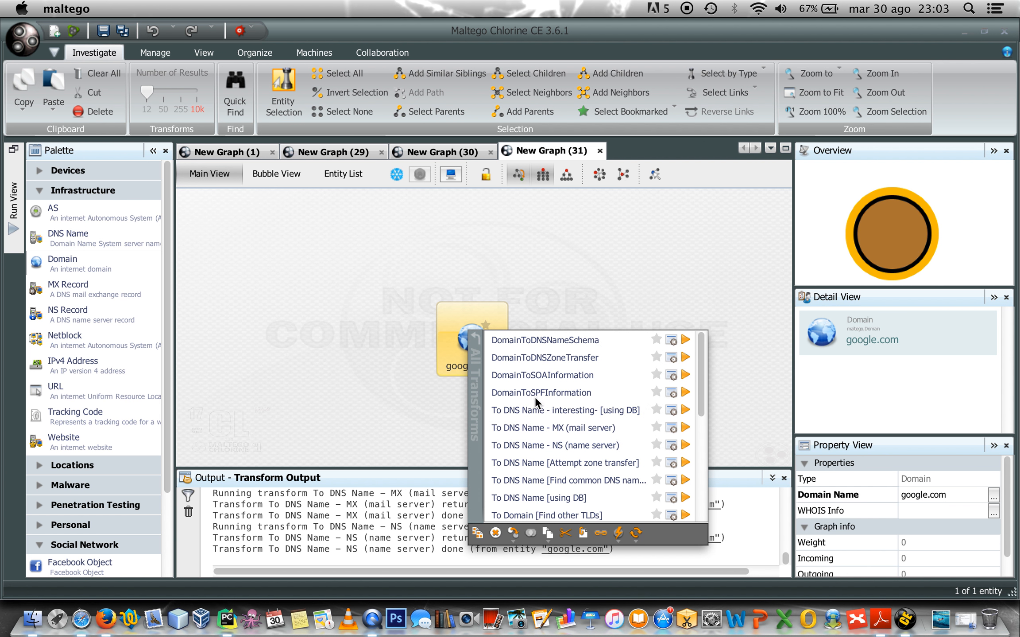
{"action": "left_click", "coordinate": [537, 411]}
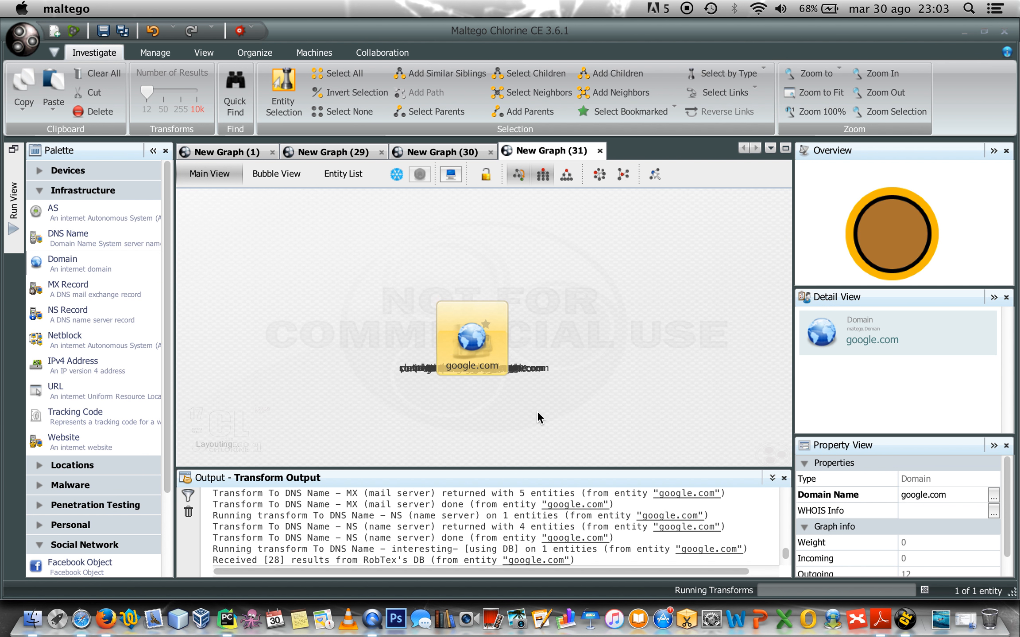
{"action": "left_click", "coordinate": [543, 175]}
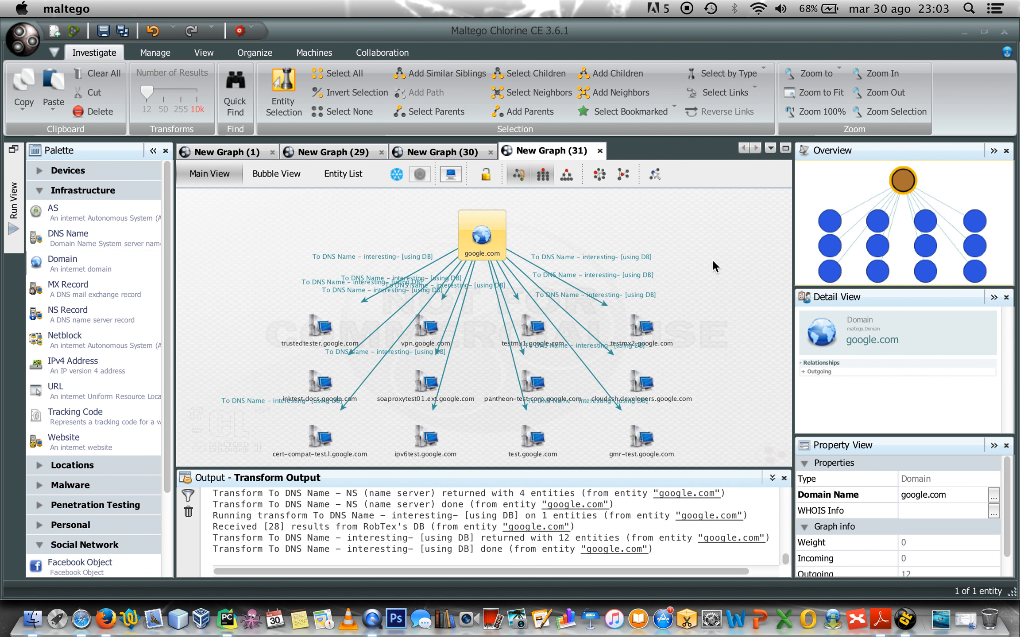
{"action": "left_click", "coordinate": [700, 237]}
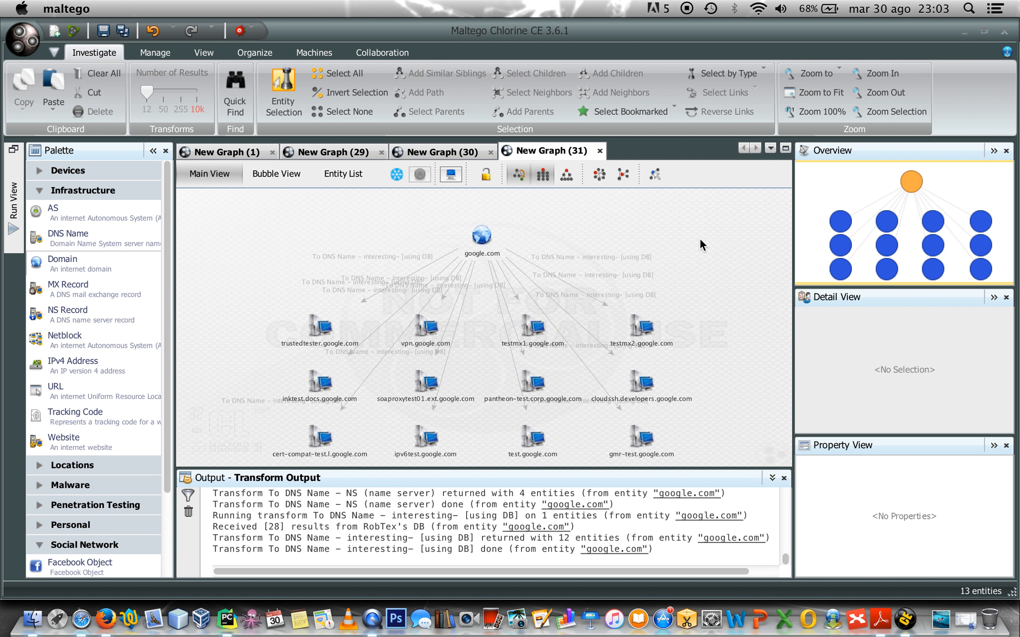
Step: Copy the google.com domain to another new graph and run To DNS Name [Attempt zone transfer] on it
{"action": "right_click", "coordinate": [480, 238]}
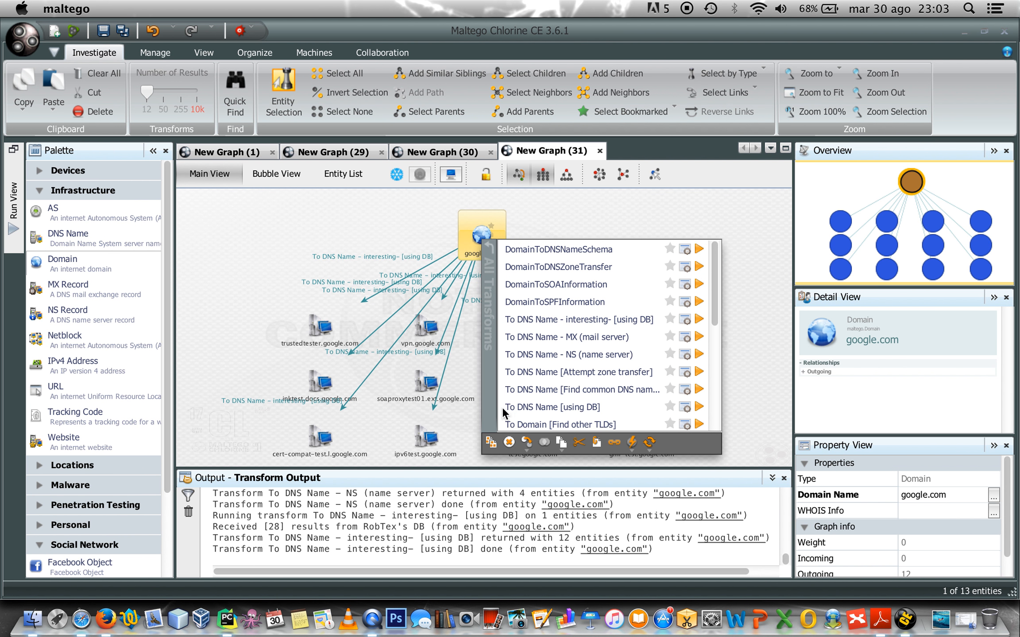
{"action": "left_click", "coordinate": [498, 442]}
{"action": "right_click", "coordinate": [475, 340]}
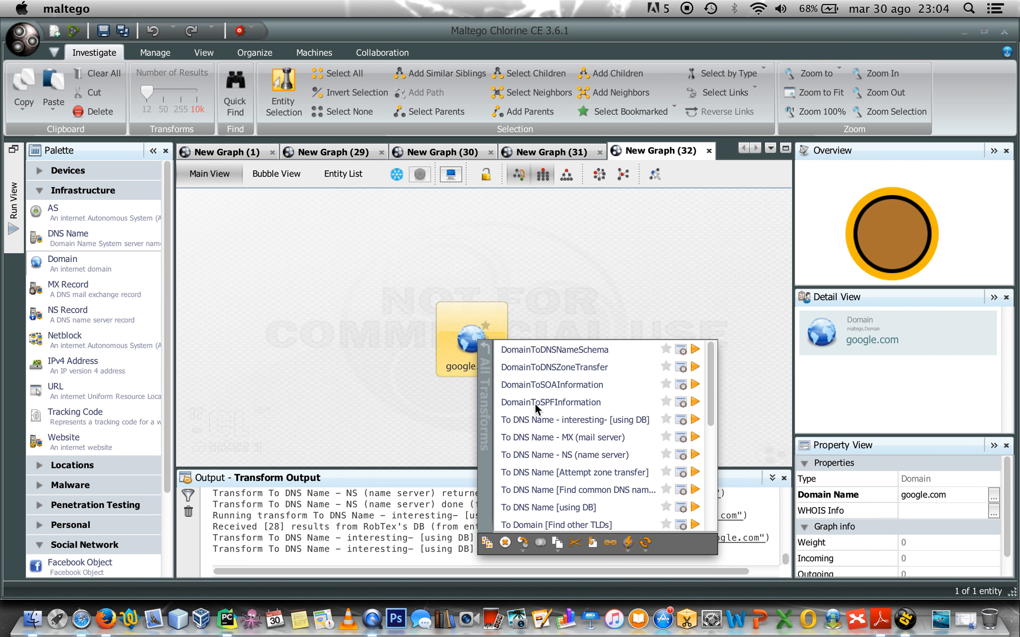
{"action": "left_click", "coordinate": [621, 472]}
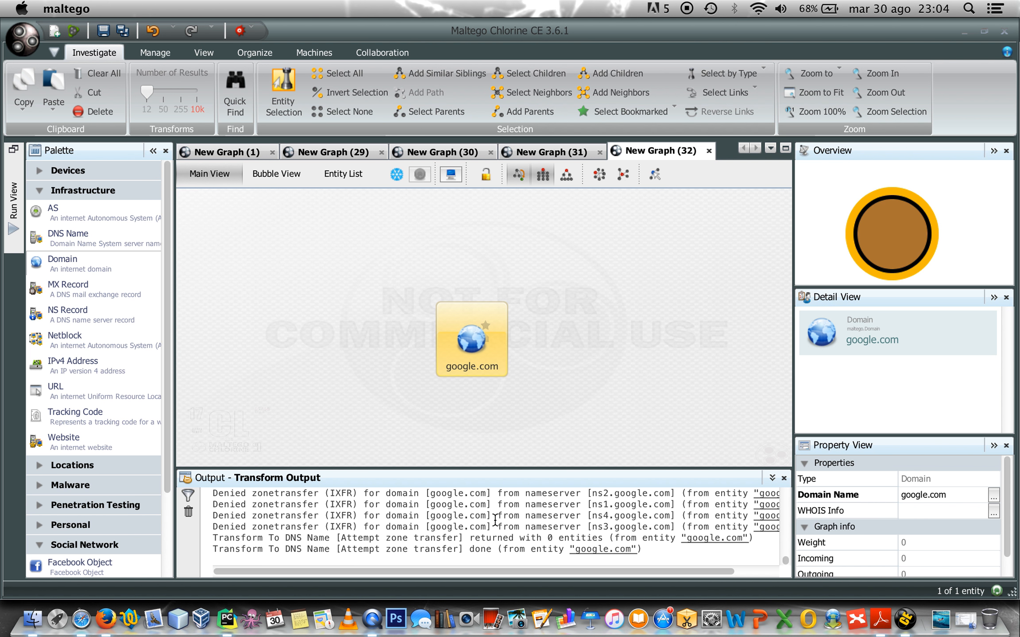
Step: Examine the transform output log of the zone transfer attempt on google.com
{"action": "scroll", "coordinate": [495, 520], "scroll_direction": "up", "scroll_amount": 3}
{"action": "scroll", "coordinate": [495, 520], "scroll_direction": "up", "scroll_amount": 1}
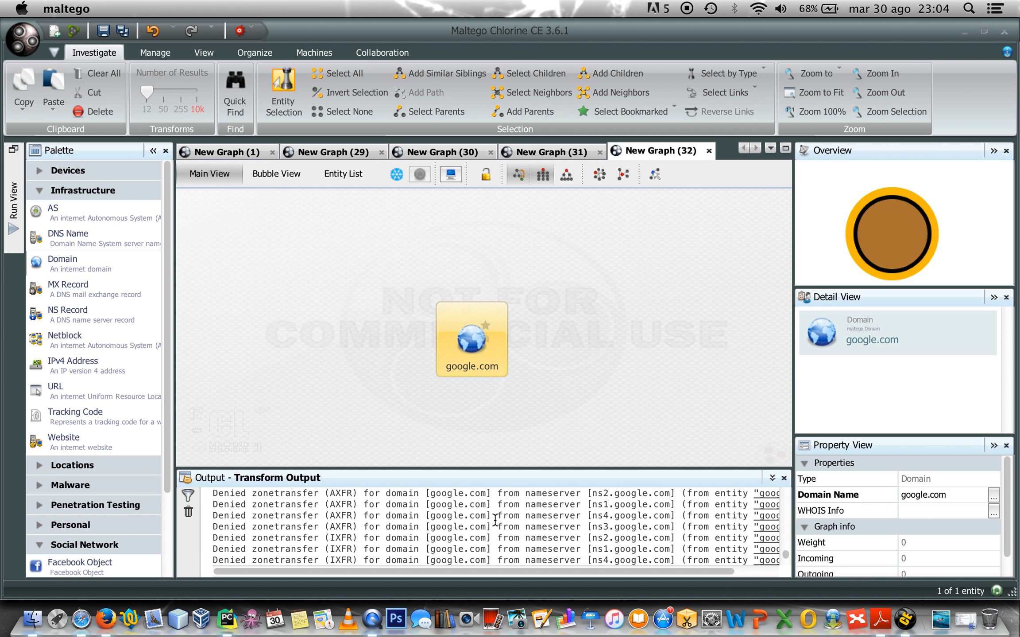
{"action": "scroll", "coordinate": [495, 520], "scroll_direction": "up", "scroll_amount": 1}
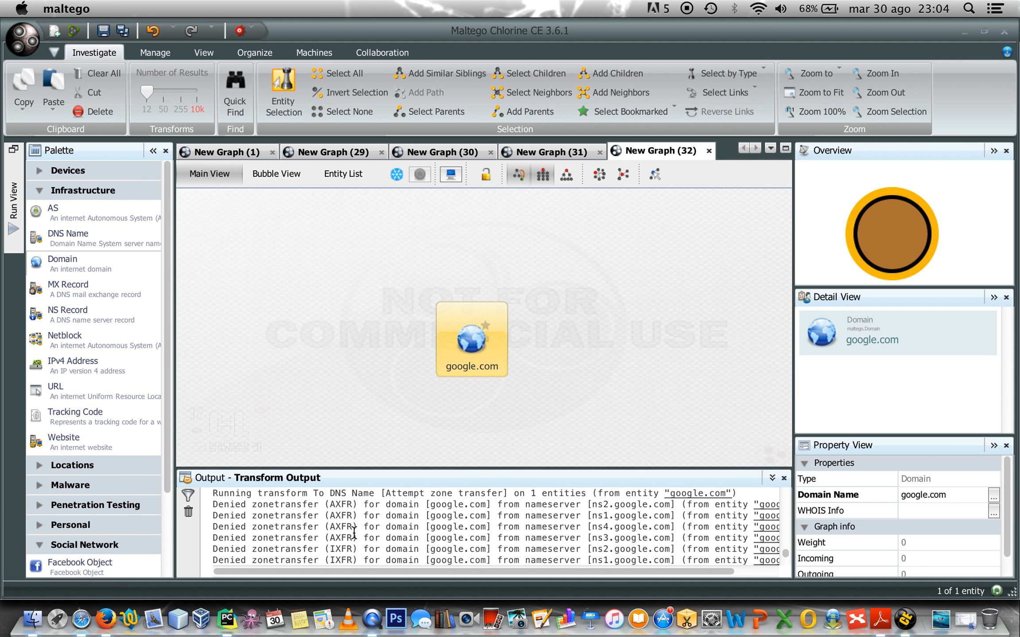
{"action": "left_click", "coordinate": [335, 549]}
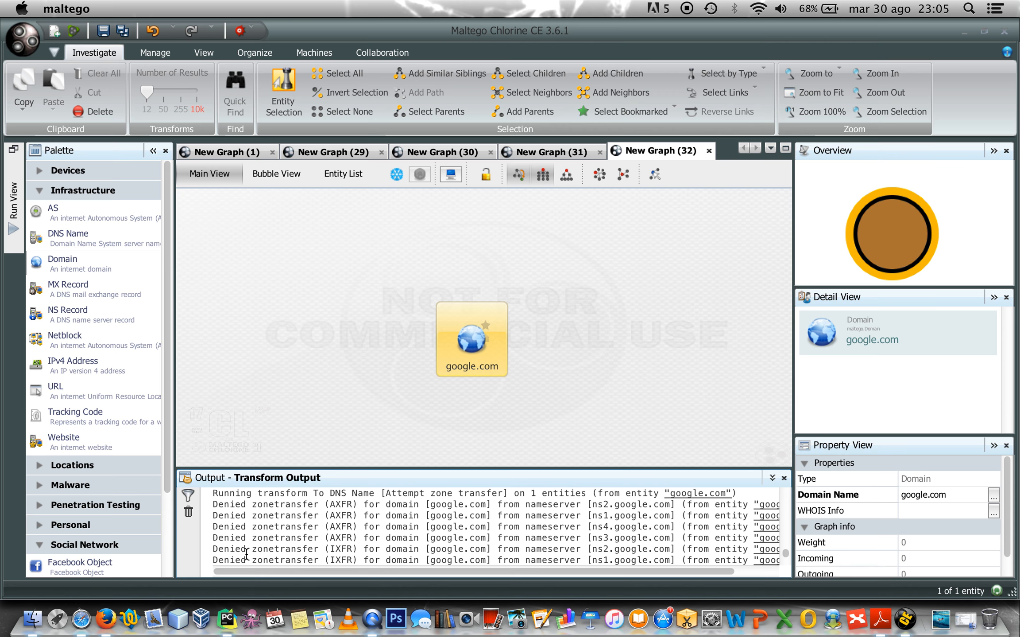
Step: Review the DNS Names to test input of the To DNS Name [Find common DNS names] transform
{"action": "right_click", "coordinate": [469, 345]}
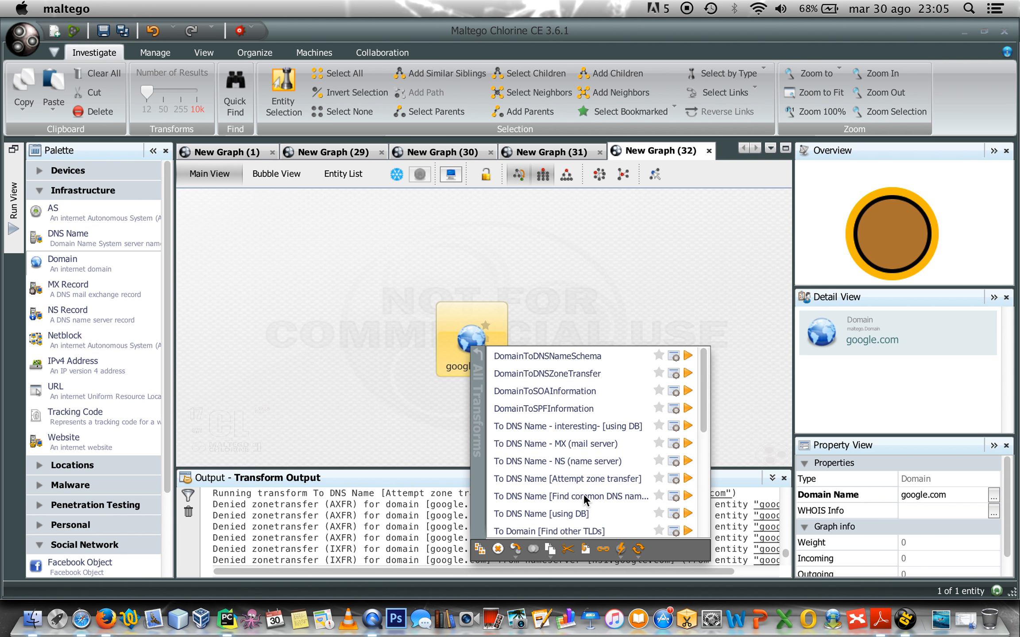
{"action": "left_click", "coordinate": [675, 496]}
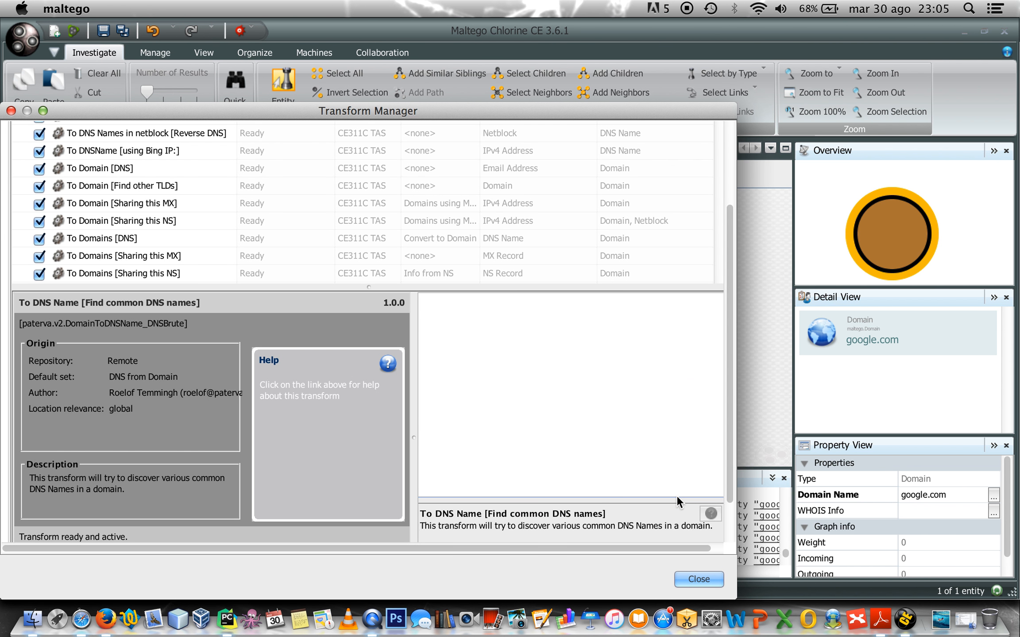
{"action": "left_click", "coordinate": [716, 428]}
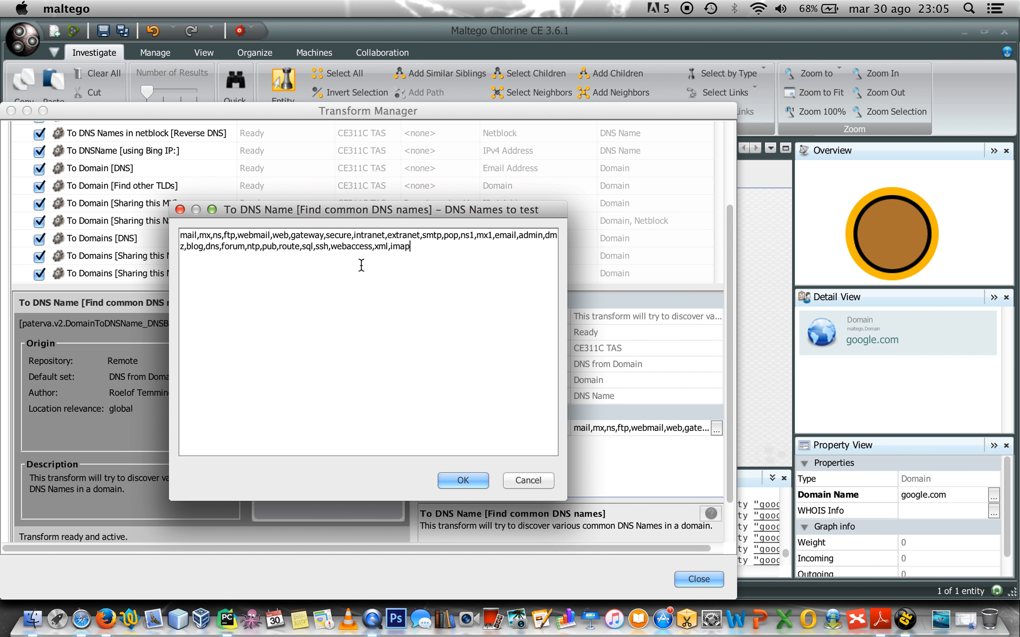
{"action": "left_click", "coordinate": [462, 480]}
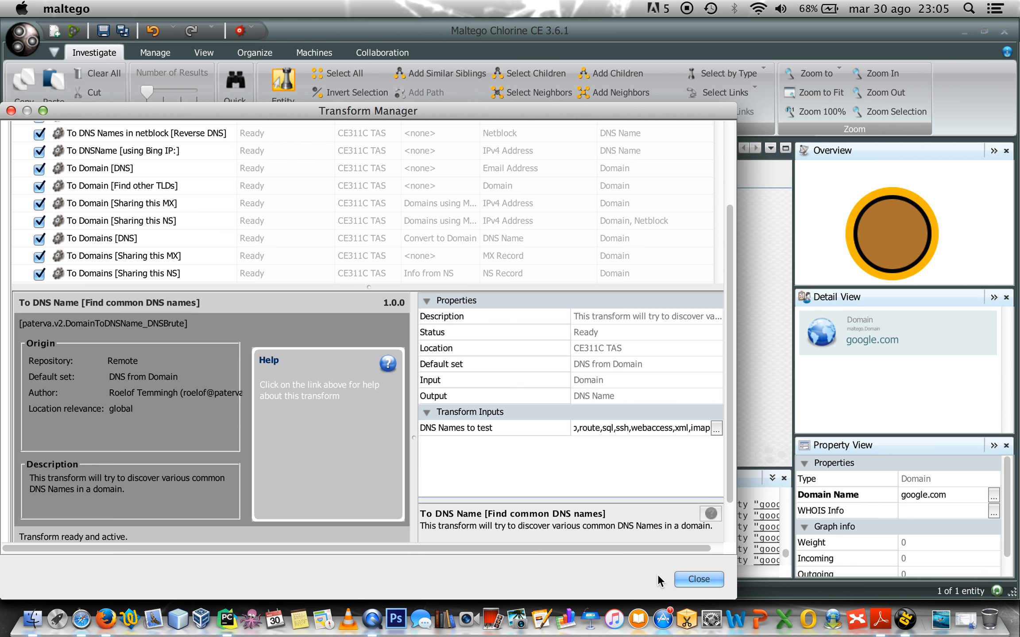
{"action": "left_click", "coordinate": [699, 580]}
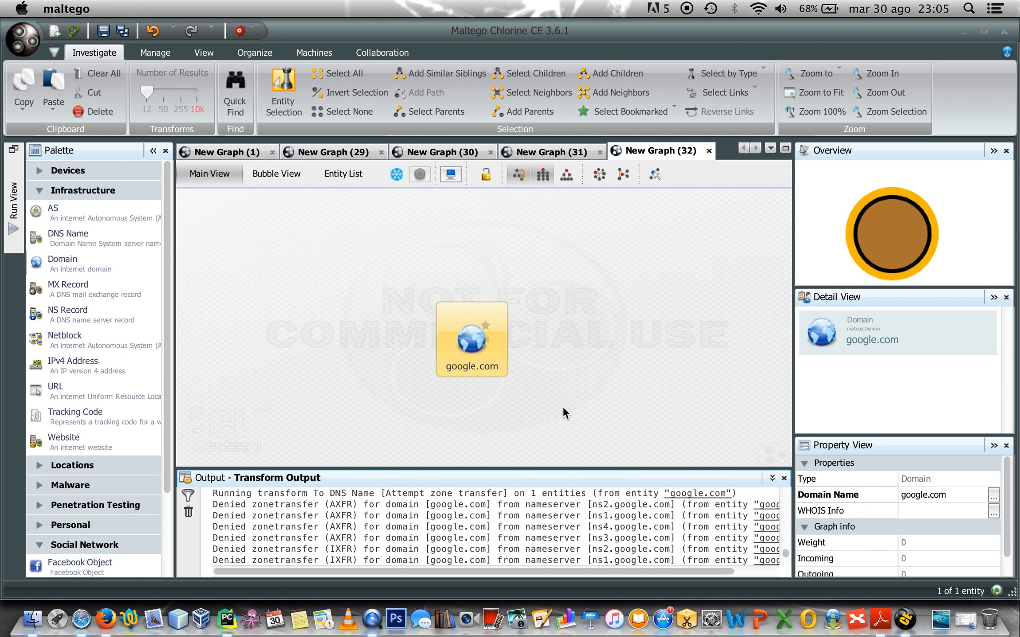
Step: Run To DNS Name [Find common DNS names] on the google.com domain and arrange the graph in block layout
{"action": "right_click", "coordinate": [464, 324]}
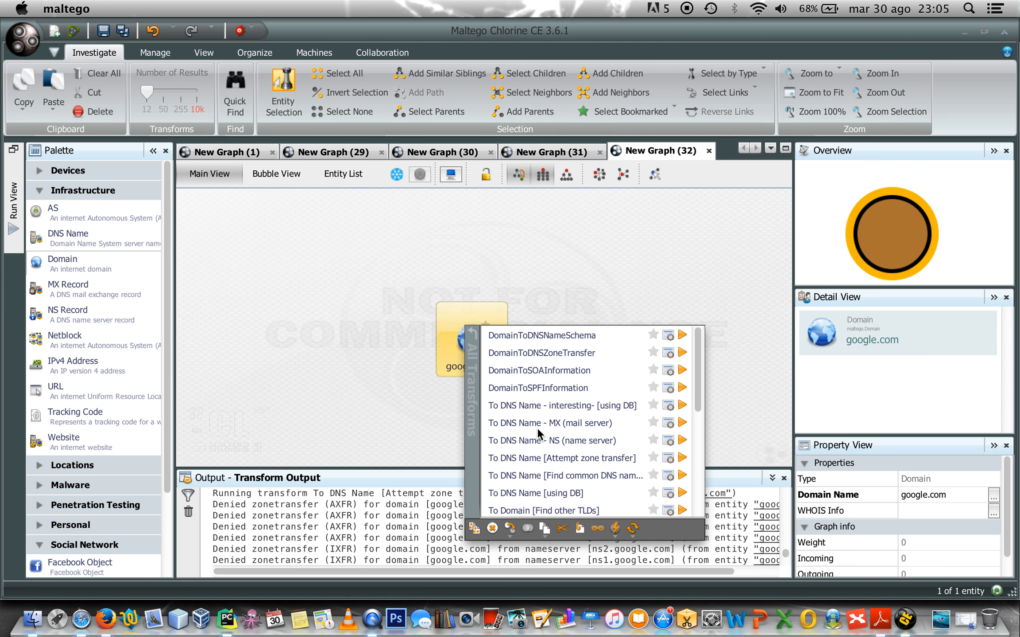
{"action": "left_click", "coordinate": [522, 476]}
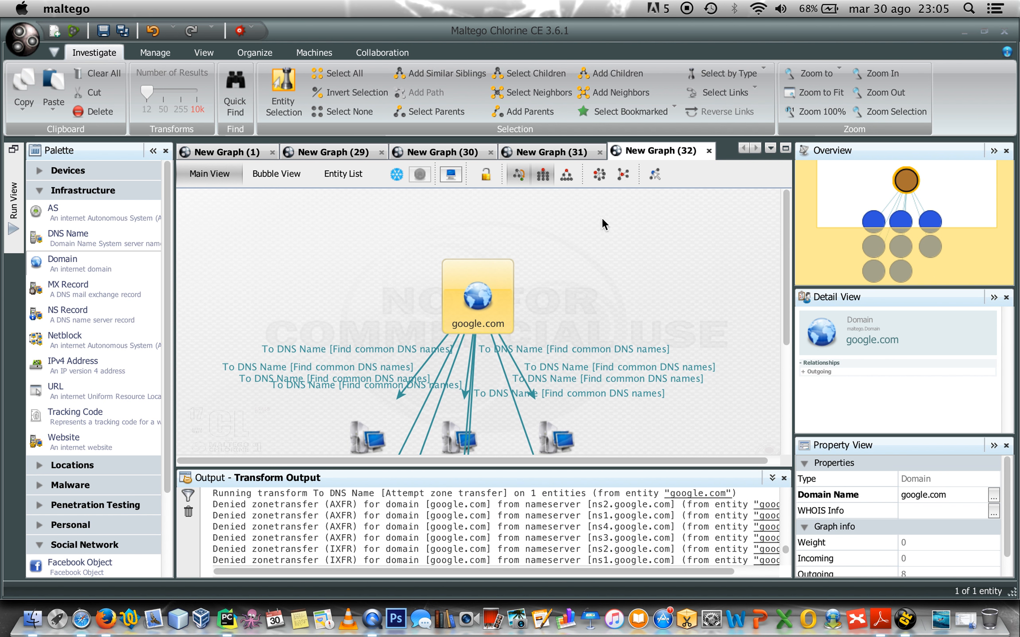
{"action": "left_click", "coordinate": [567, 176]}
{"action": "left_click", "coordinate": [544, 176]}
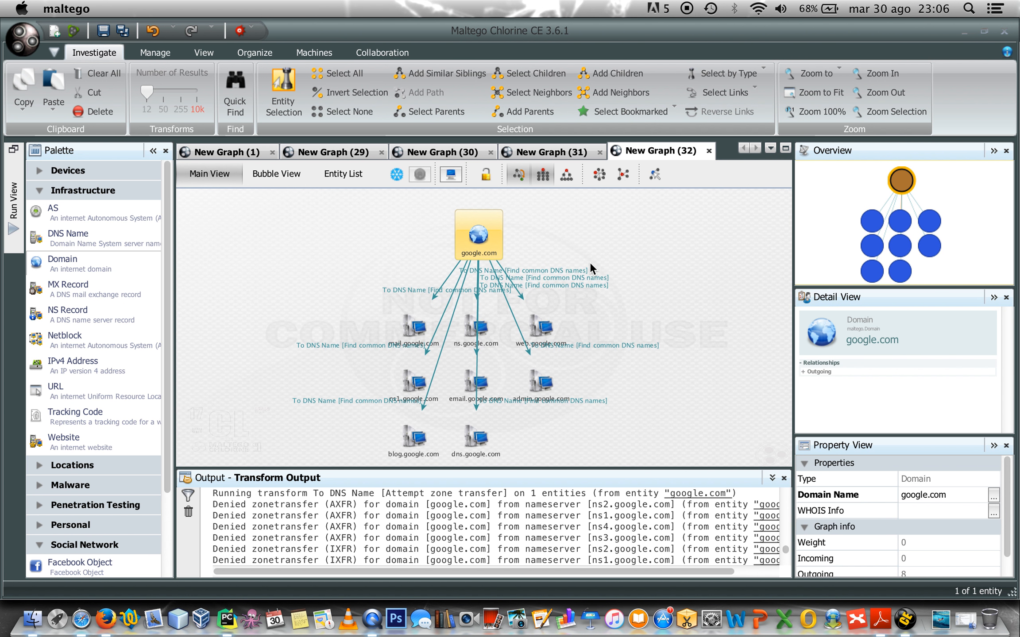
Step: Copy the google.com domain to another new graph and run DomainToSOAInformation on it
{"action": "right_click", "coordinate": [484, 237]}
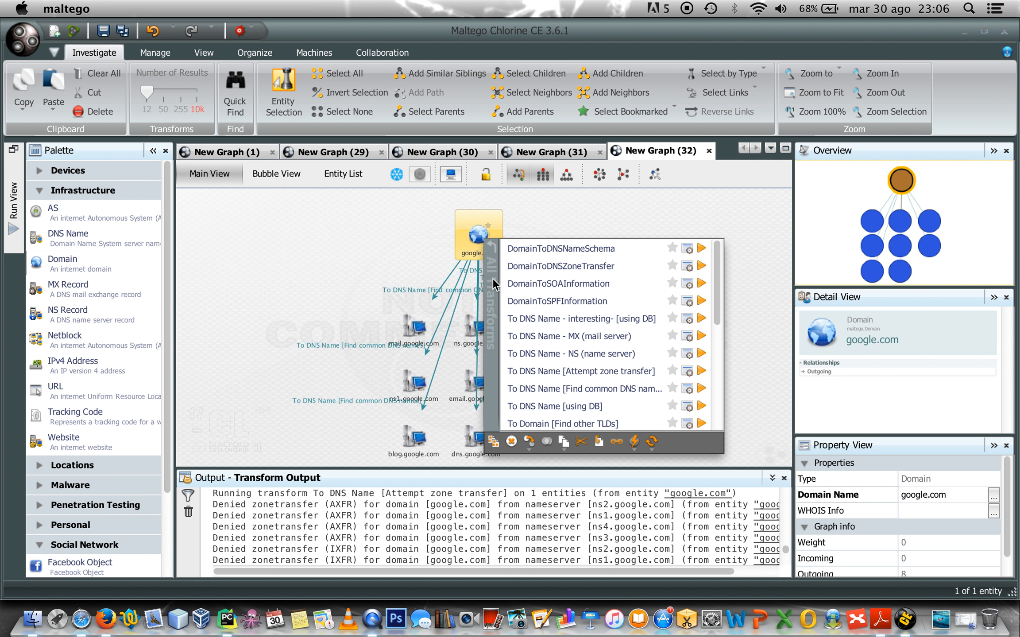
{"action": "left_click", "coordinate": [492, 445]}
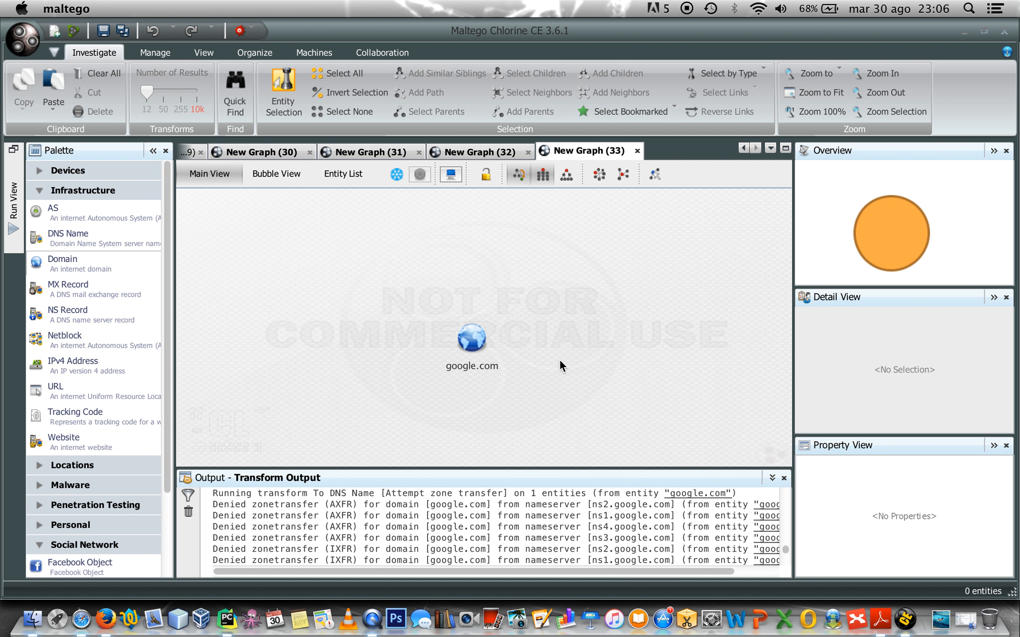
{"action": "left_click", "coordinate": [470, 336]}
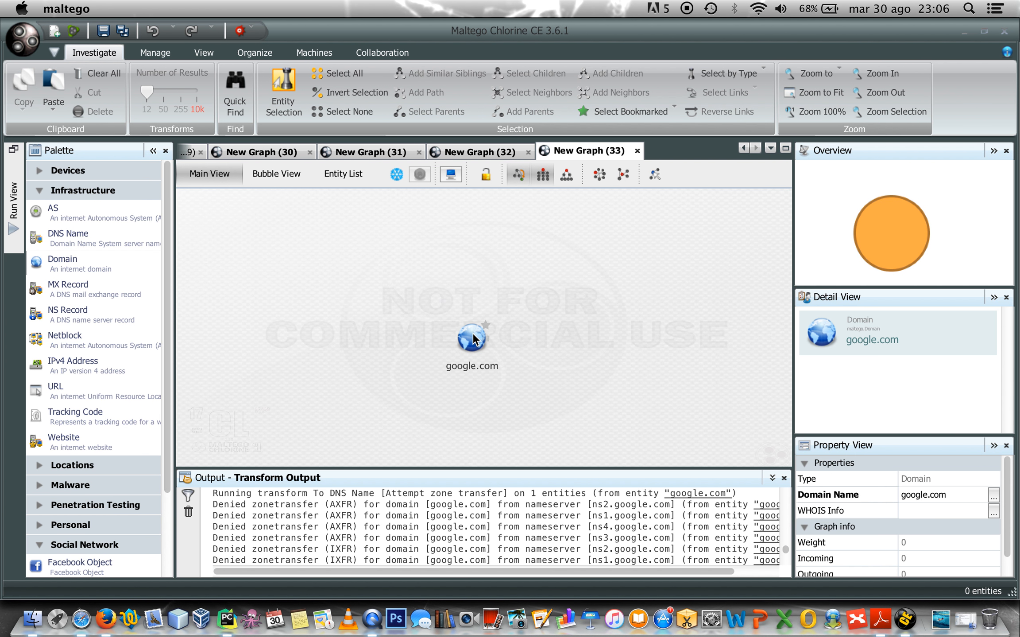
{"action": "right_click", "coordinate": [470, 338]}
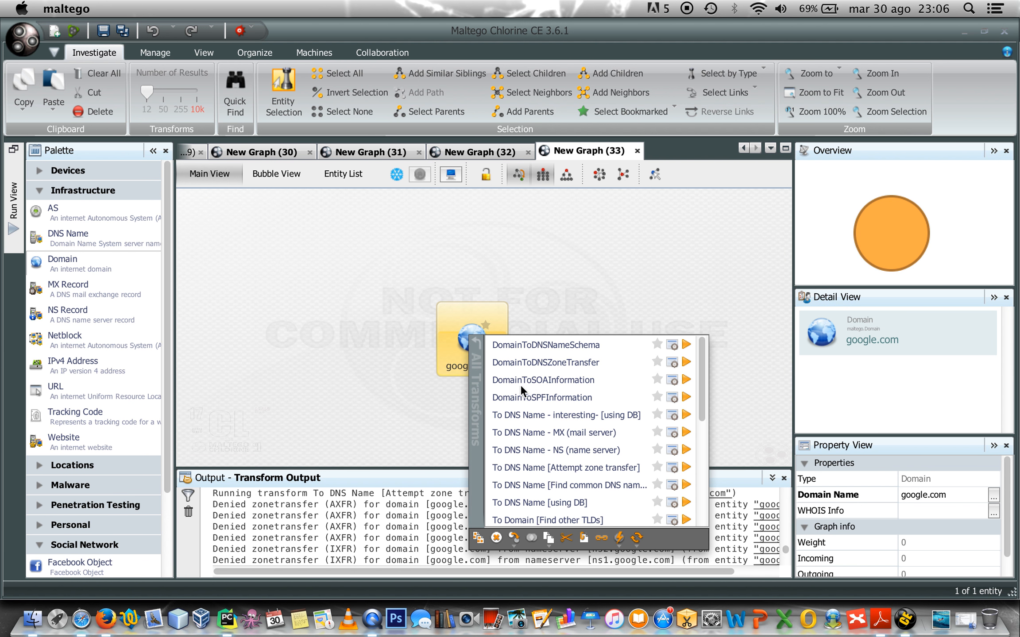
{"action": "left_click", "coordinate": [574, 380]}
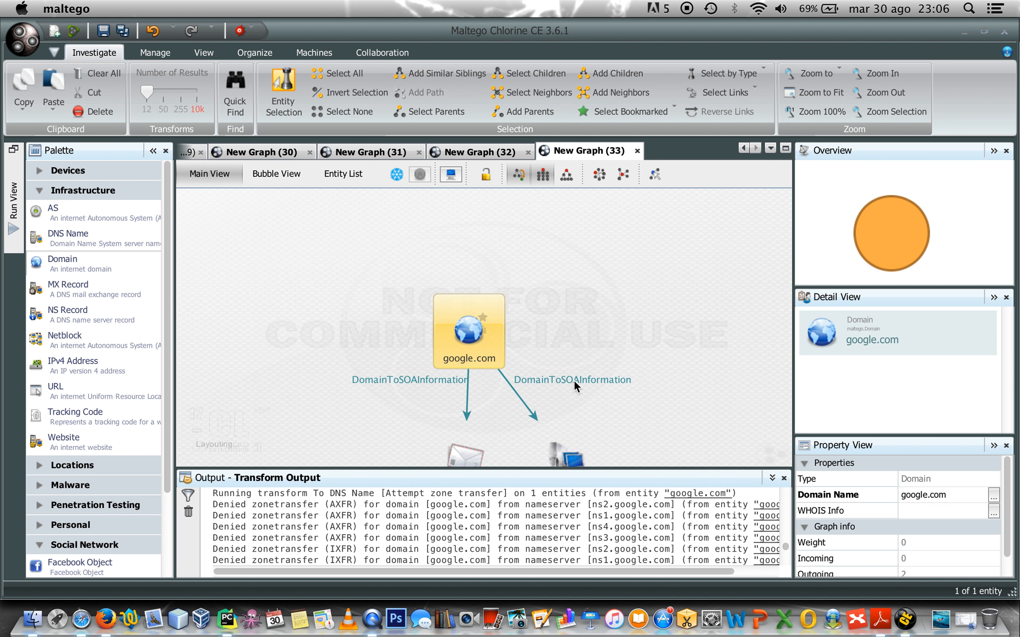
Step: Inspect the DNS name and email address entities linked to google.com by the DomainToSOAInformation transform
{"action": "left_click_drag", "start_coordinate": [907, 214], "coordinate": [890, 276]}
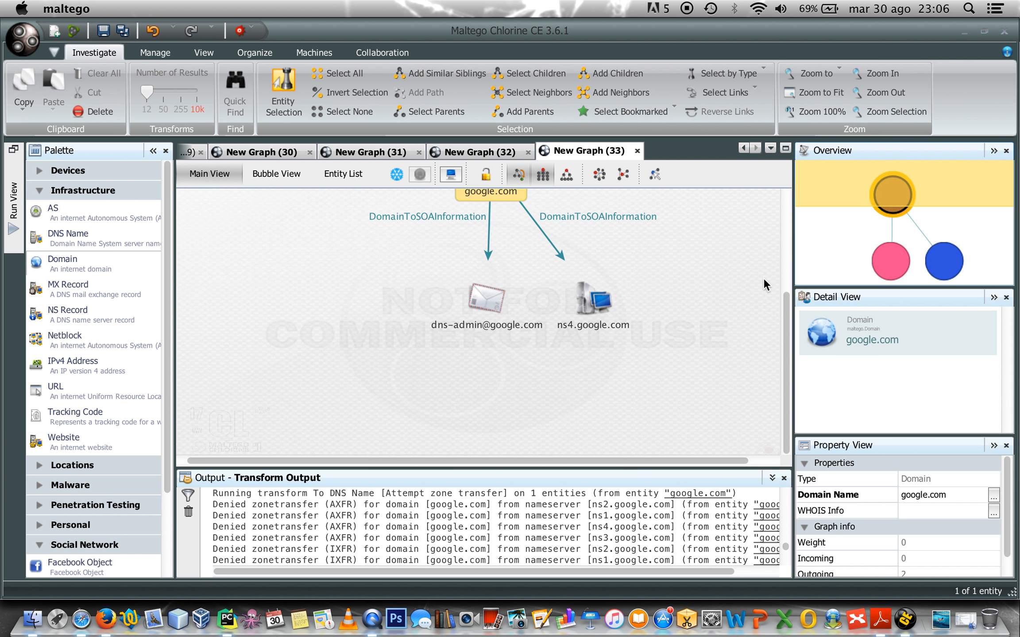
{"action": "left_click", "coordinate": [666, 333]}
{"action": "left_click", "coordinate": [595, 310]}
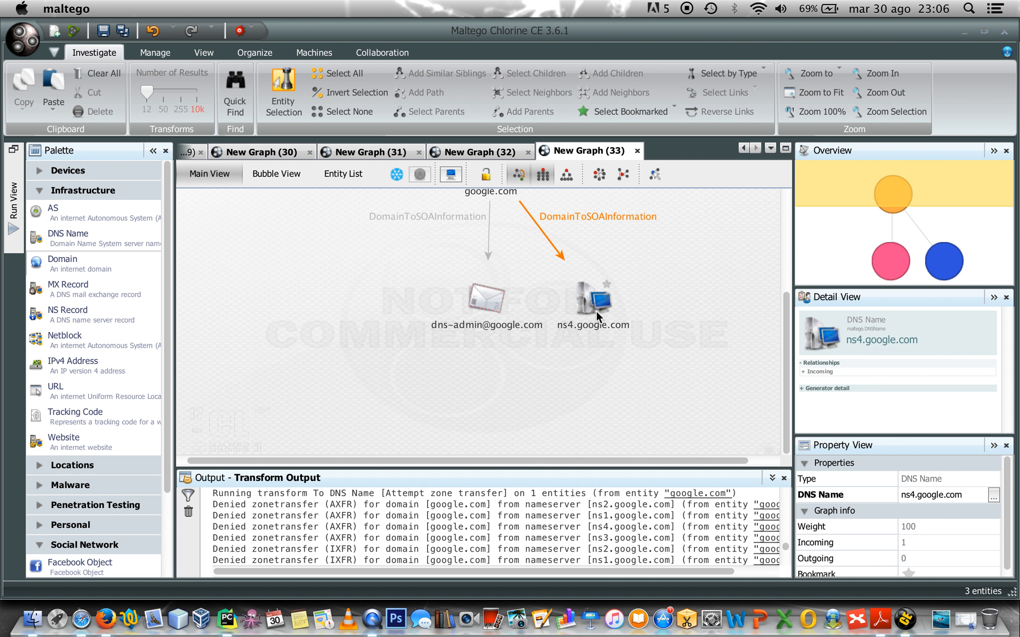
{"action": "left_click", "coordinate": [600, 218]}
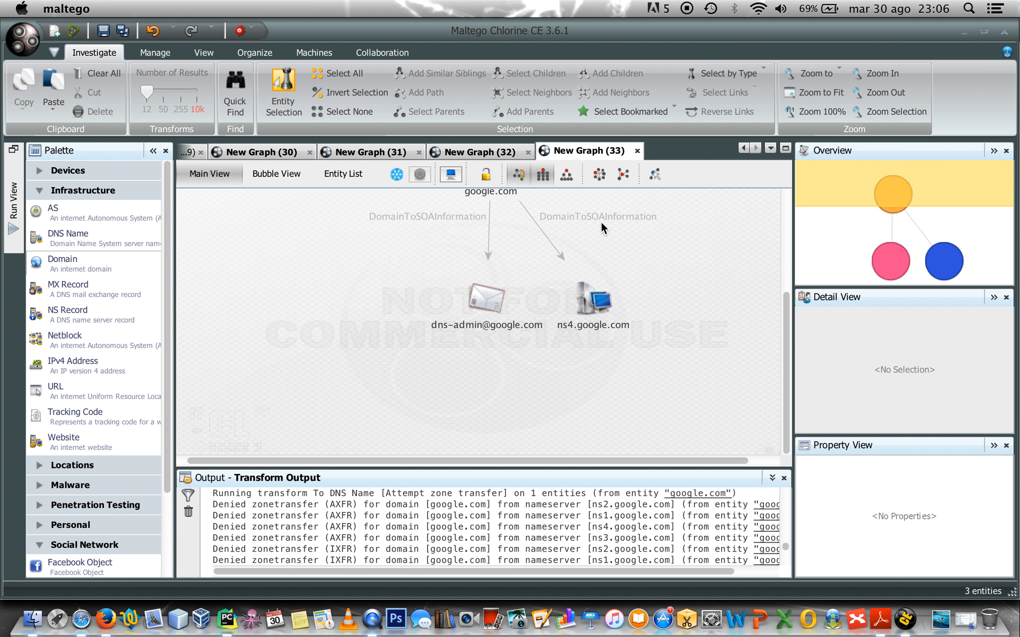
{"action": "left_click", "coordinate": [594, 303]}
{"action": "left_click", "coordinate": [486, 343]}
{"action": "left_click", "coordinate": [477, 323]}
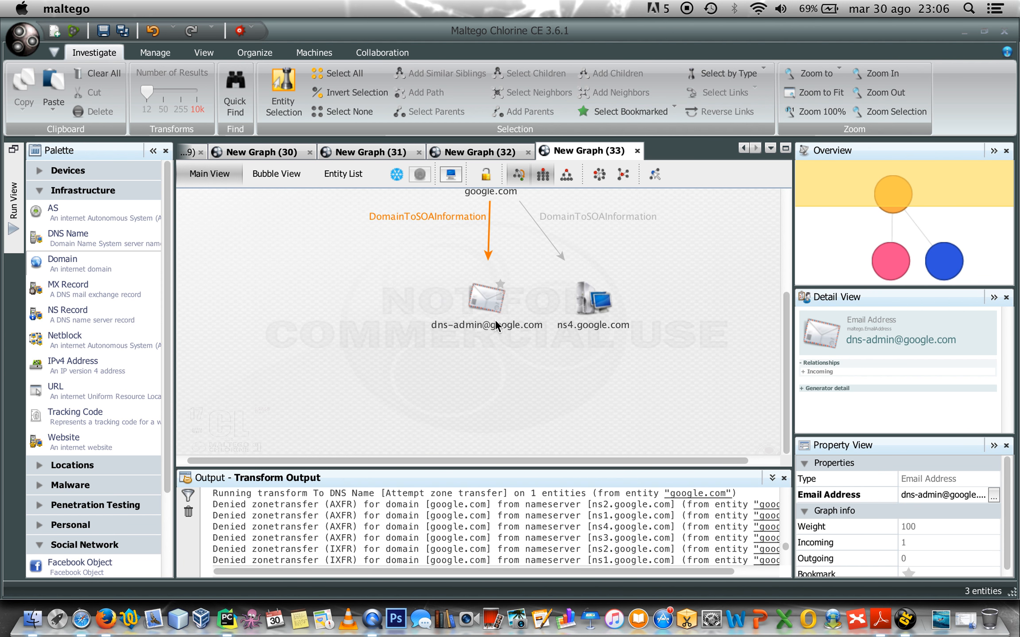
{"action": "left_click", "coordinate": [629, 360]}
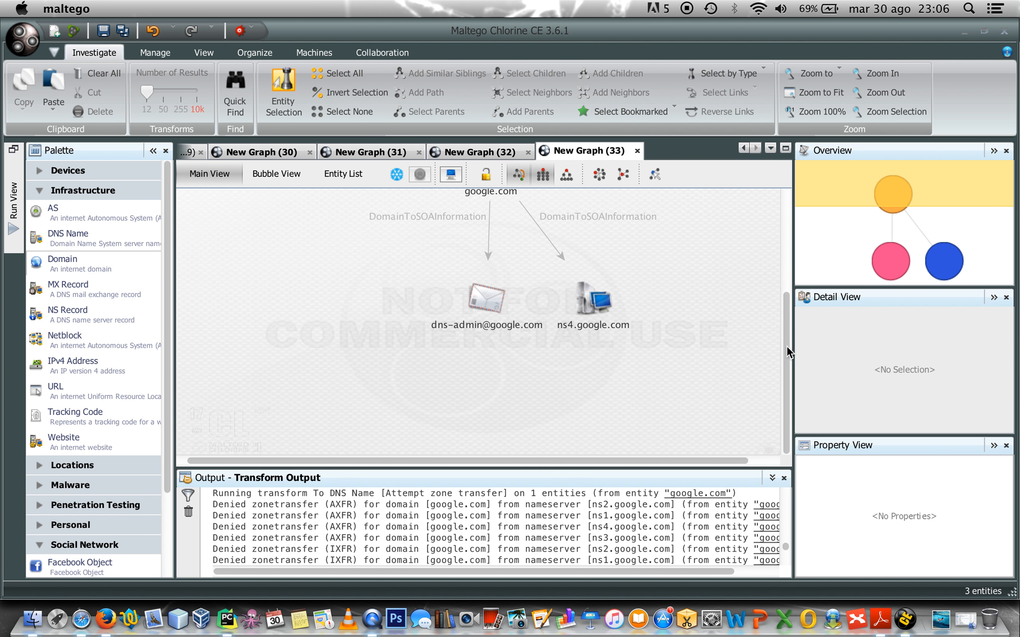
Step: Run DomainToSPFInformation on the google.com domain and arrange the graph in hierarchical layout
{"action": "left_click_drag", "start_coordinate": [786, 345], "coordinate": [784, 273]}
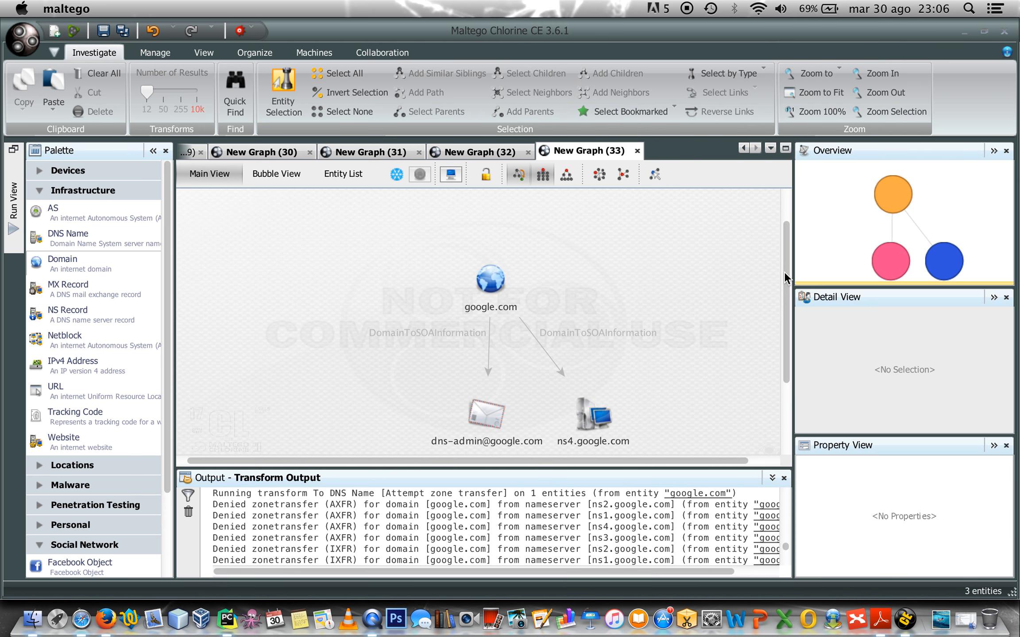
{"action": "left_click", "coordinate": [490, 280]}
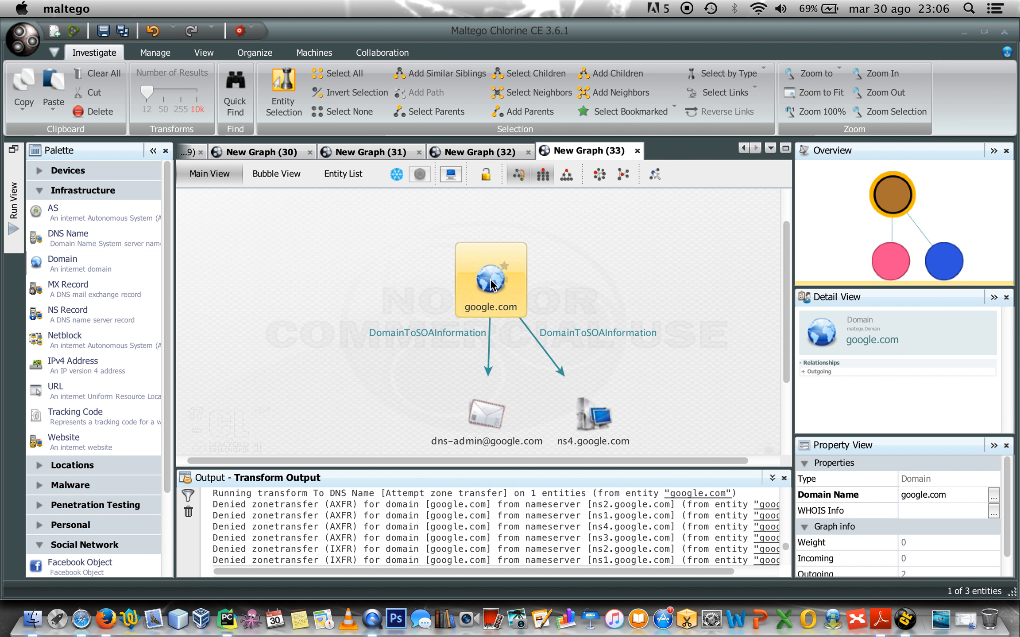
{"action": "right_click", "coordinate": [491, 284]}
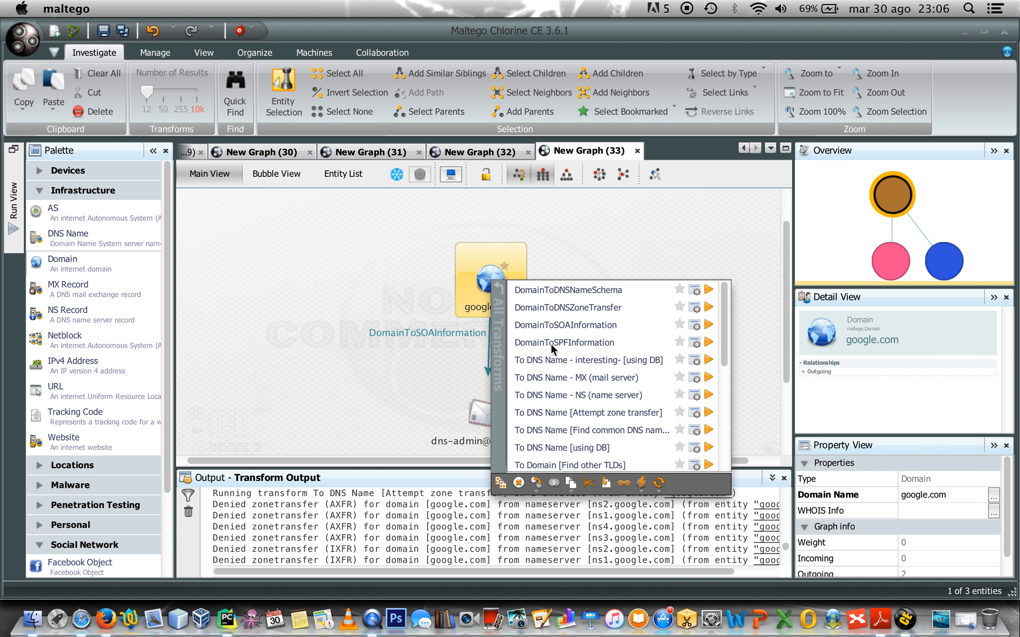
{"action": "left_click", "coordinate": [574, 342]}
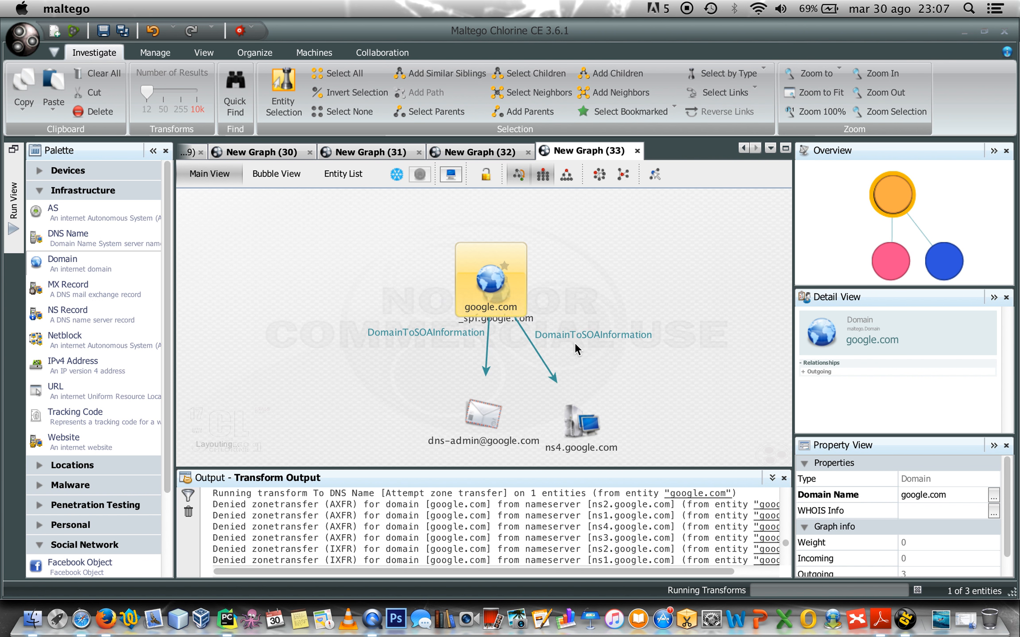
{"action": "left_click", "coordinate": [567, 175]}
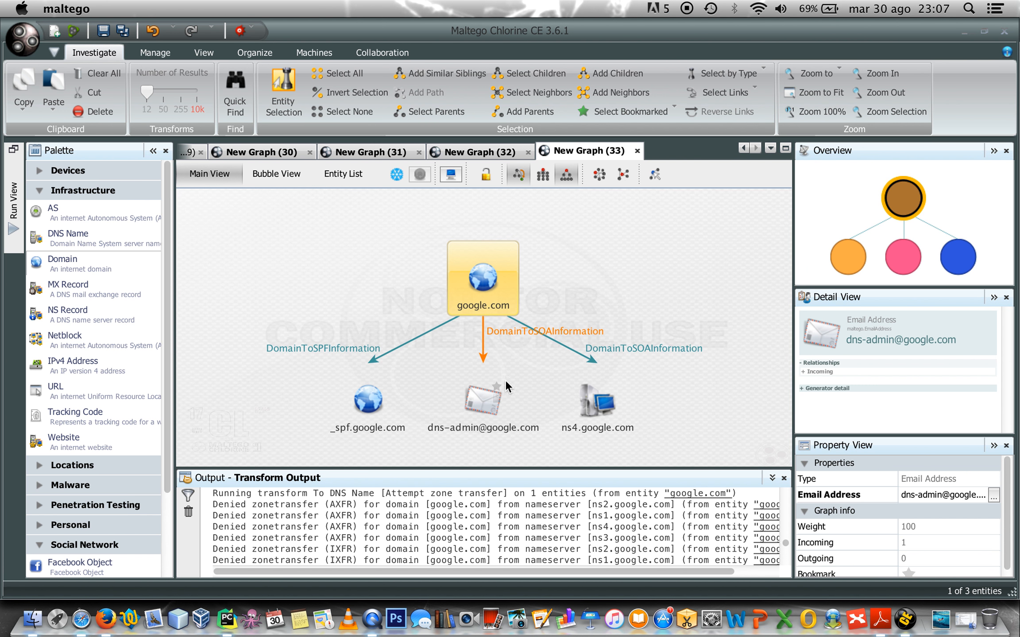
Step: Examine the properties of the _spf.google.com domain, highlighting the included domain in its txtEntry value, and close the details
{"action": "left_click", "coordinate": [367, 403]}
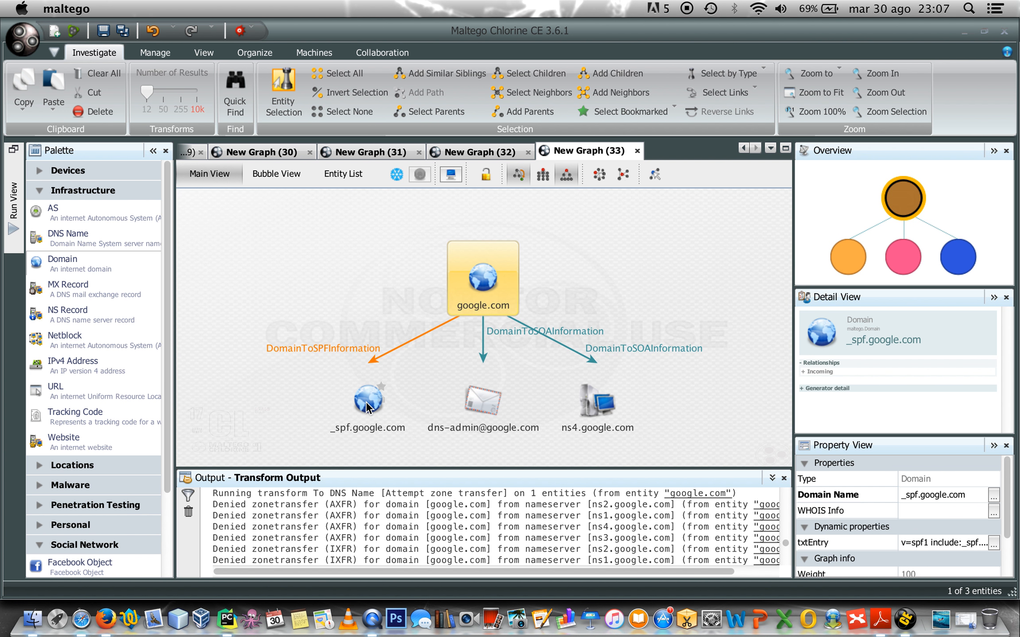
{"action": "double_click", "coordinate": [367, 405]}
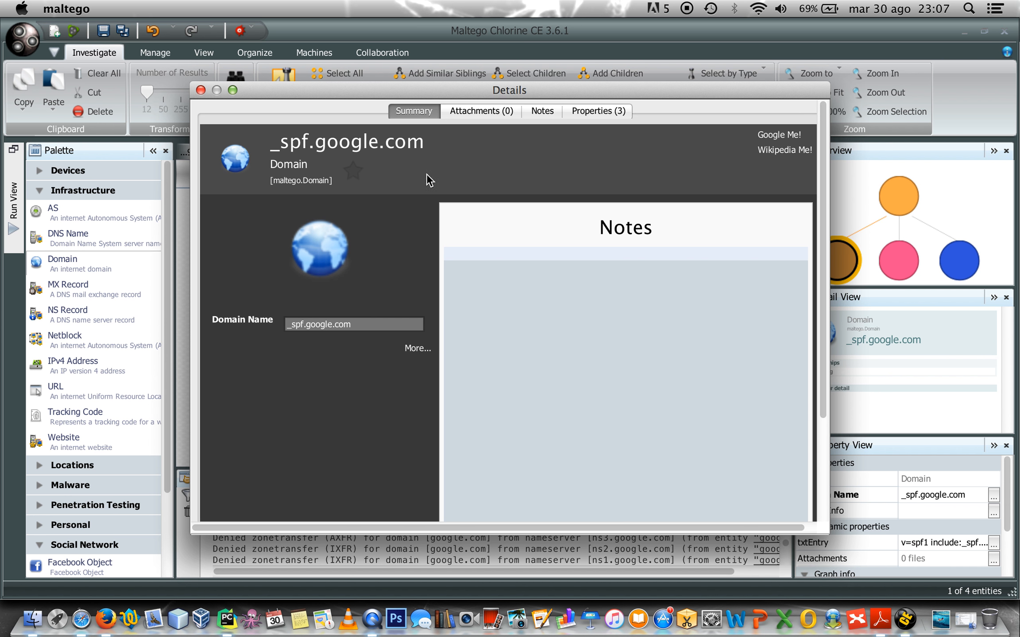
{"action": "left_click", "coordinate": [601, 112]}
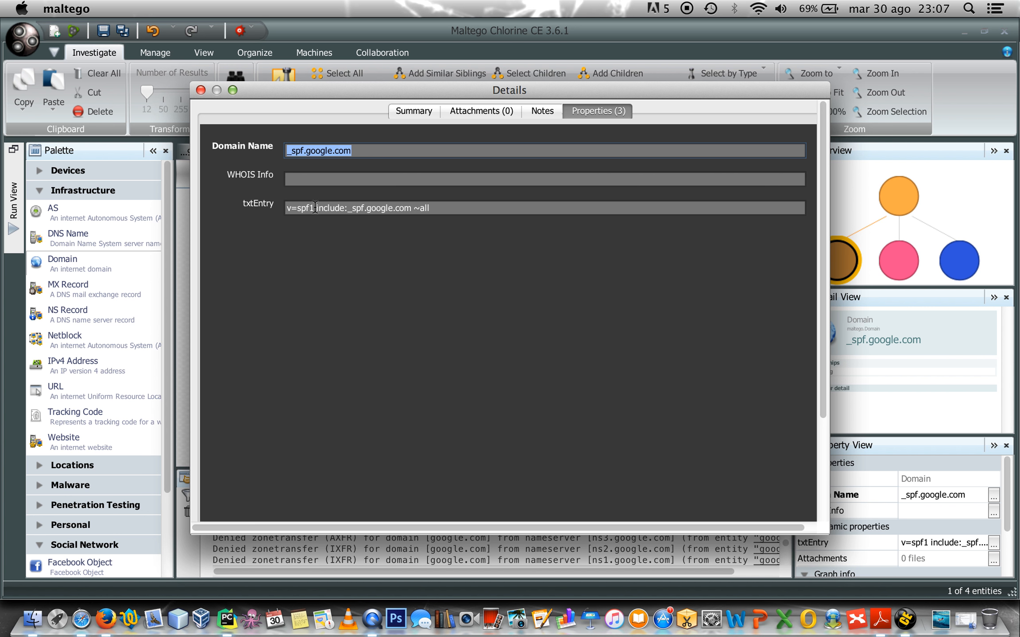
{"action": "left_click_drag", "start_coordinate": [349, 208], "coordinate": [408, 208]}
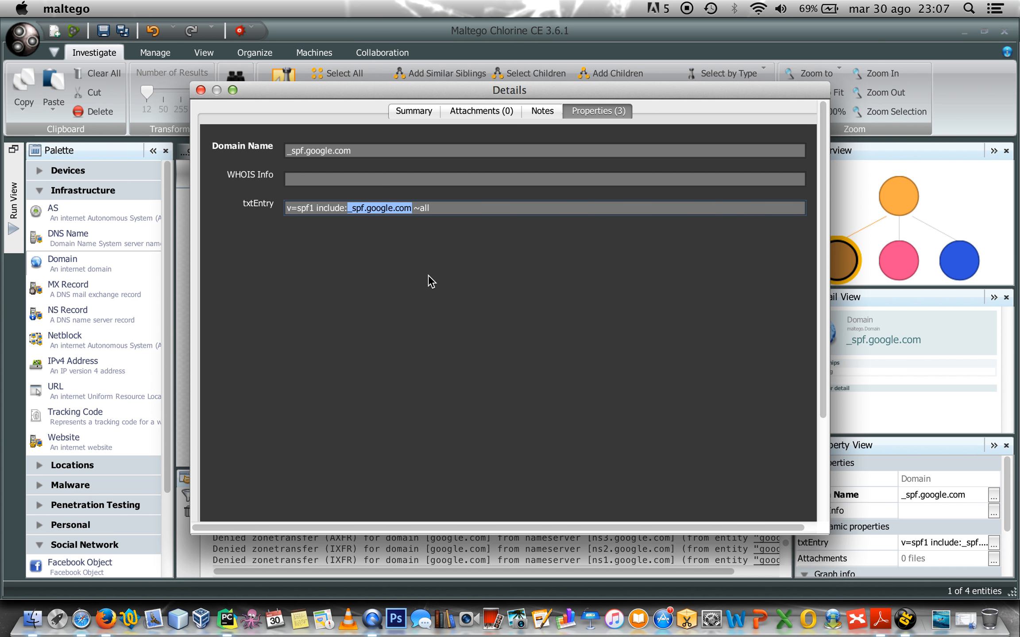
{"action": "left_click", "coordinate": [200, 90]}
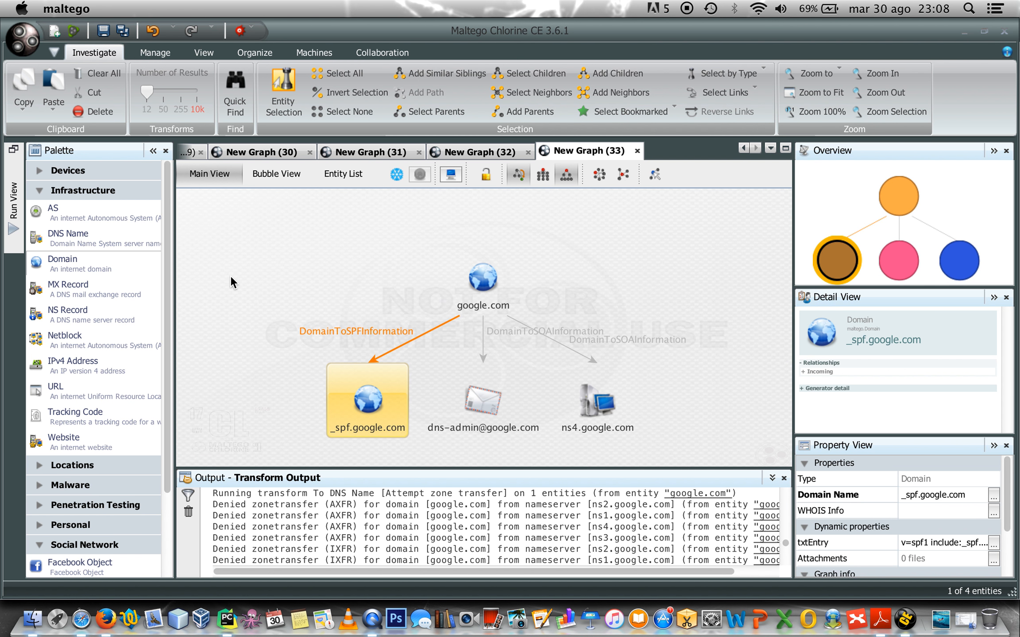
{"action": "left_click", "coordinate": [306, 276]}
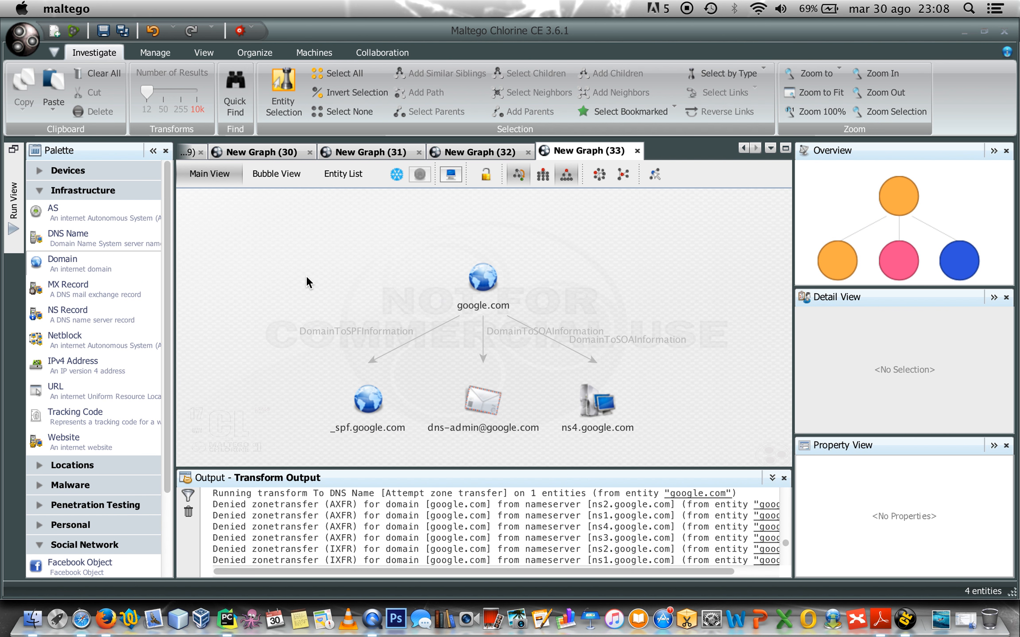
Step: Undo the SOA and SPF transform results, and run DomainToDNSNameSchema on google.com with the graph in block layout
{"action": "left_click", "coordinate": [487, 278]}
{"action": "key", "text": "super+z"}
{"action": "right_click", "coordinate": [488, 281]}
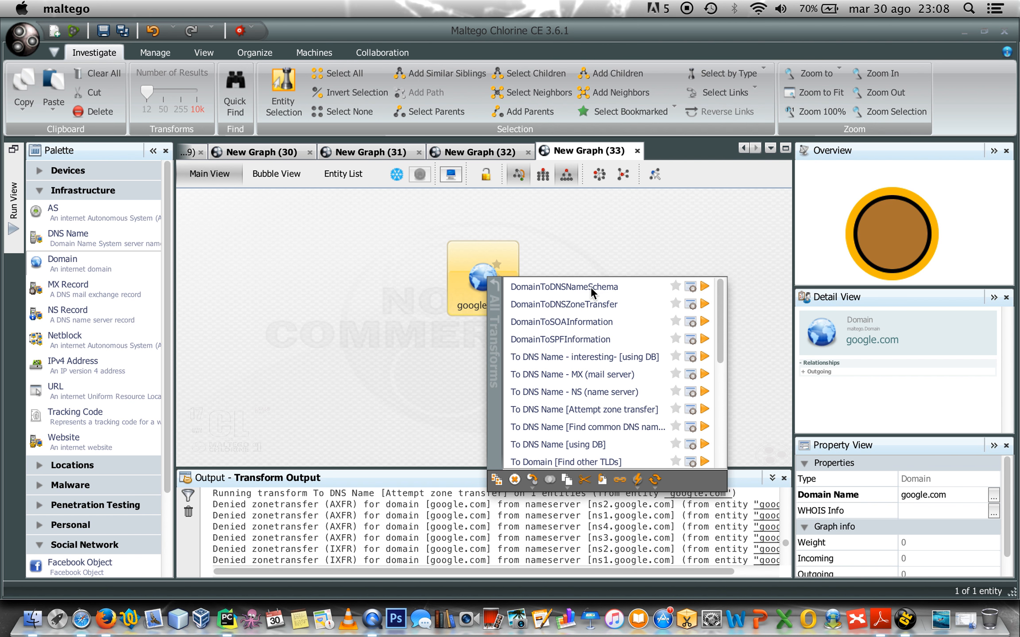
{"action": "left_click", "coordinate": [704, 289]}
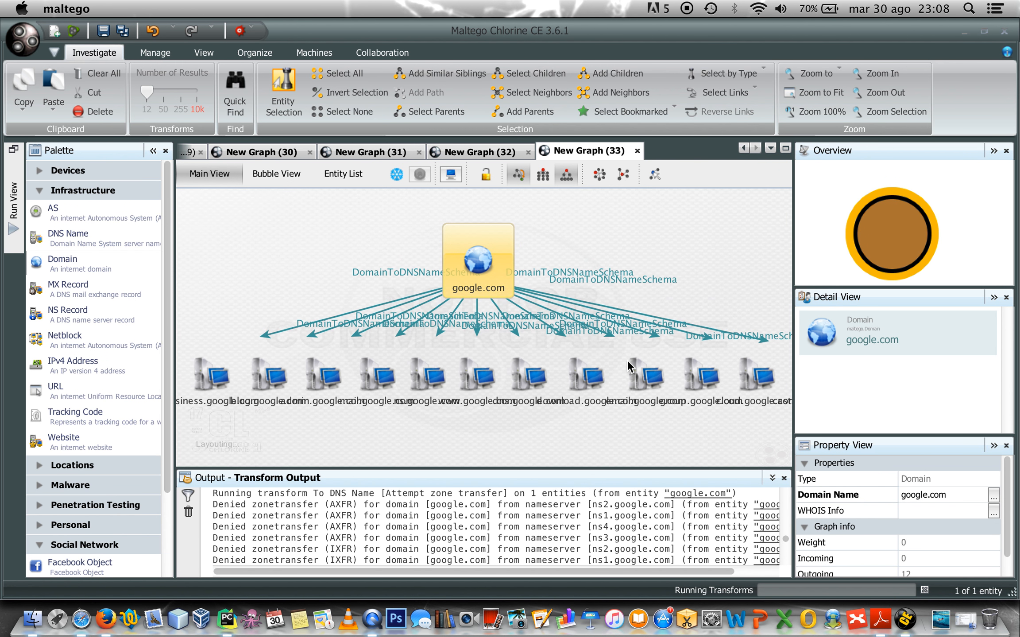
{"action": "left_click", "coordinate": [542, 175]}
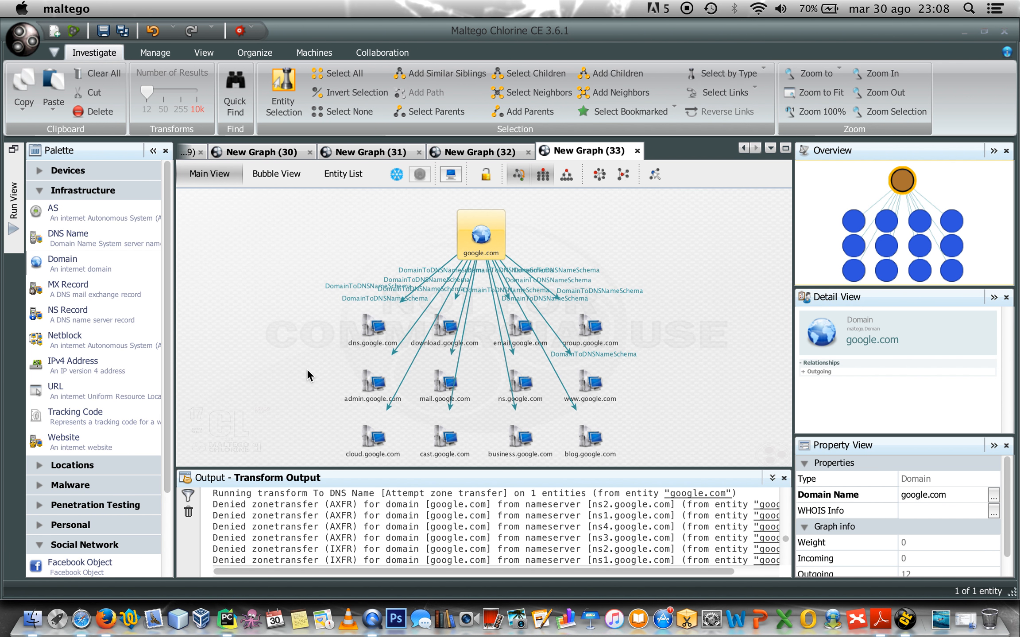
Step: Copy the aaastandard.bfdns schema URL from the transform output and open it in Firefox
{"action": "scroll", "coordinate": [391, 543], "scroll_direction": "down", "scroll_amount": 5}
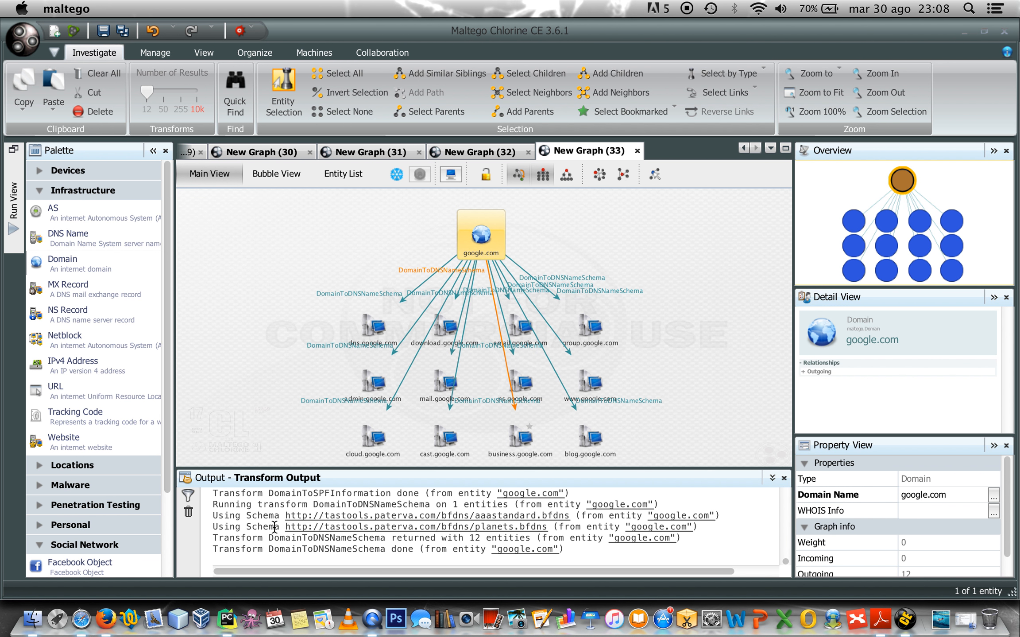
{"action": "left_click_drag", "start_coordinate": [285, 517], "coordinate": [571, 517]}
{"action": "key", "text": "super+c"}
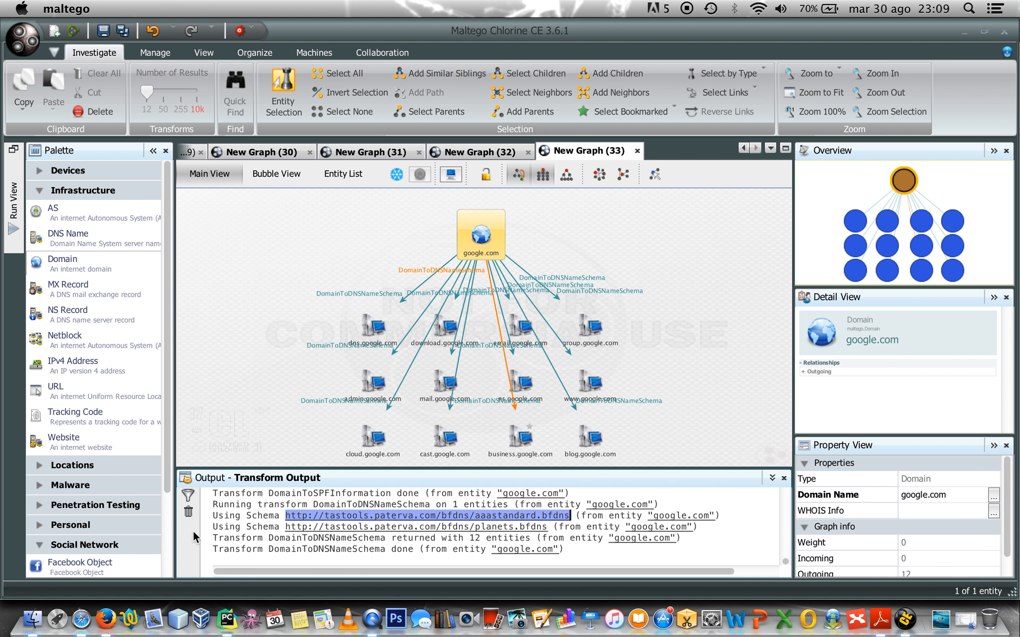
{"action": "left_click", "coordinate": [103, 624]}
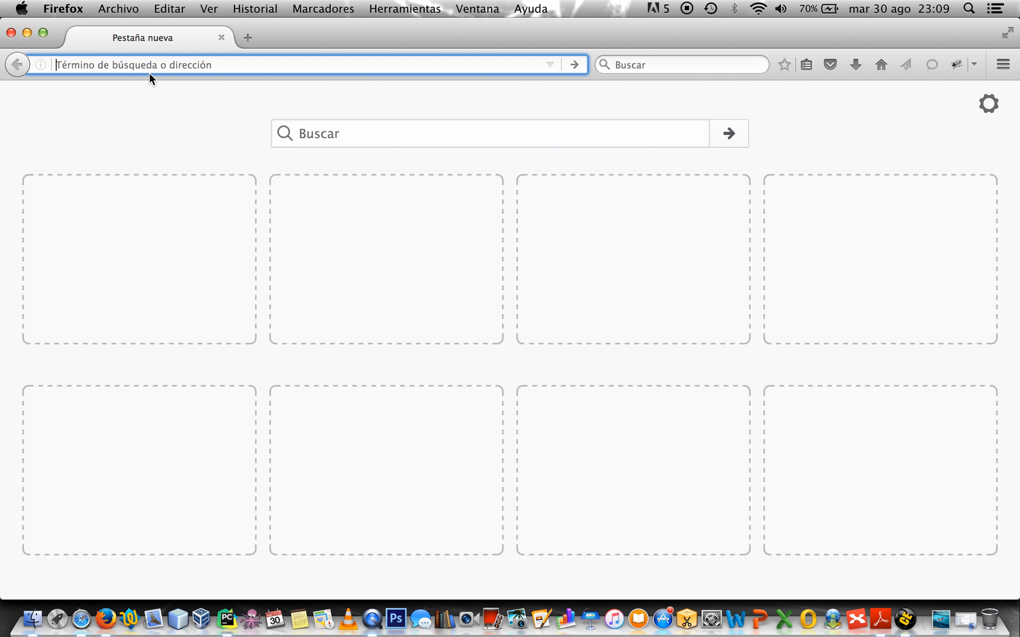
{"action": "key", "text": "super+v"}
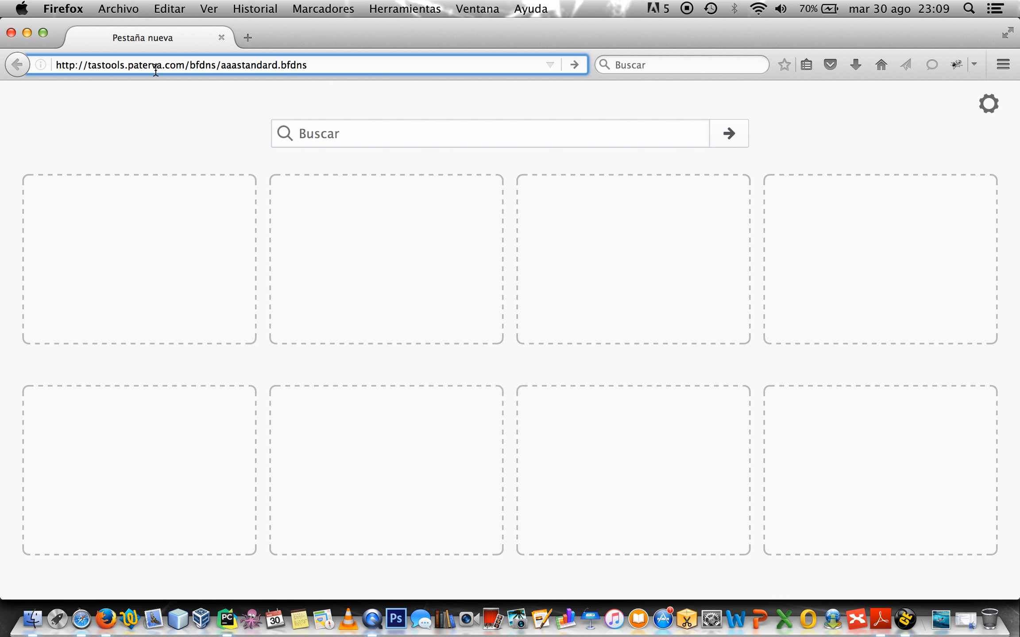
{"action": "key", "text": "Return"}
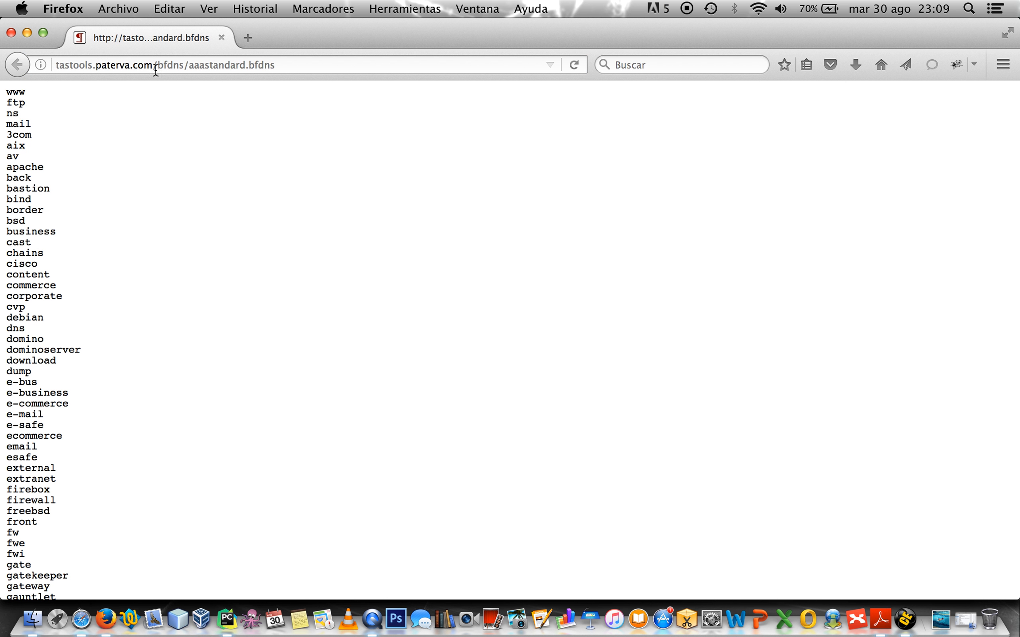
Step: Examine the aaastandard.bfdns subdomain wordlist, compare it with the DNS names in the Maltego graph, and return to Maltego
{"action": "scroll", "coordinate": [85, 350], "scroll_direction": "down", "scroll_amount": 20}
{"action": "key", "text": "super+Tab"}
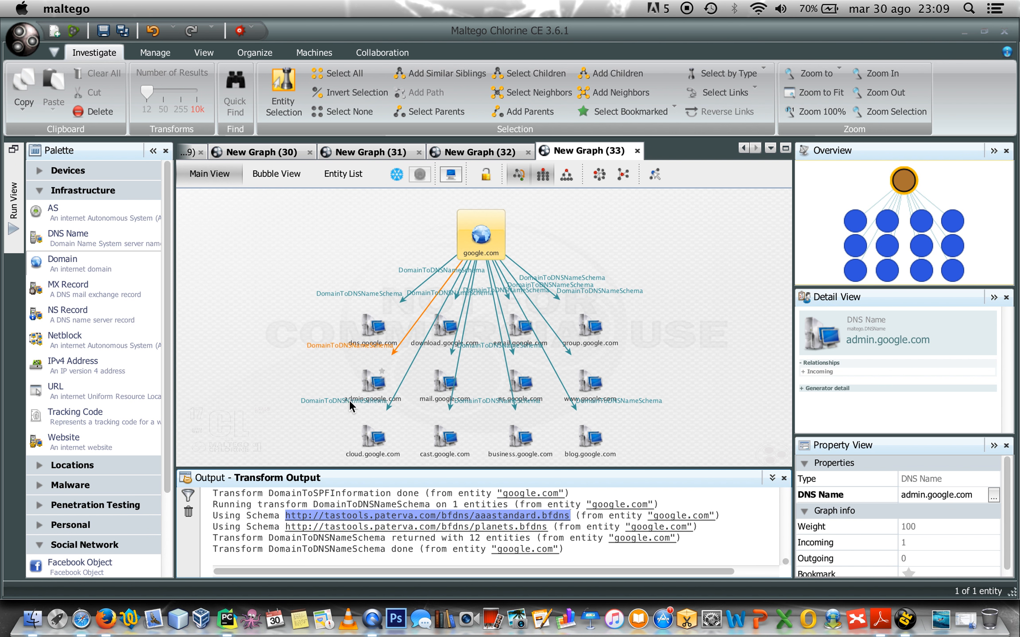
{"action": "key", "text": "super+Tab"}
{"action": "scroll", "coordinate": [180, 348], "scroll_direction": "up", "scroll_amount": 20}
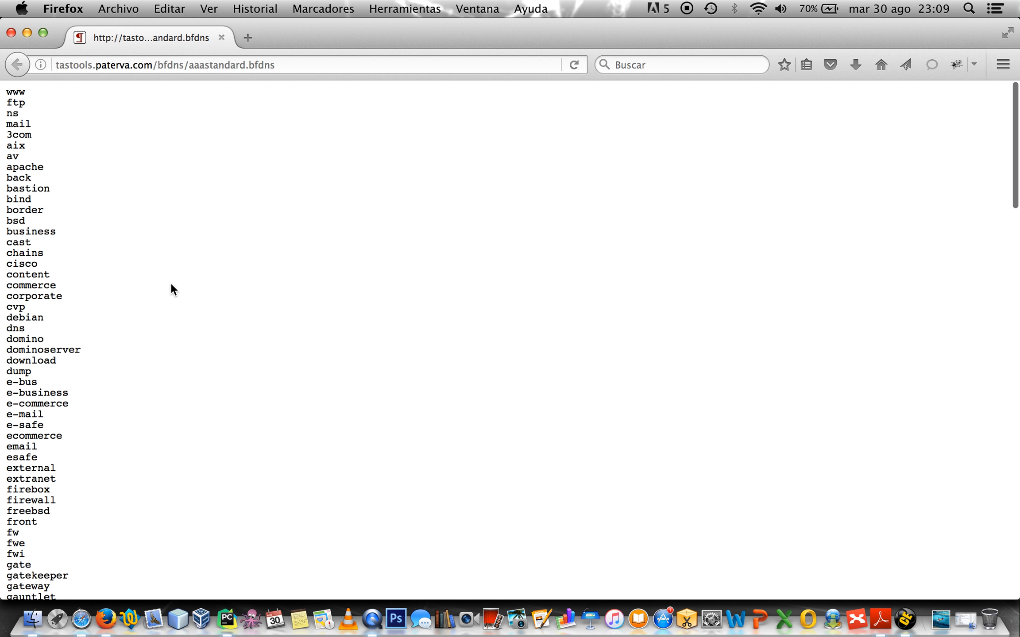
{"action": "scroll", "coordinate": [171, 285], "scroll_direction": "down", "scroll_amount": 10}
{"action": "scroll", "coordinate": [170, 290], "scroll_direction": "down", "scroll_amount": 5}
{"action": "key", "text": "super+Tab"}
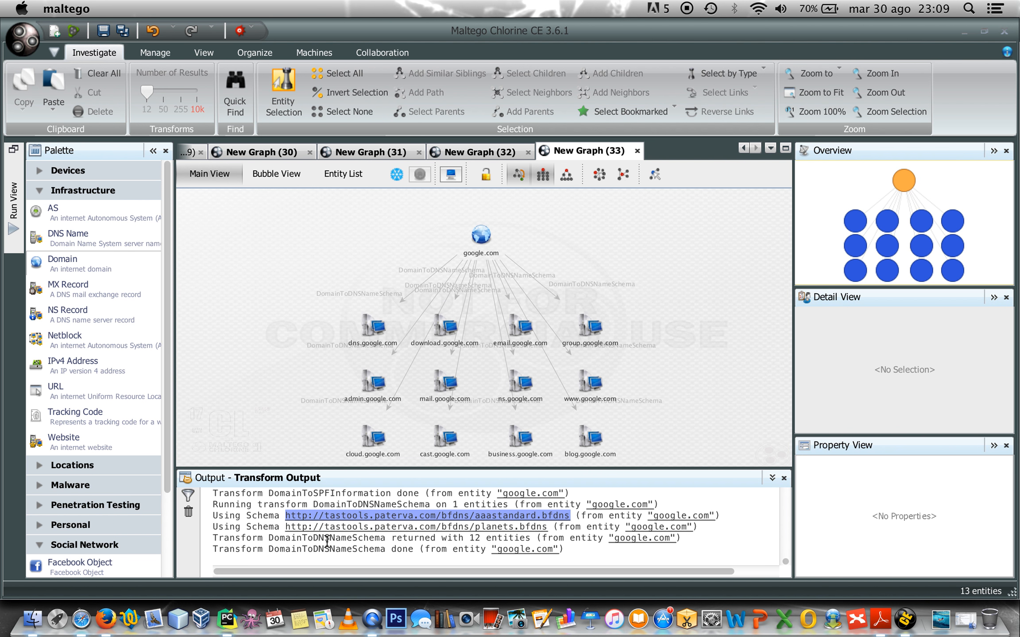